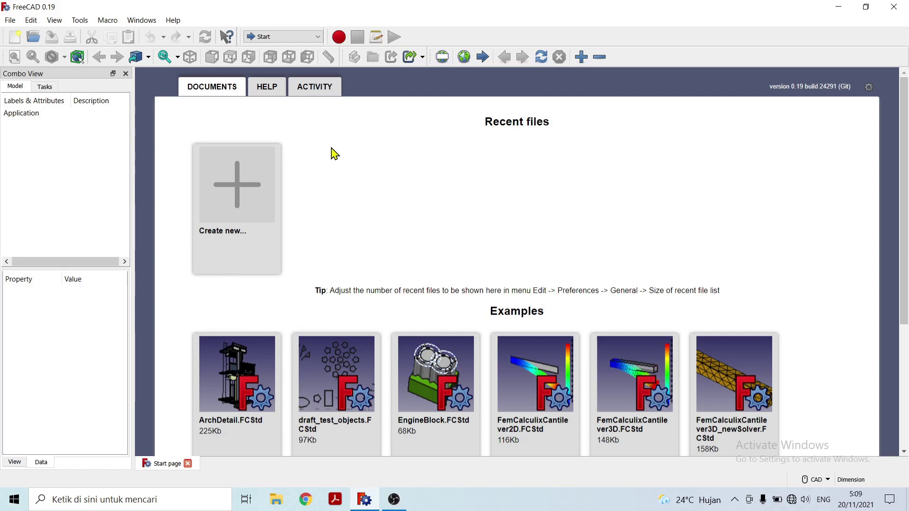
# Switch to the Manipulator workbench and close the report view
pyautogui.click(320, 39)
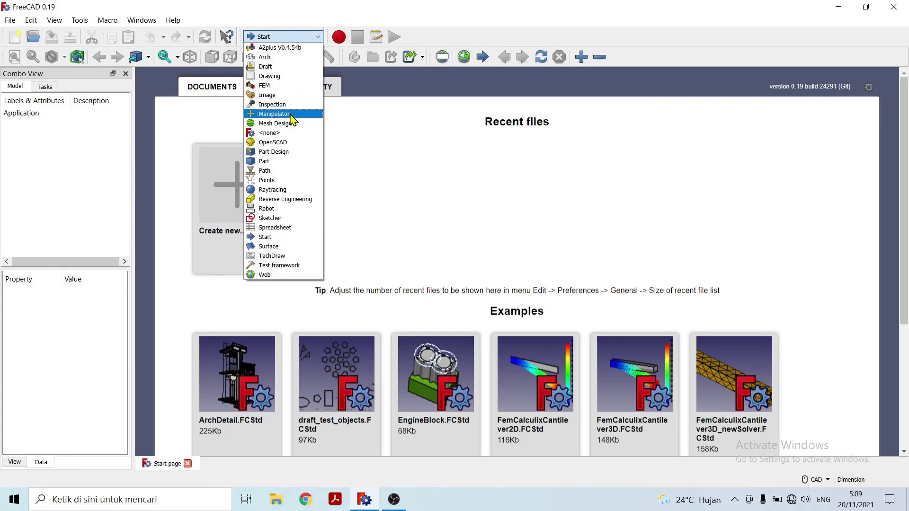
pyautogui.click(275, 114)
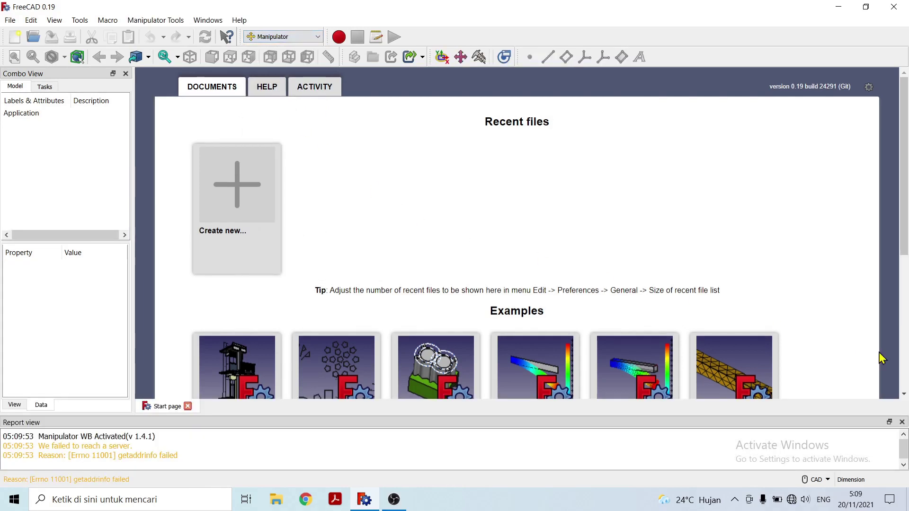
pyautogui.click(903, 422)
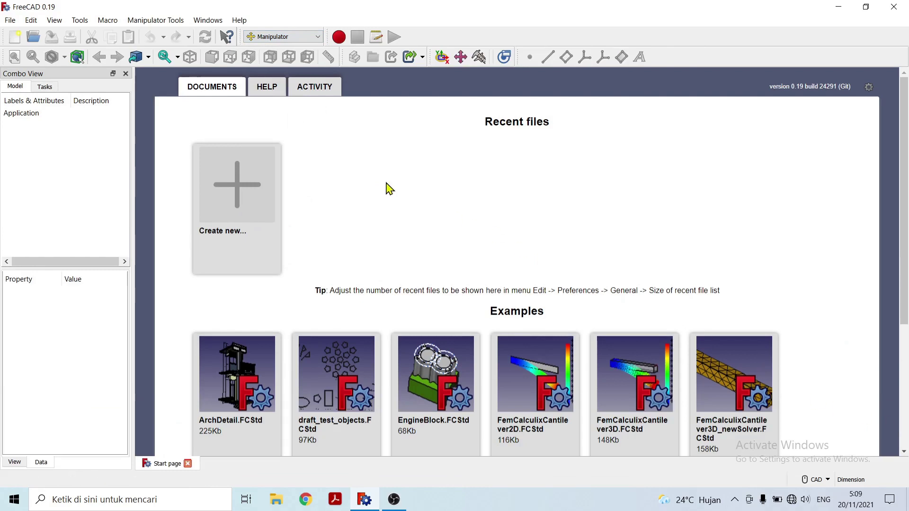
# Create a new empty document
pyautogui.click(10, 21)
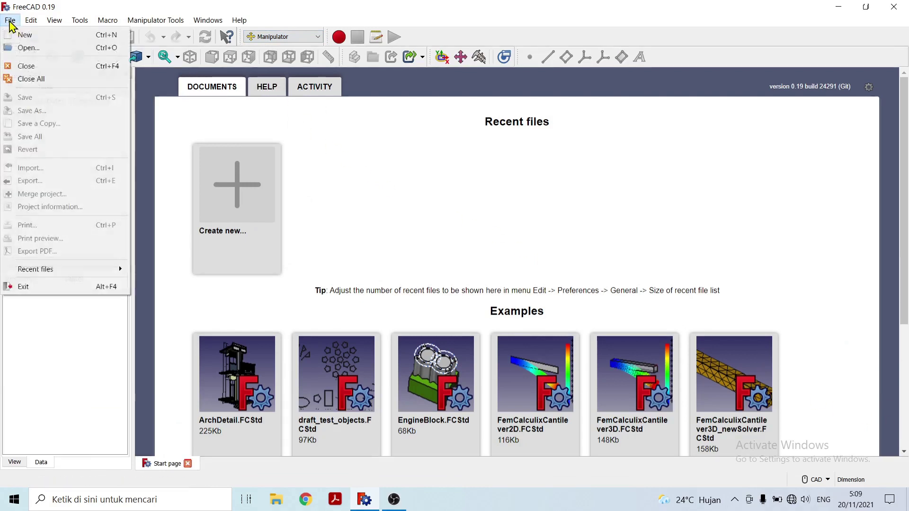
pyautogui.click(26, 35)
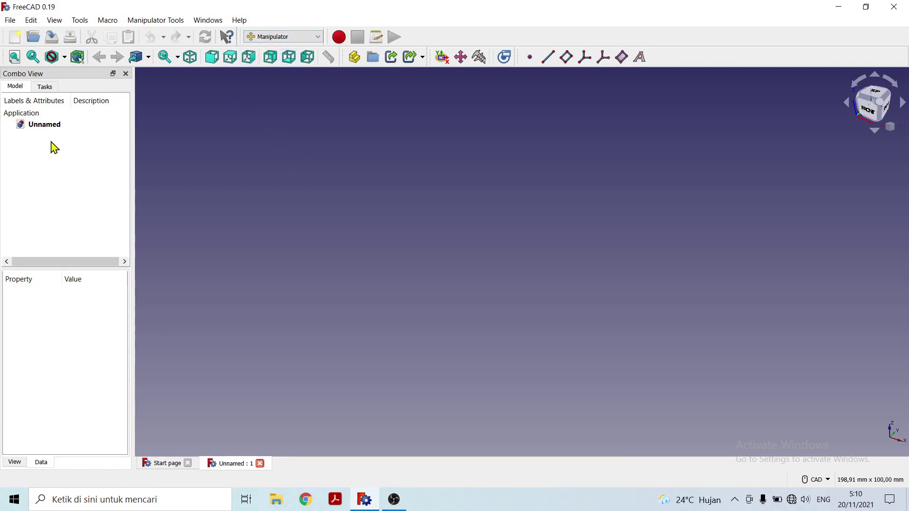
pyautogui.rightClick(44, 128)
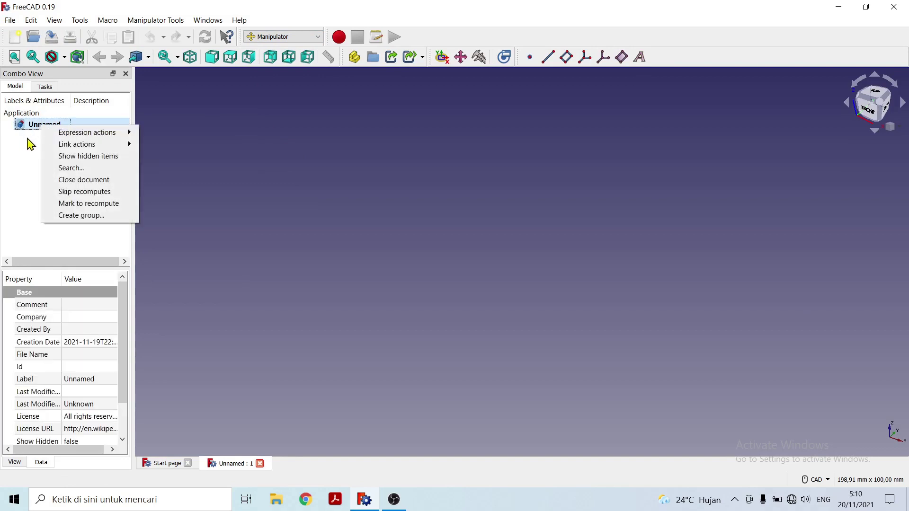
pyautogui.click(33, 136)
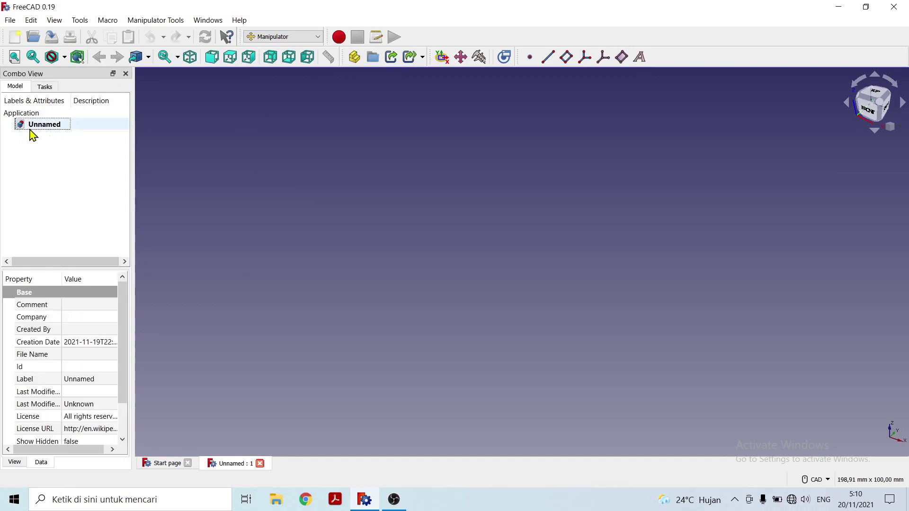
# Save the new document to the Desktop as Universal Joint Assembly and widen the model tree area
pyautogui.click(10, 20)
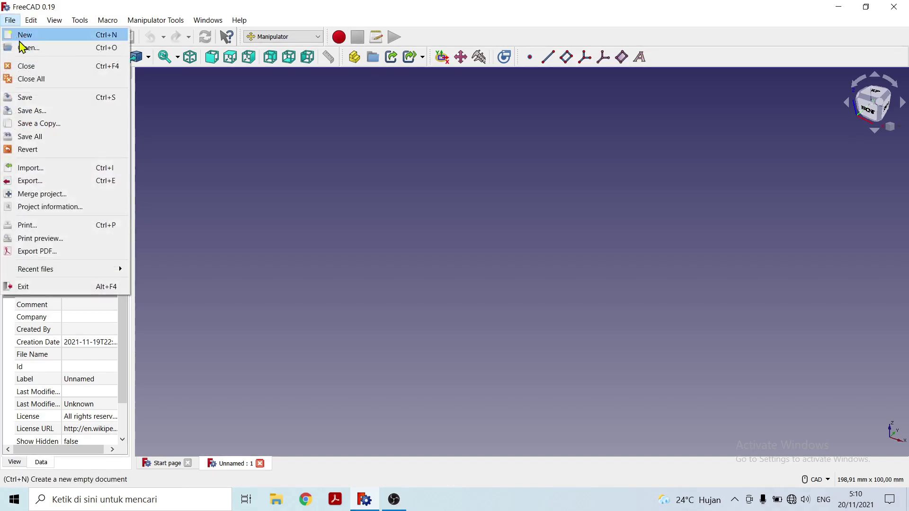
pyautogui.click(35, 111)
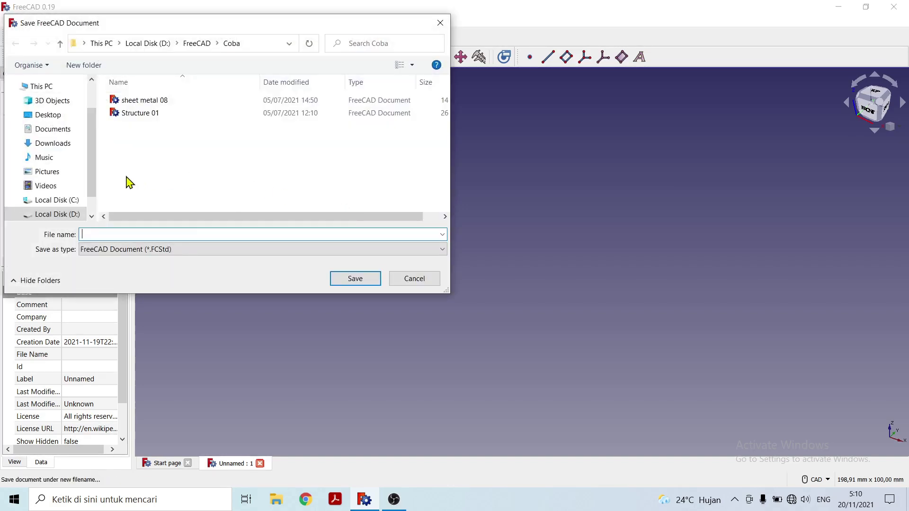
pyautogui.scroll(-1, 89, 189)
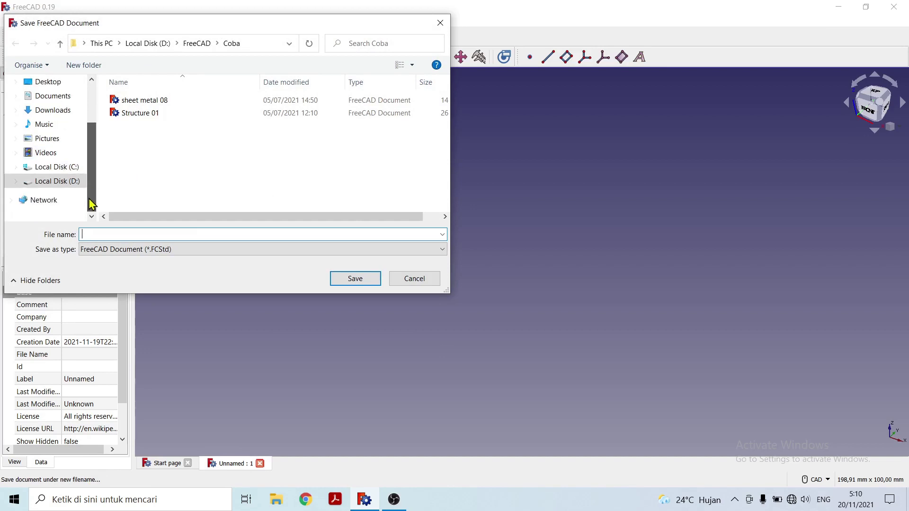
pyautogui.moveTo(92, 193); pyautogui.dragTo(98, 158)
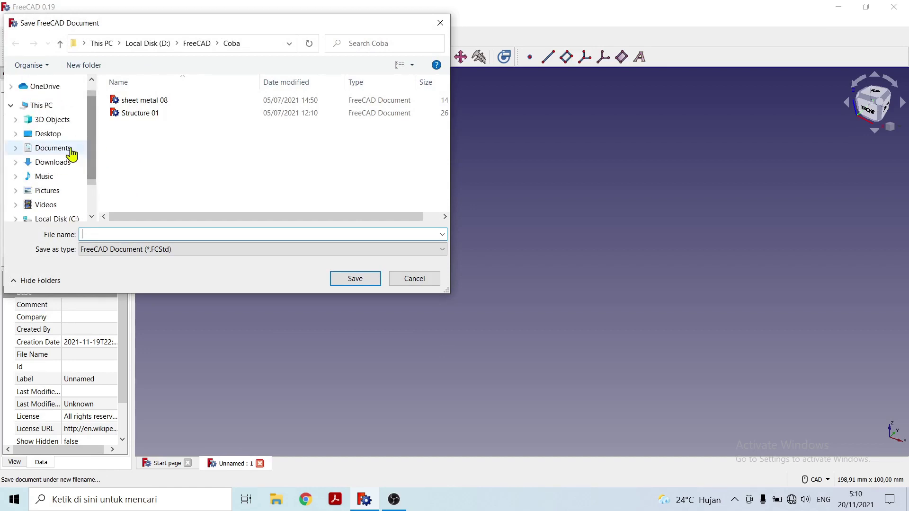
pyautogui.click(52, 134)
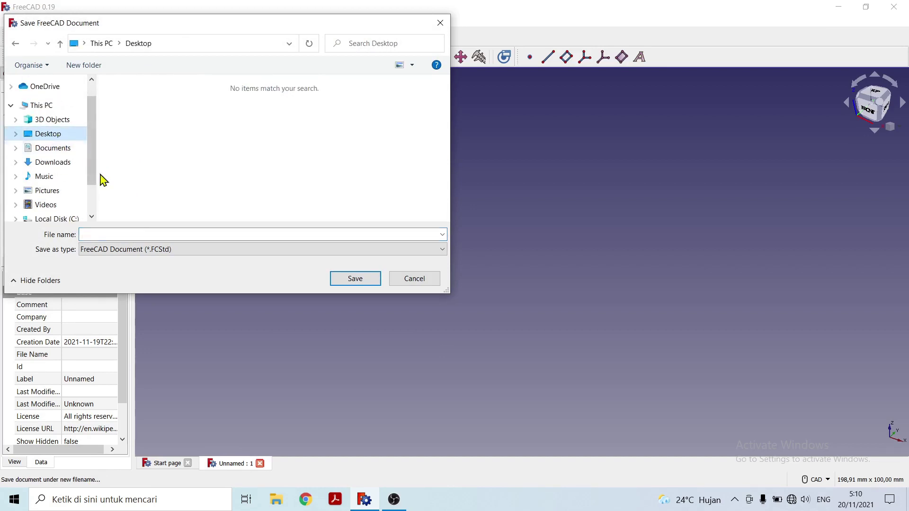
pyautogui.click(106, 235)
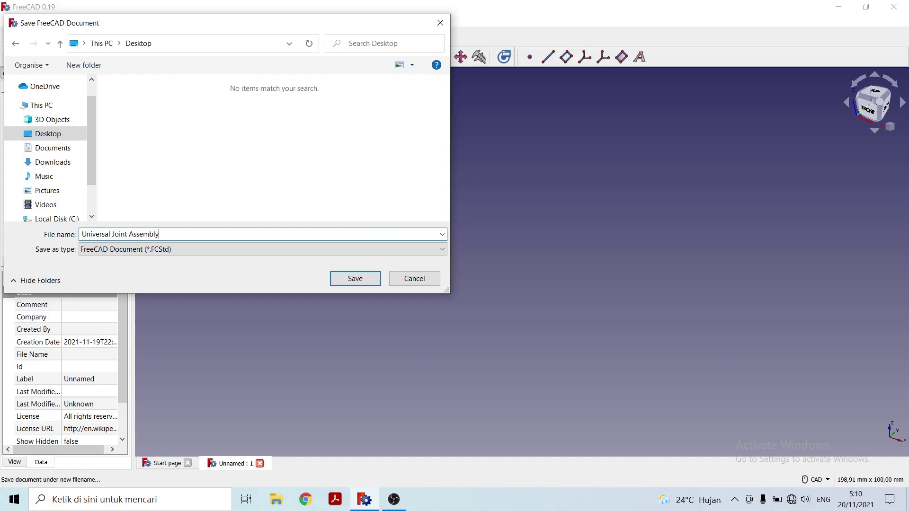
pyautogui.click(369, 279)
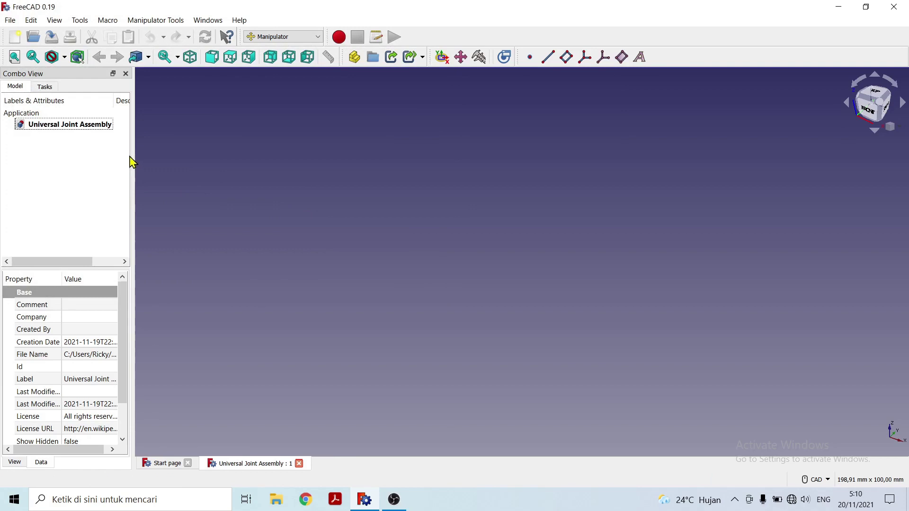
pyautogui.moveTo(133, 155); pyautogui.dragTo(168, 155)
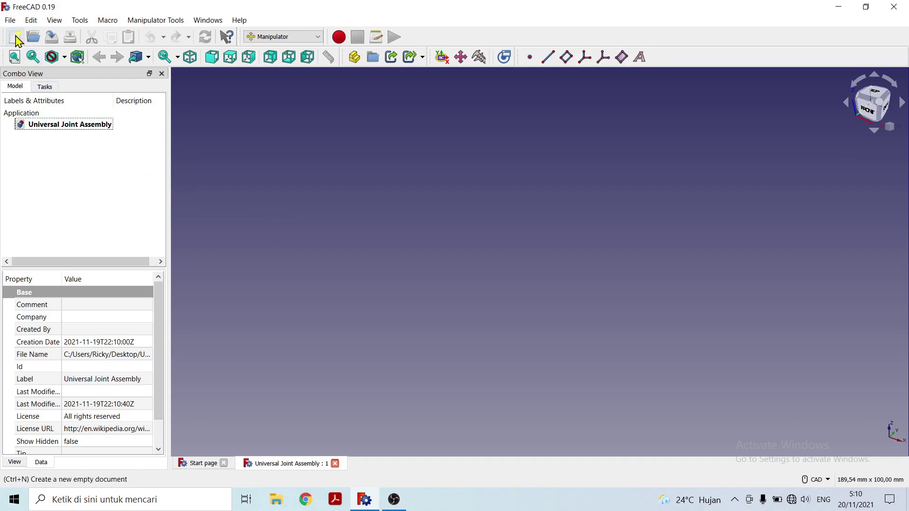
# Open the Plate Support file from the FreeCAD > Universal Joint folder on Local Disk (D:)
pyautogui.click(11, 21)
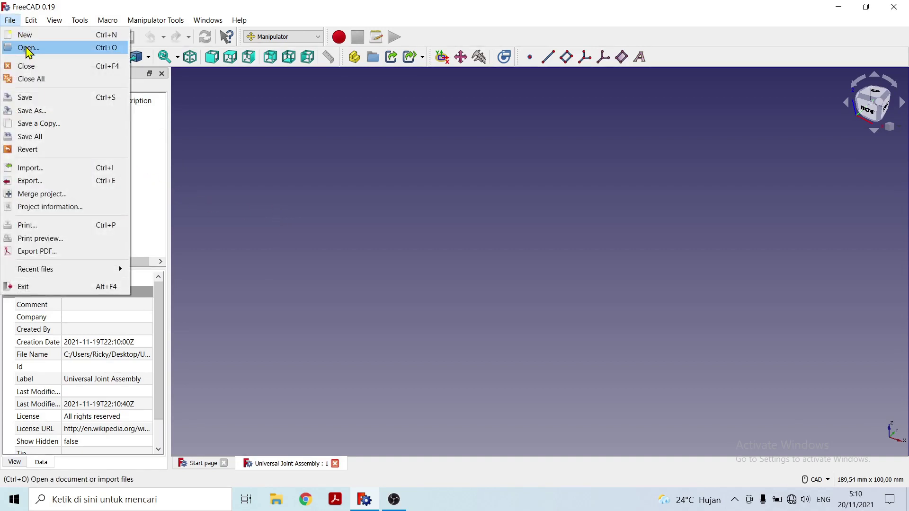
pyautogui.click(24, 48)
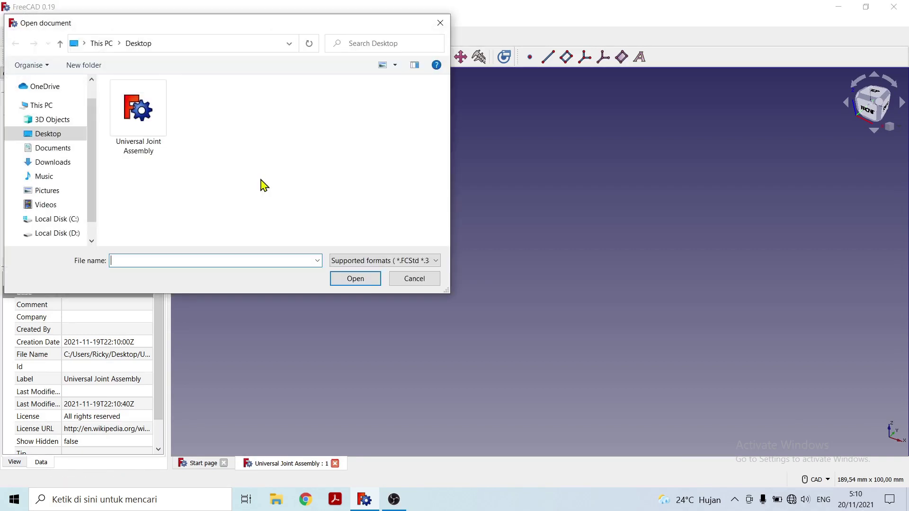
pyautogui.click(71, 233)
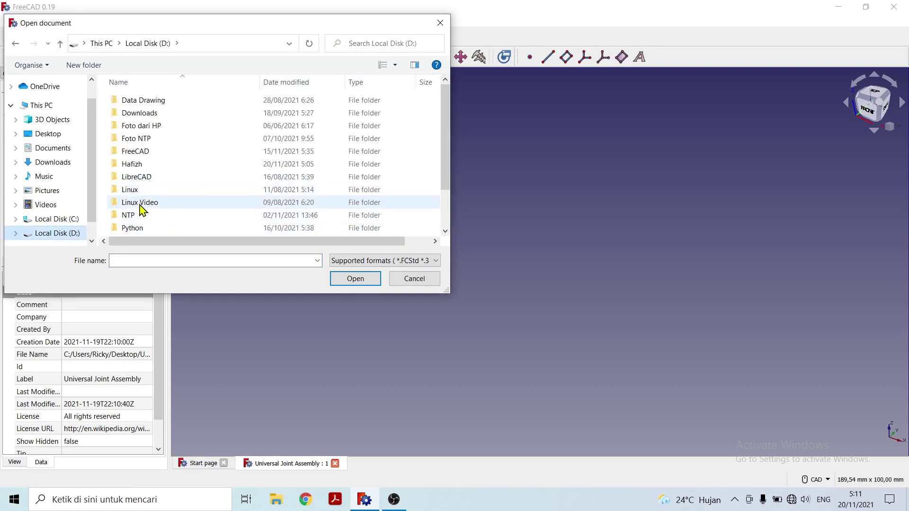
pyautogui.click(137, 153)
pyautogui.doubleClick(137, 152)
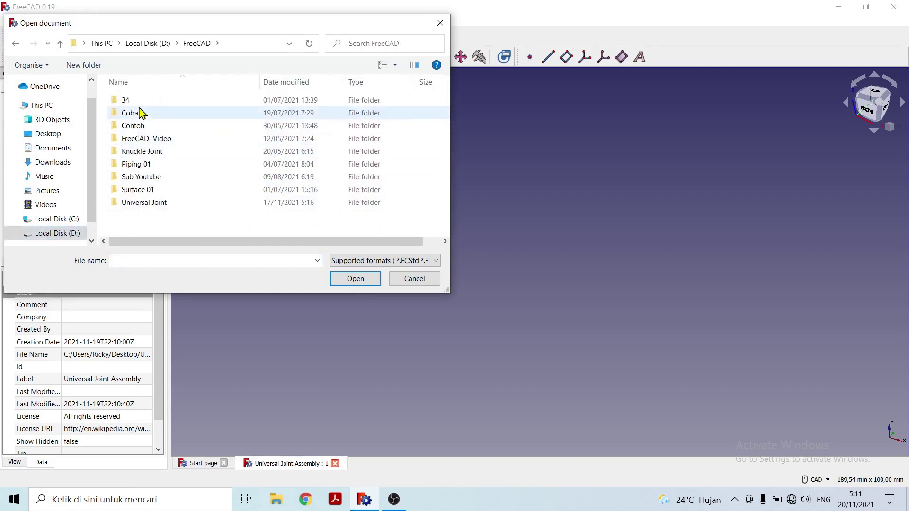
pyautogui.doubleClick(144, 204)
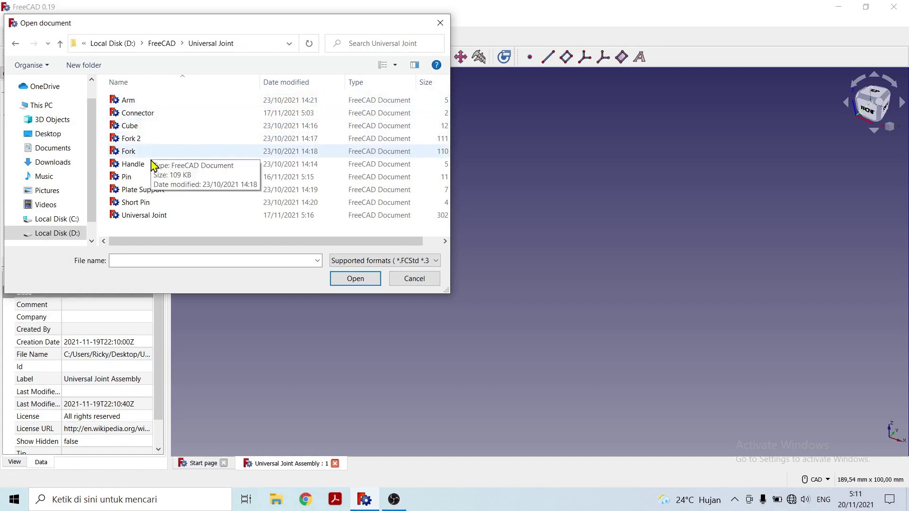
pyautogui.click(151, 190)
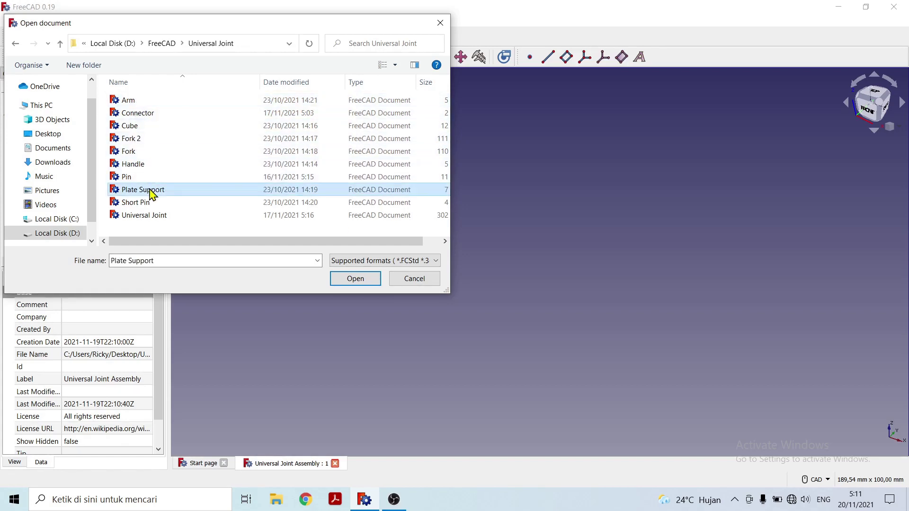
pyautogui.click(355, 279)
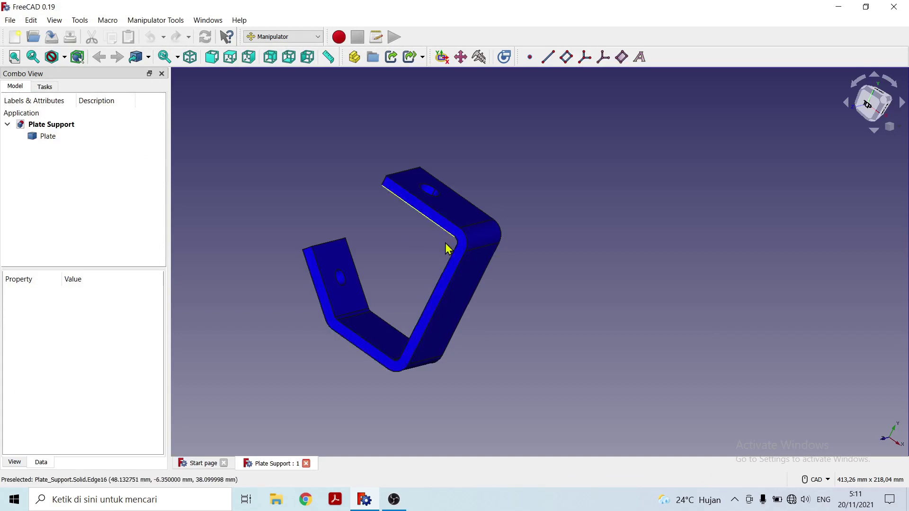
pyautogui.moveTo(373, 261); pyautogui.dragTo(586, 223, button='middle')
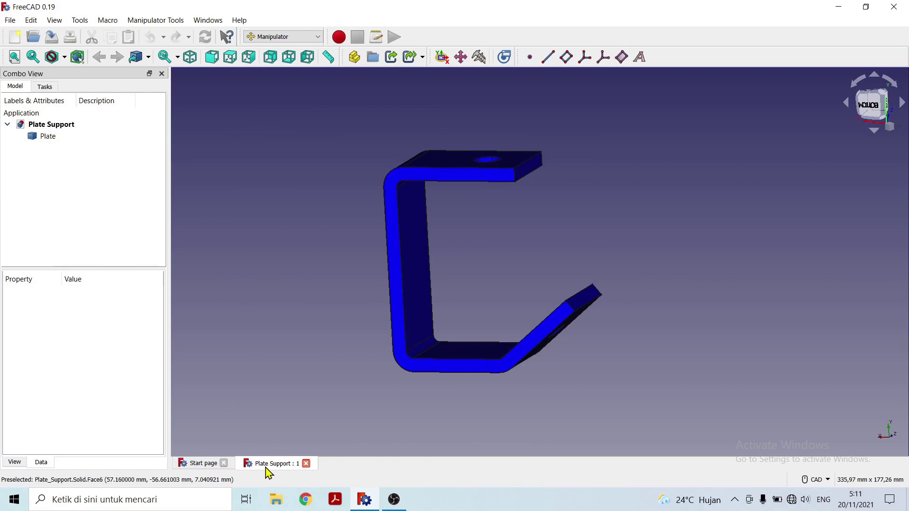
# Reopen the Universal Joint Assembly file from the Desktop alongside the Plate Support document
pyautogui.click(198, 468)
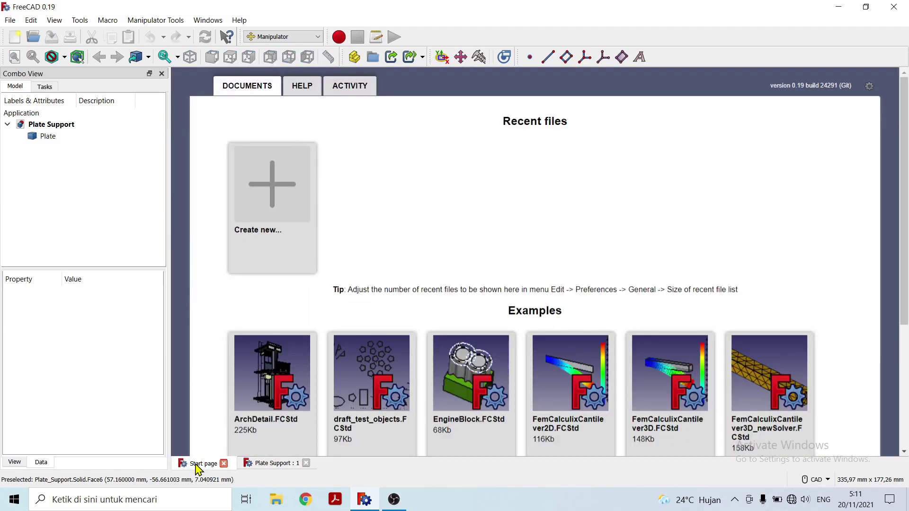
pyautogui.click(272, 468)
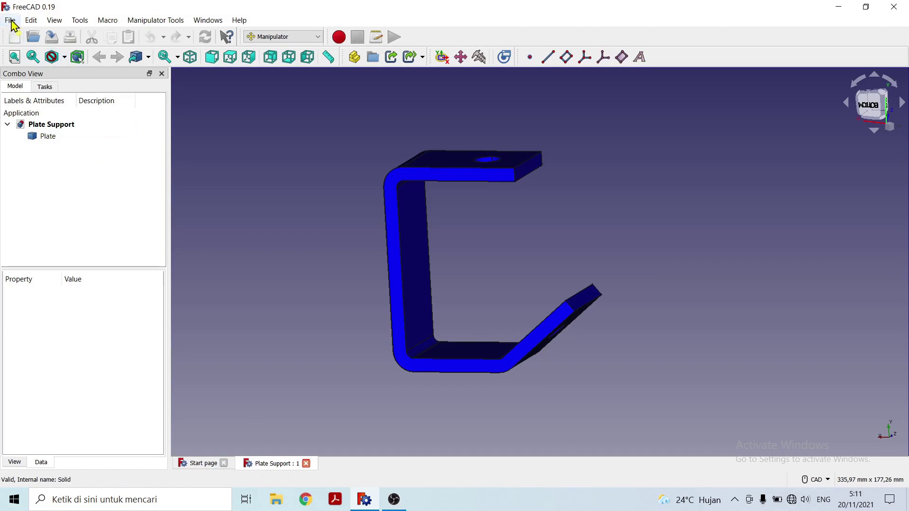
pyautogui.click(12, 22)
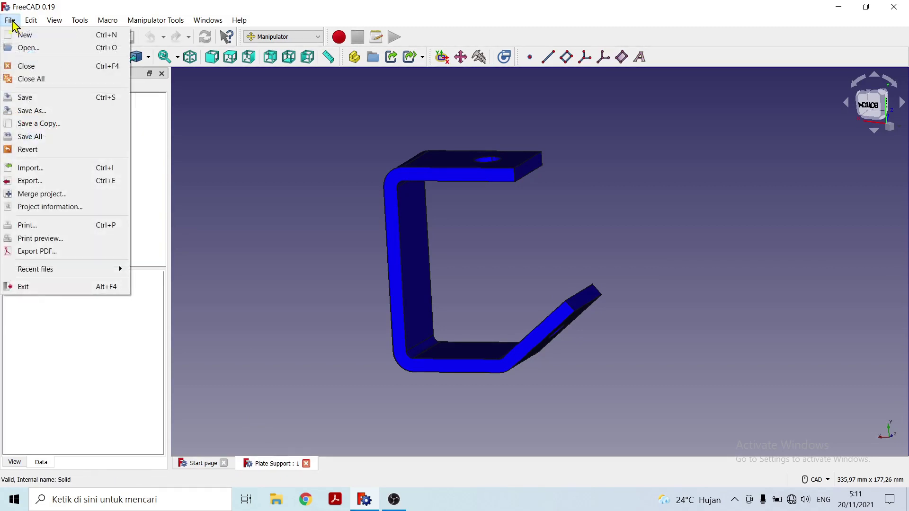
pyautogui.click(29, 48)
pyautogui.click(53, 135)
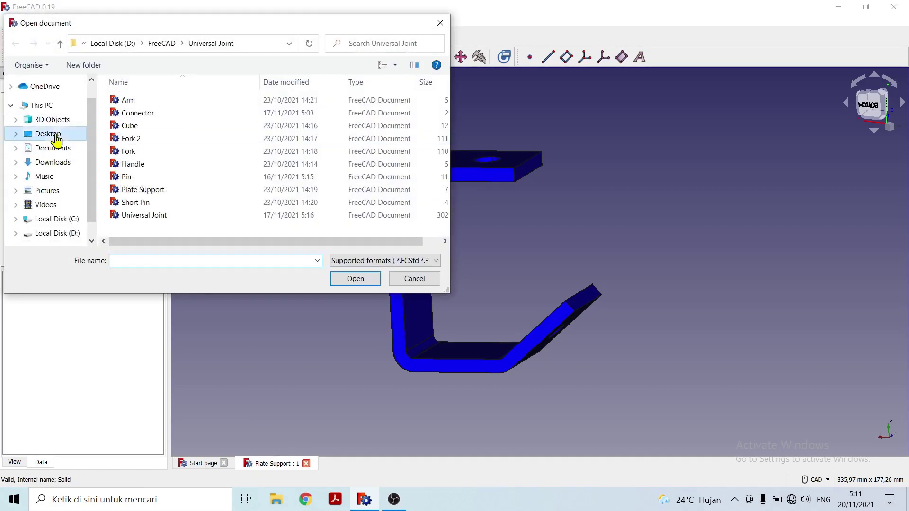
pyautogui.click(150, 149)
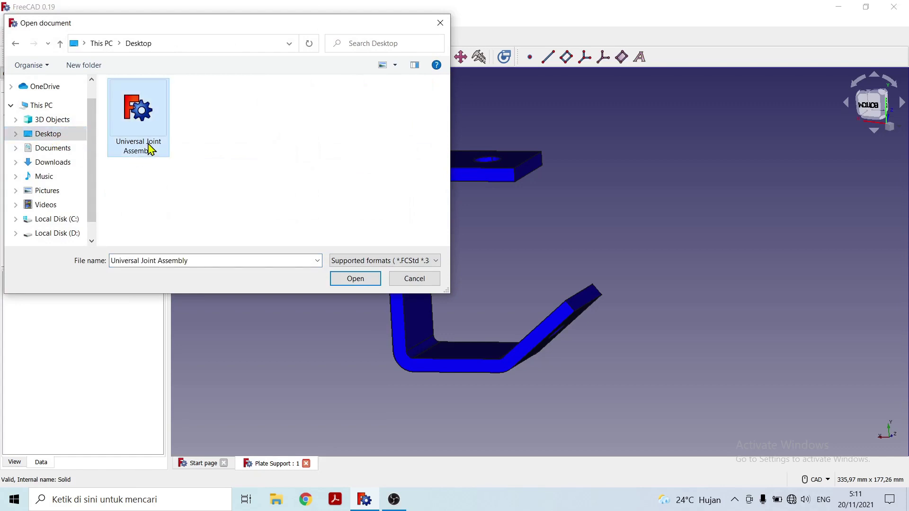
pyautogui.click(355, 279)
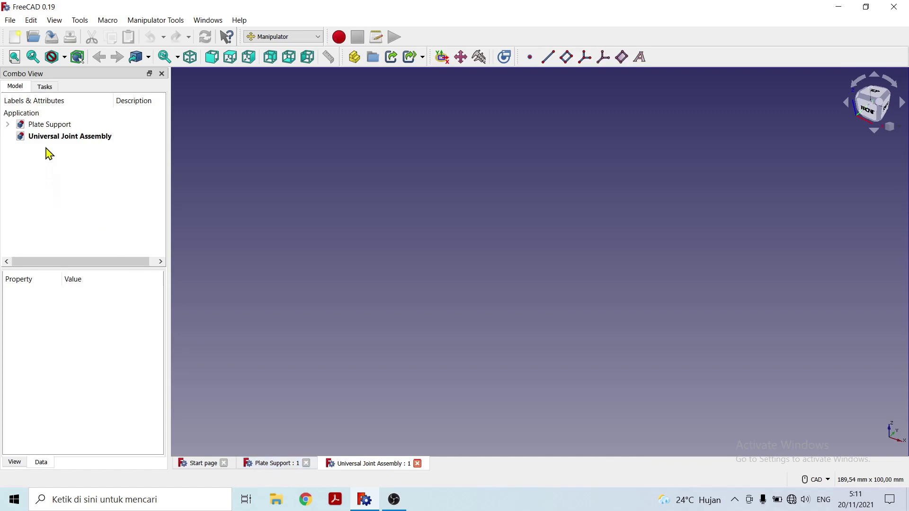
# Move the Plate part from the Plate Support document into the Universal Joint Assembly document
pyautogui.click(8, 125)
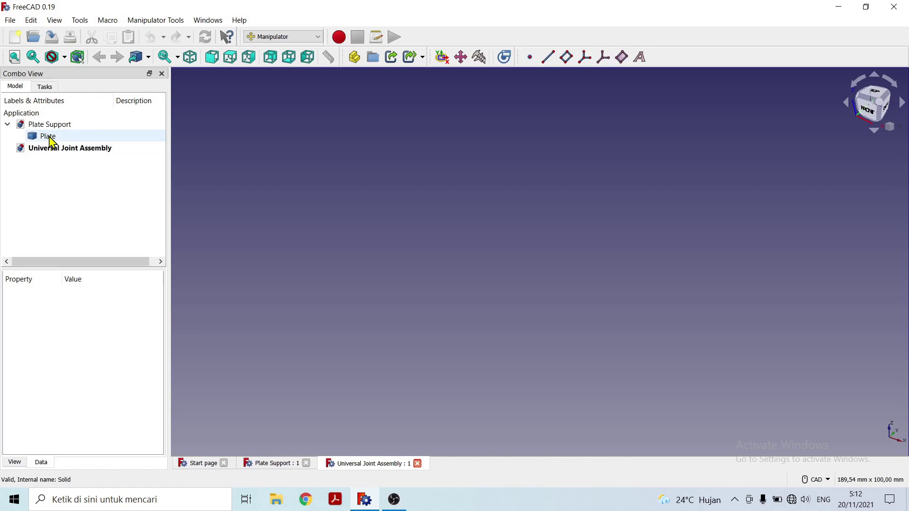
pyautogui.moveTo(52, 142); pyautogui.dragTo(52, 156)
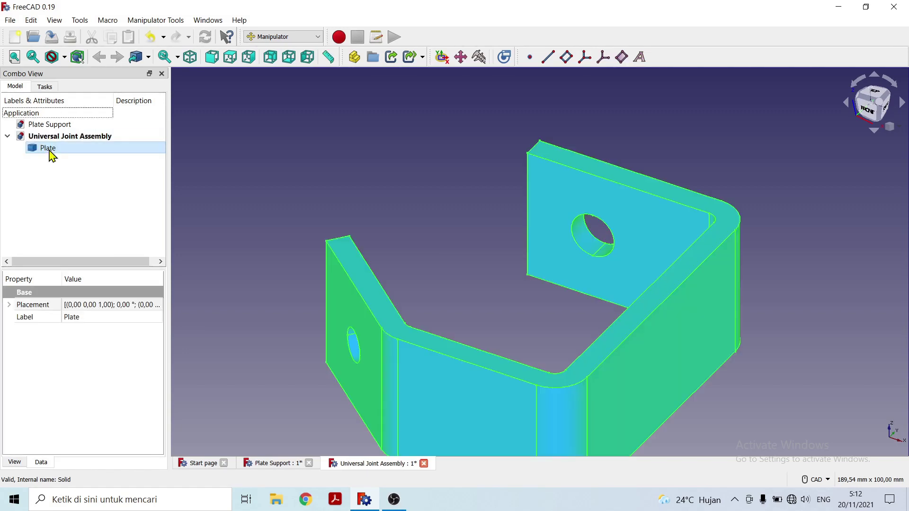
pyautogui.click(239, 176)
pyautogui.moveTo(430, 223); pyautogui.dragTo(437, 202, button='middle')
pyautogui.moveTo(409, 172); pyautogui.dragTo(463, 326, button='middle')
pyautogui.moveTo(544, 209); pyautogui.dragTo(513, 278, button='middle')
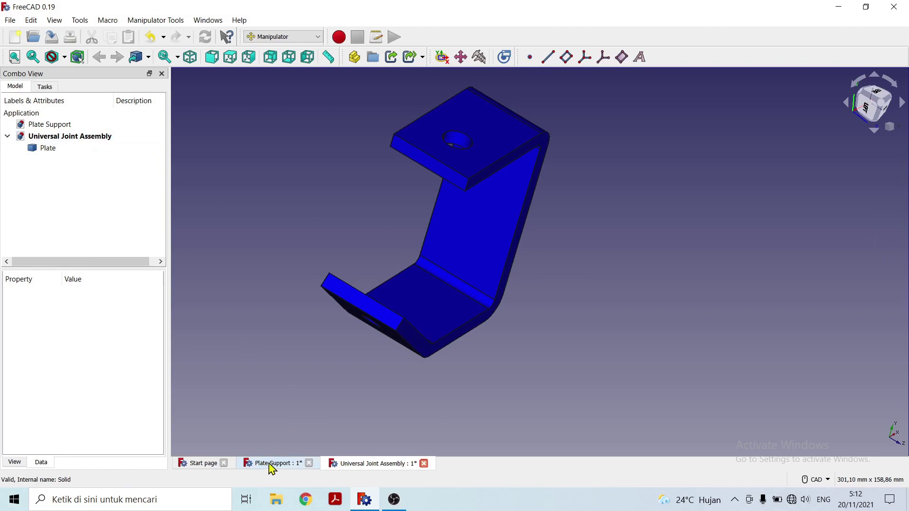
# Close the Plate Support document and discard its changes
pyautogui.click(310, 463)
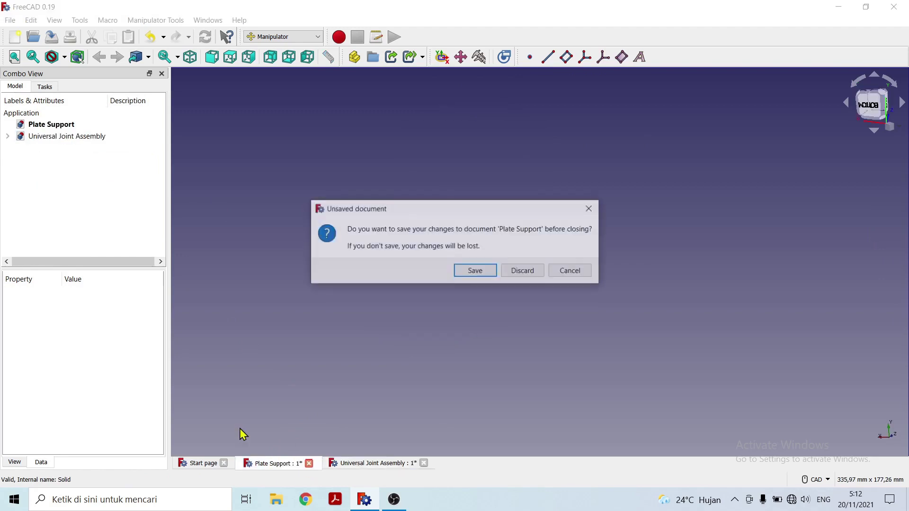
pyautogui.click(529, 275)
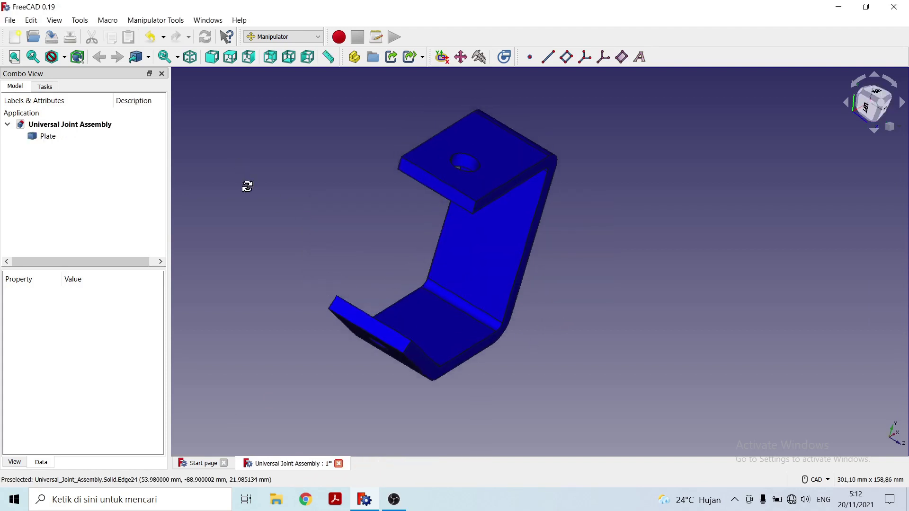
pyautogui.moveTo(247, 186); pyautogui.dragTo(573, 233, button='middle')
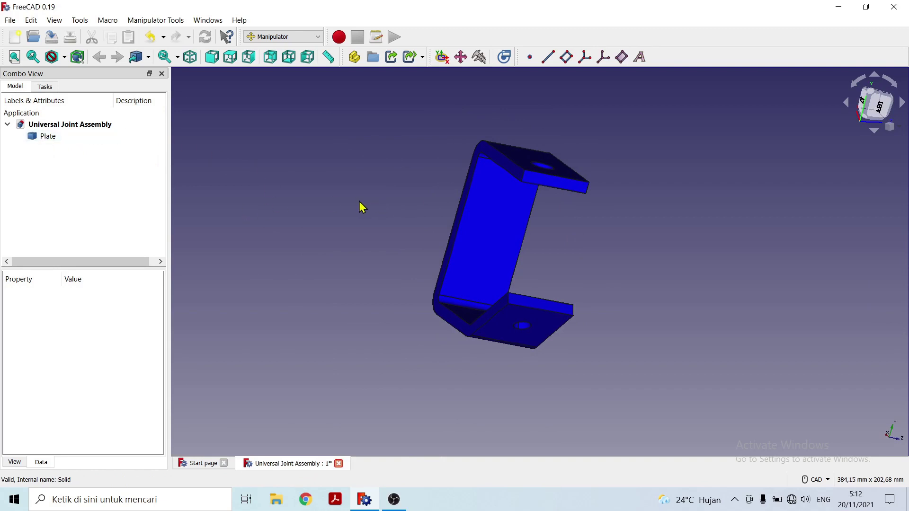
# Open the Fork file from the FreeCAD > Universal Joint folder on Local Disk (D:)
pyautogui.click(189, 57)
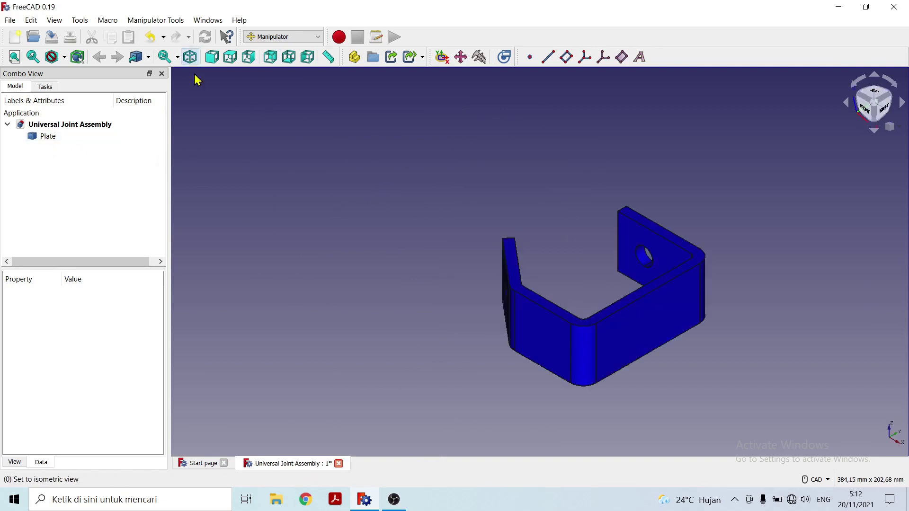
pyautogui.moveTo(631, 229); pyautogui.dragTo(445, 249, button='middle')
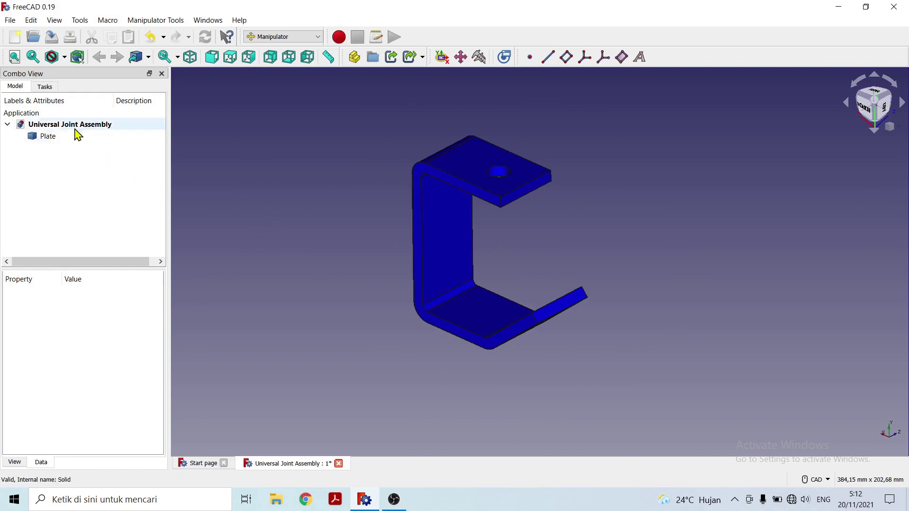
pyautogui.click(12, 22)
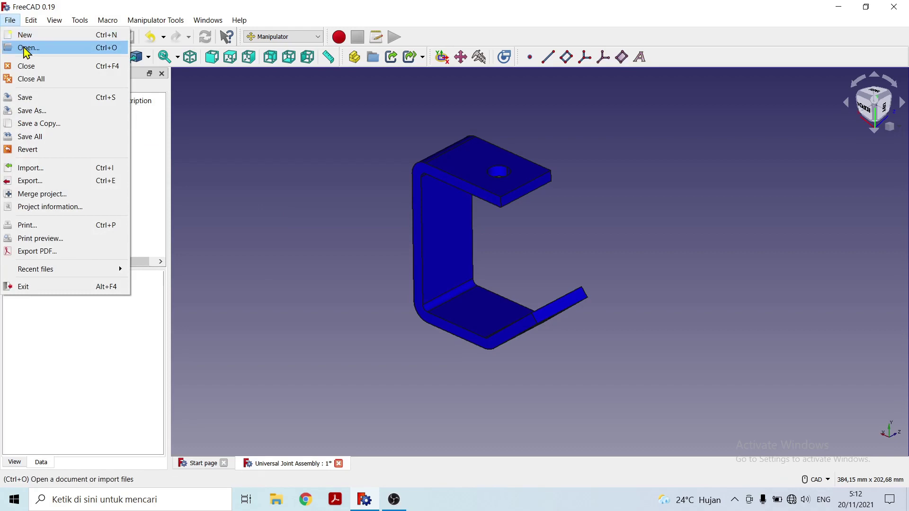
pyautogui.click(24, 46)
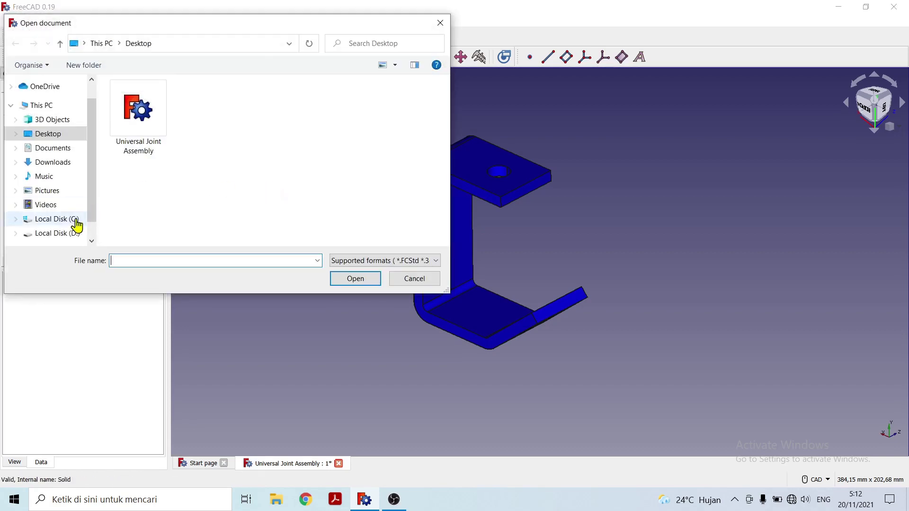
pyautogui.click(70, 233)
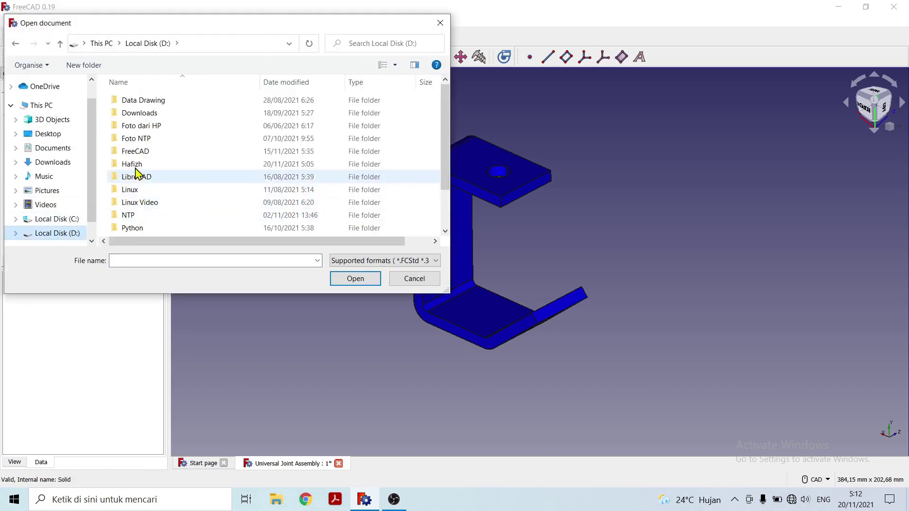
pyautogui.doubleClick(137, 151)
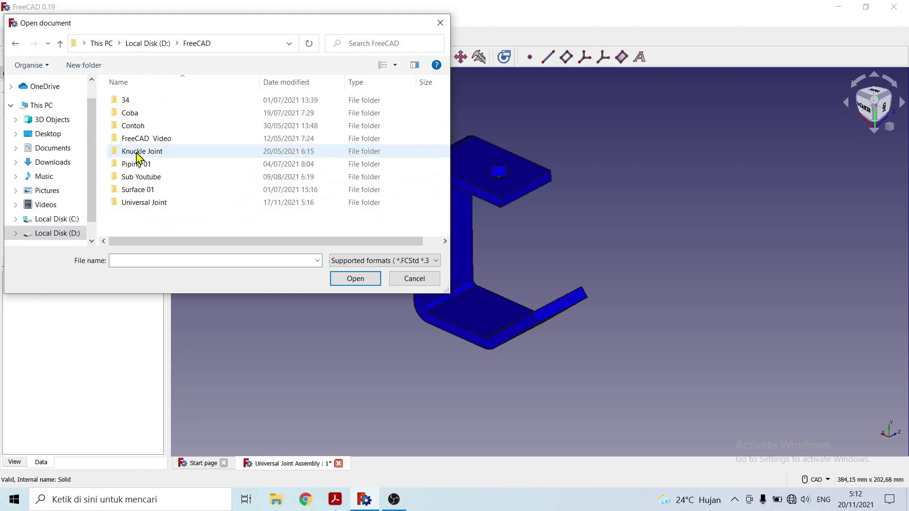
pyautogui.doubleClick(150, 204)
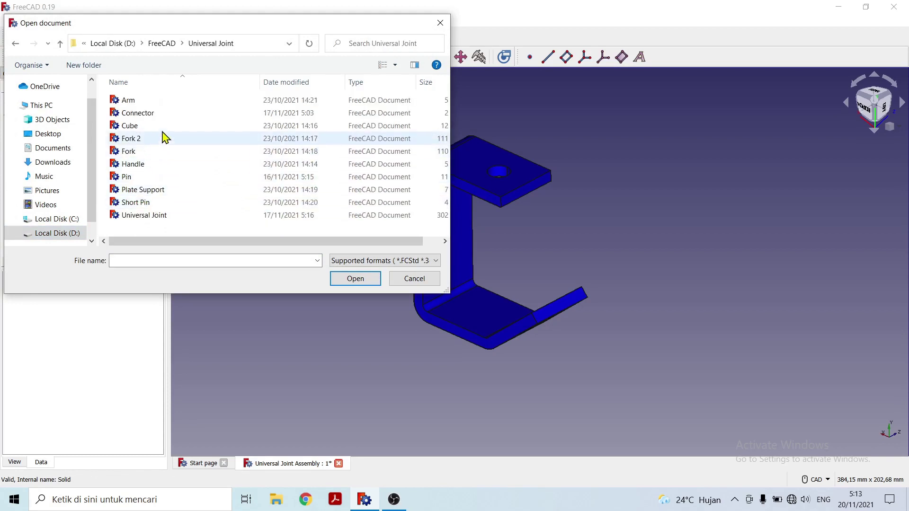
pyautogui.click(129, 151)
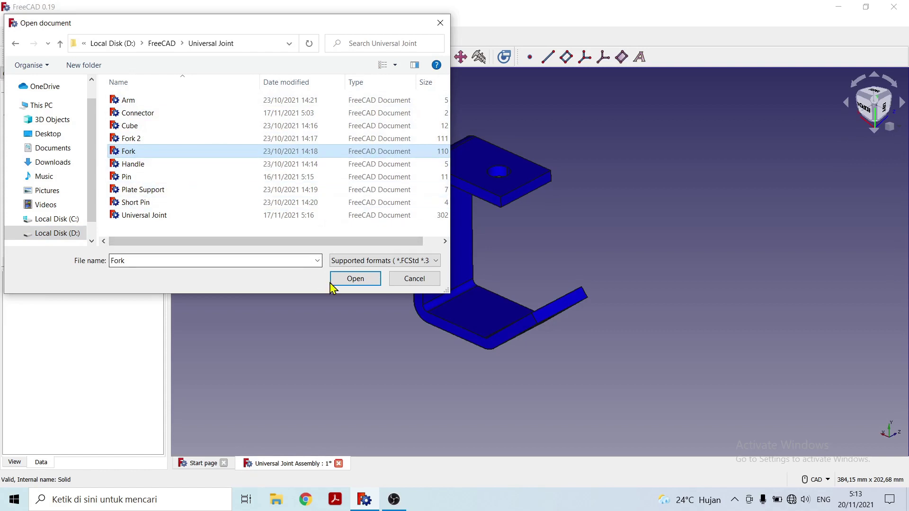
pyautogui.click(353, 281)
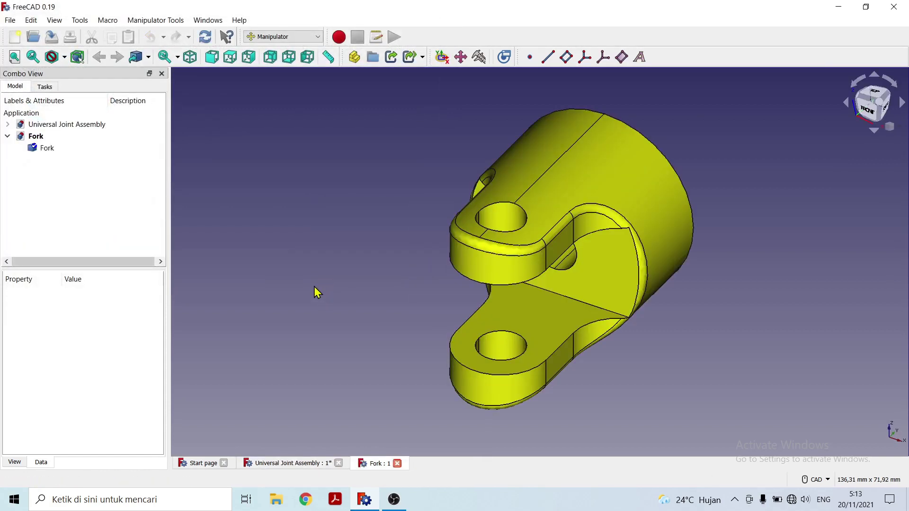
# Move the Fork part into the Universal Joint Assembly document and close the Fork document, discarding its changes
pyautogui.click(48, 148)
pyautogui.moveTo(49, 149); pyautogui.dragTo(63, 129)
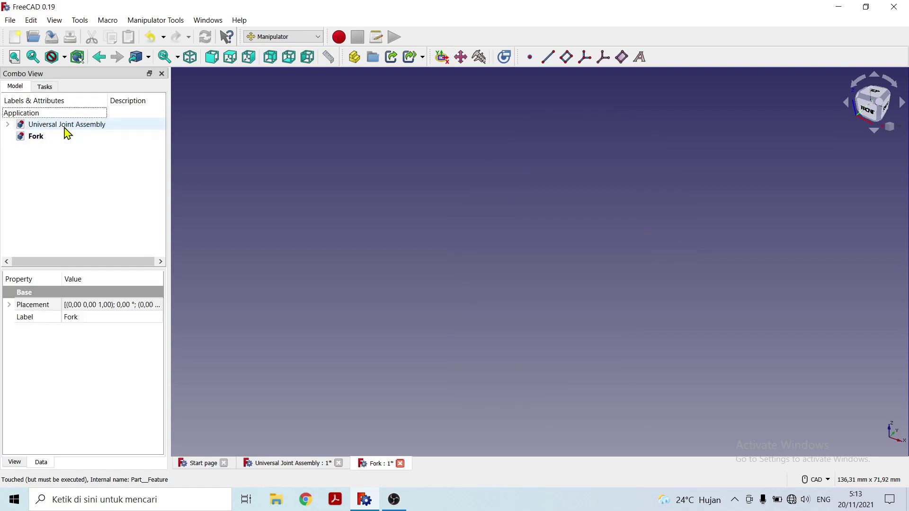
pyautogui.click(8, 124)
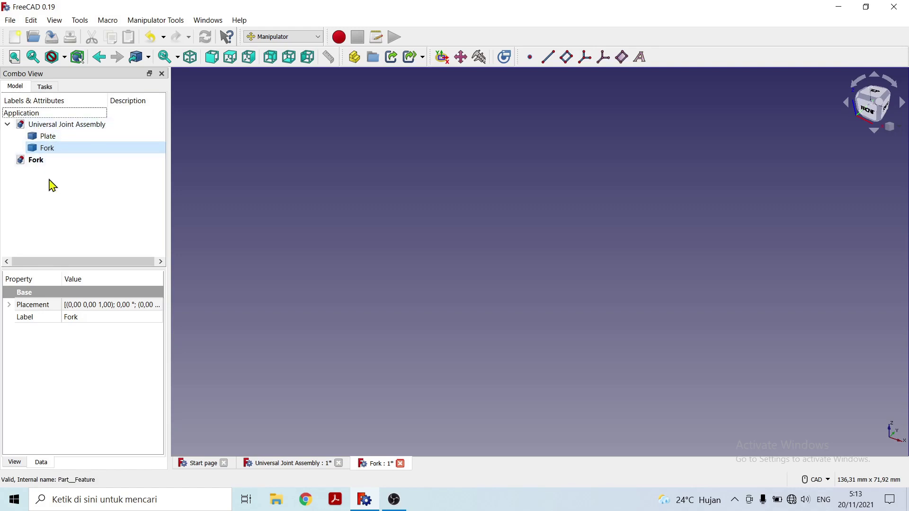
pyautogui.click(401, 464)
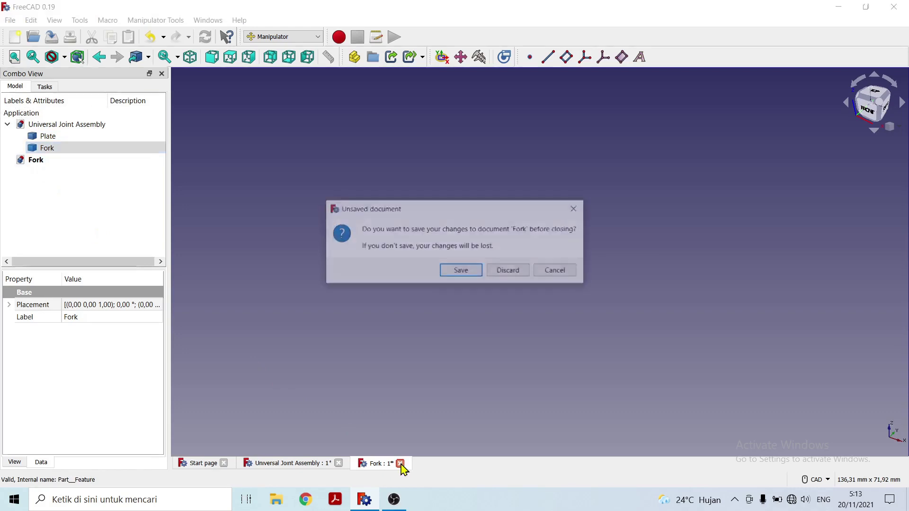
pyautogui.click(509, 272)
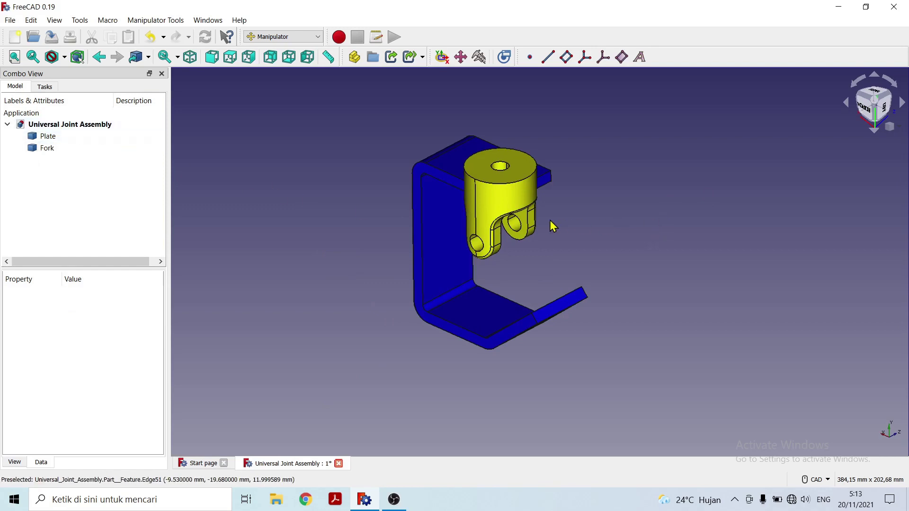
# Start the Align tool for the assembly and close the report view
pyautogui.moveTo(583, 247); pyautogui.dragTo(585, 250, button='middle')
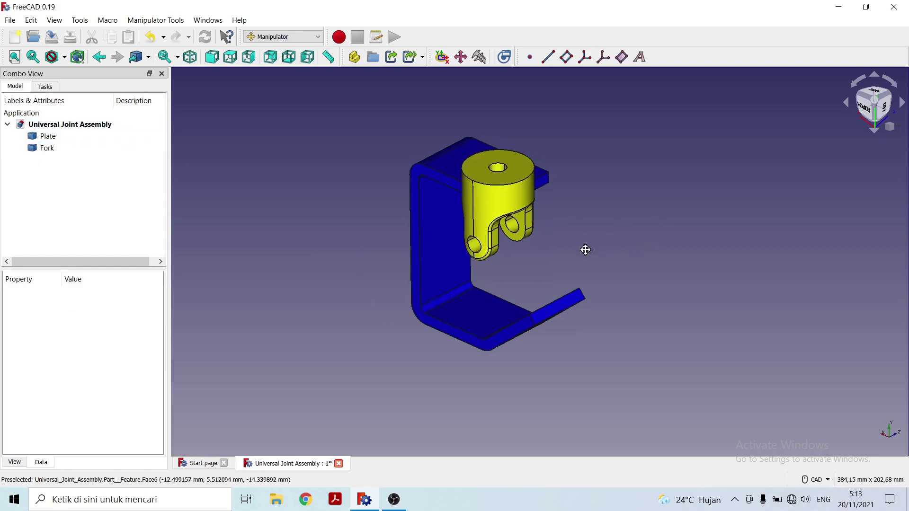
pyautogui.scroll(2, 586, 249)
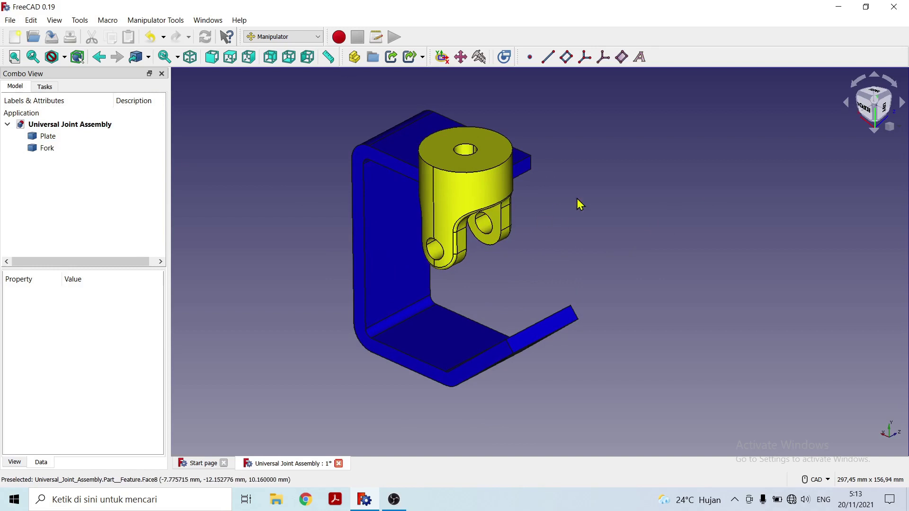
pyautogui.moveTo(578, 186); pyautogui.dragTo(549, 196, button='middle')
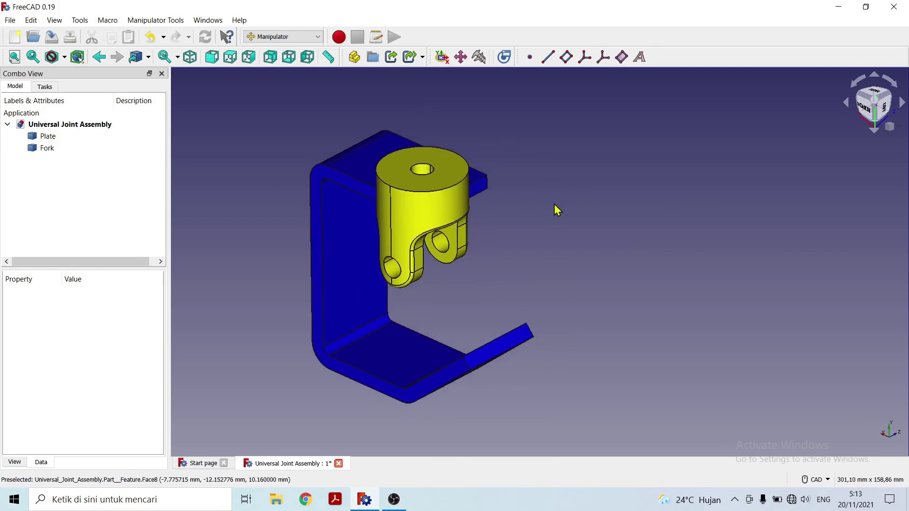
pyautogui.click(443, 58)
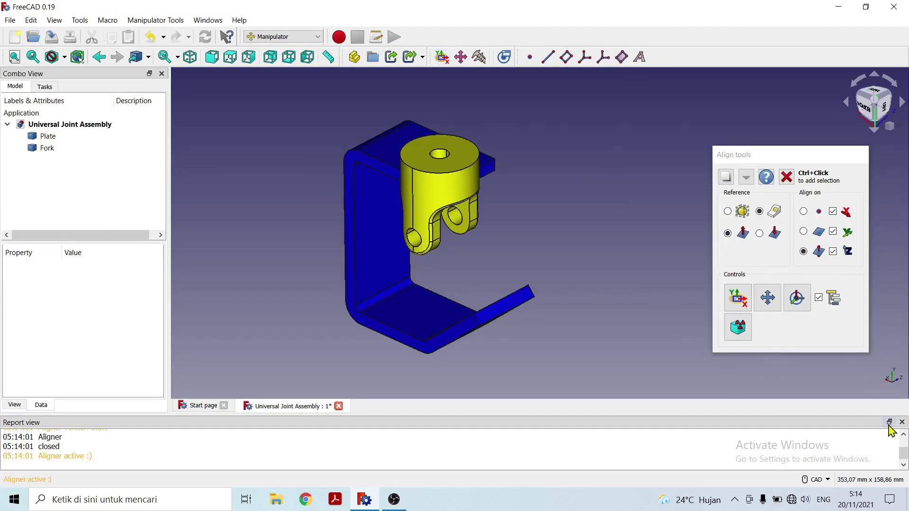
pyautogui.click(902, 421)
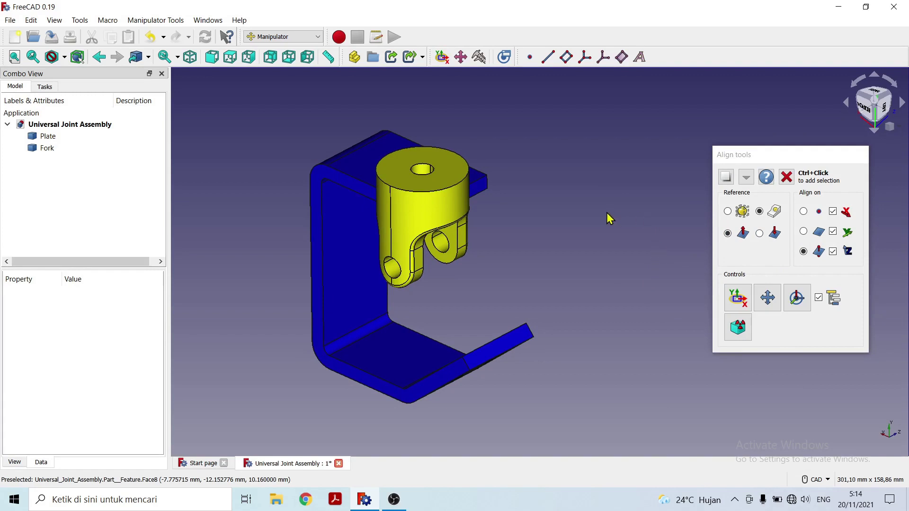
# Try to align the hole edge on the fork's flat end with the hole edge on the plate's angled flange, and undo it
pyautogui.moveTo(507, 225); pyautogui.dragTo(527, 243, button='middle')
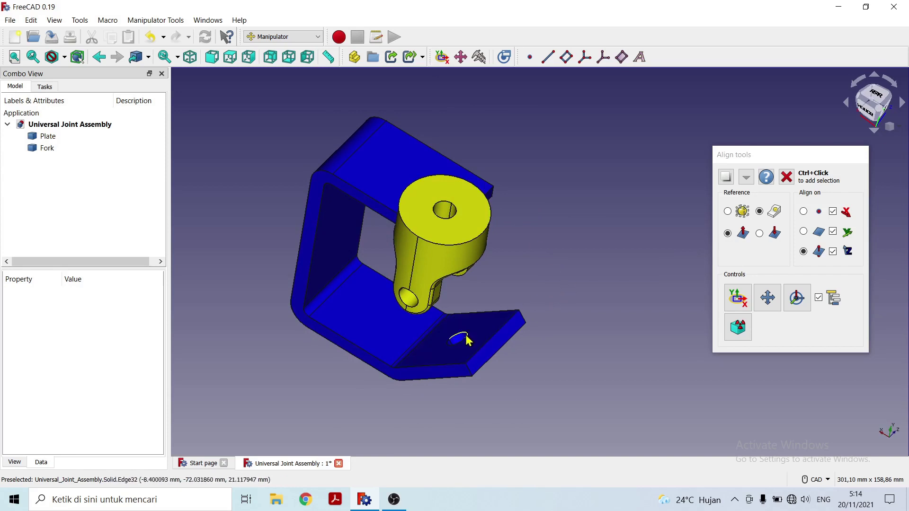
pyautogui.moveTo(527, 263); pyautogui.dragTo(589, 254, button='middle')
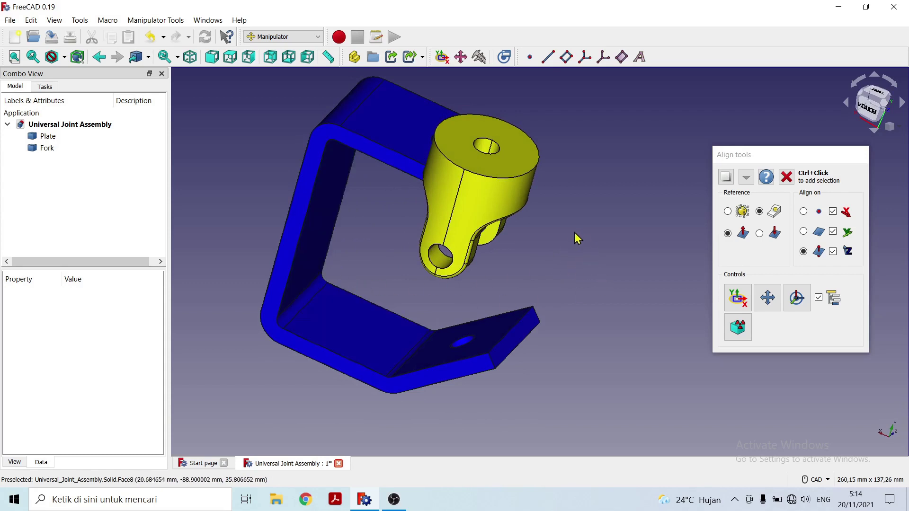
pyautogui.moveTo(575, 233); pyautogui.dragTo(573, 256, button='middle')
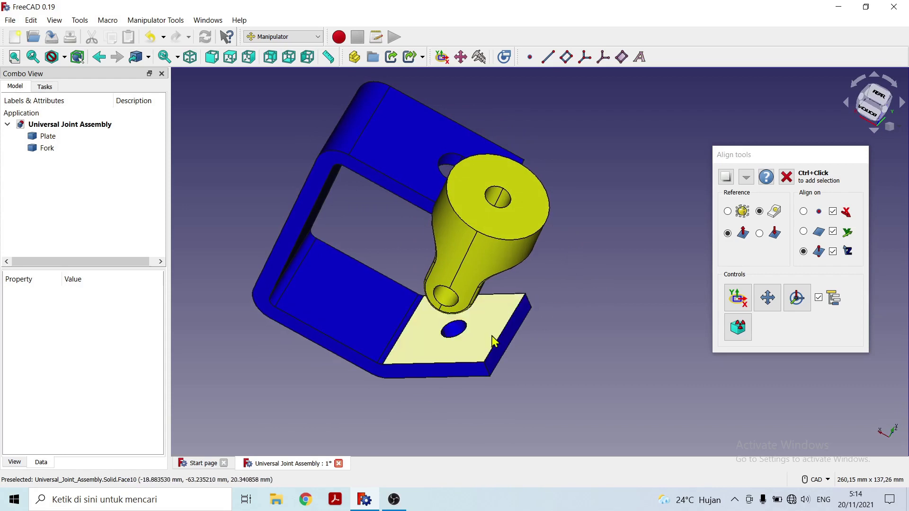
pyautogui.click(465, 335)
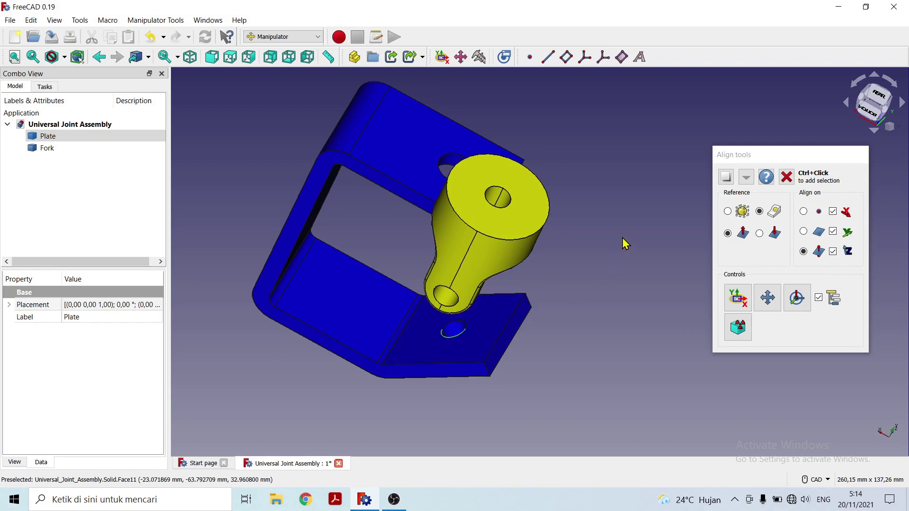
pyautogui.keyDown('ctrl'); pyautogui.click(513, 208); pyautogui.keyUp('ctrl')
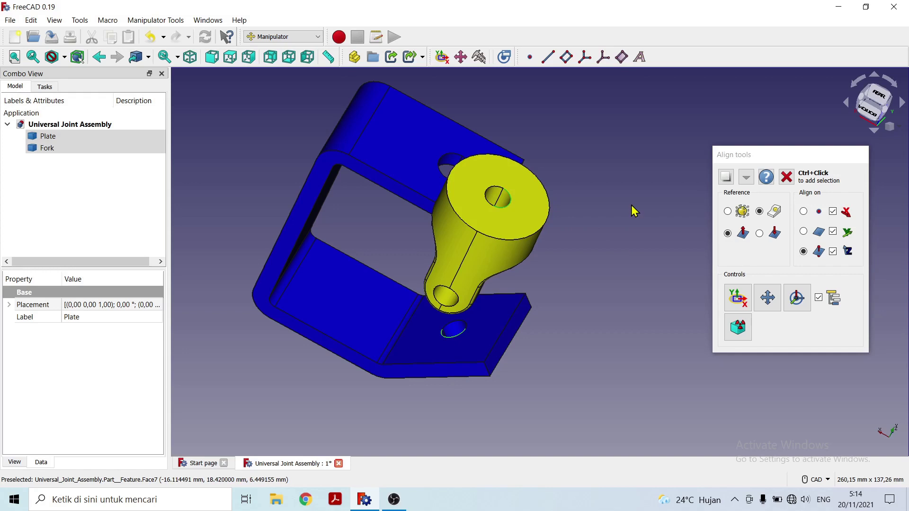
pyautogui.click(737, 298)
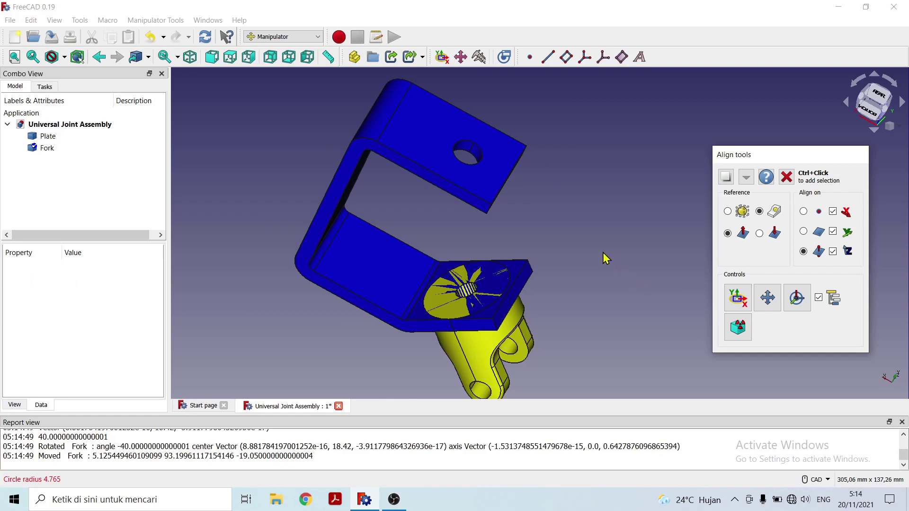
pyautogui.moveTo(602, 278); pyautogui.dragTo(617, 221, button='middle')
pyautogui.scroll(1, 617, 221)
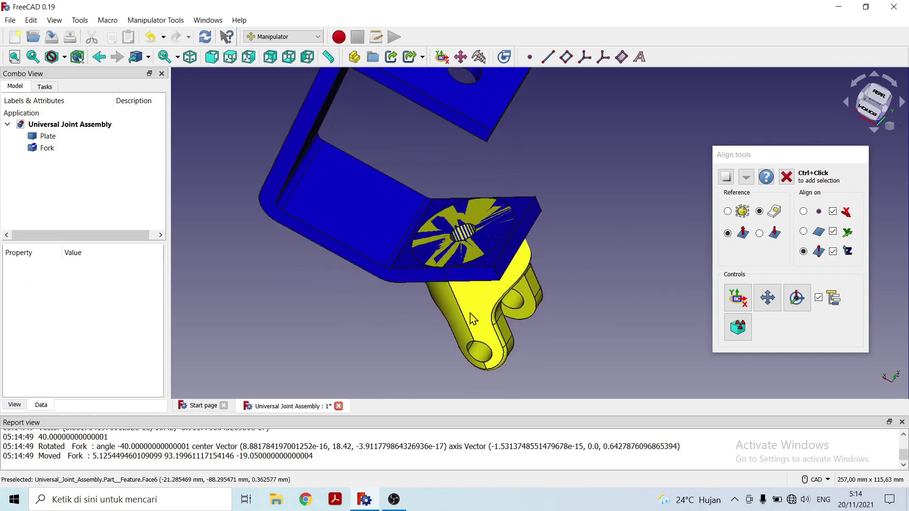
pyautogui.click(902, 423)
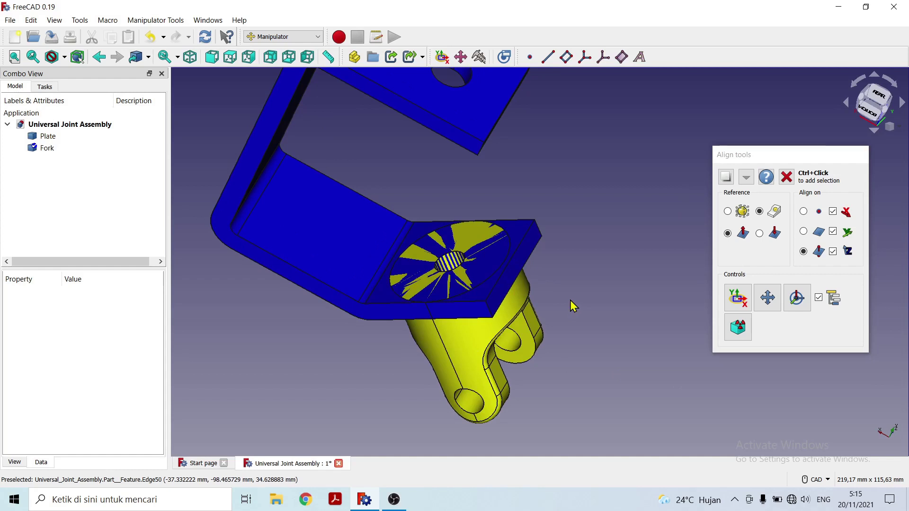
pyautogui.hotkey('ctrl', 'z')
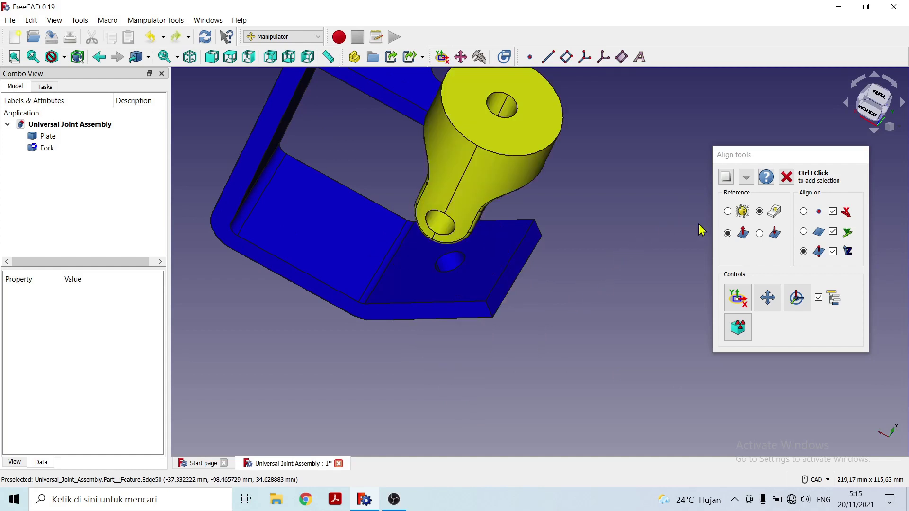
# Align the fork's flat-end hole edge to the hole edge on the plate's angled flange with the opposite normal direction, and close the Align tools
pyautogui.click(760, 233)
pyautogui.moveTo(644, 220); pyautogui.dragTo(654, 261, button='middle')
pyautogui.scroll(-1, 653, 261)
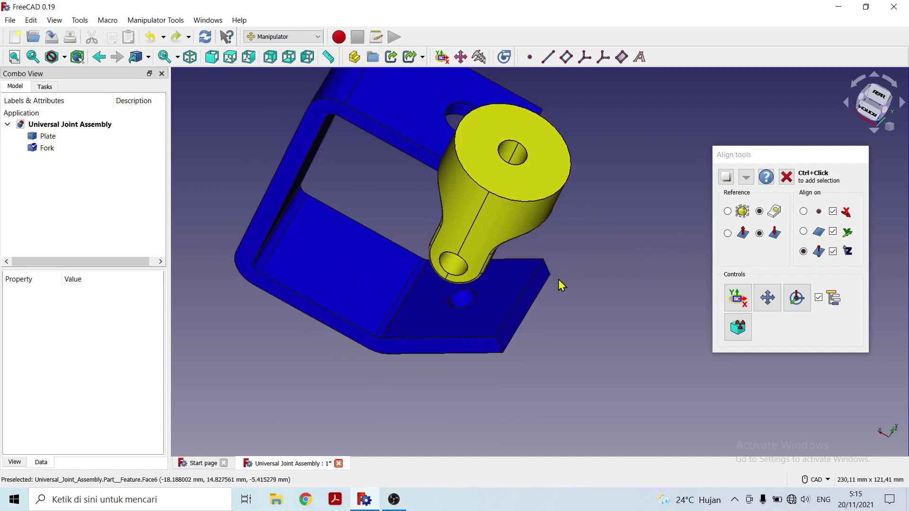
pyautogui.click(475, 305)
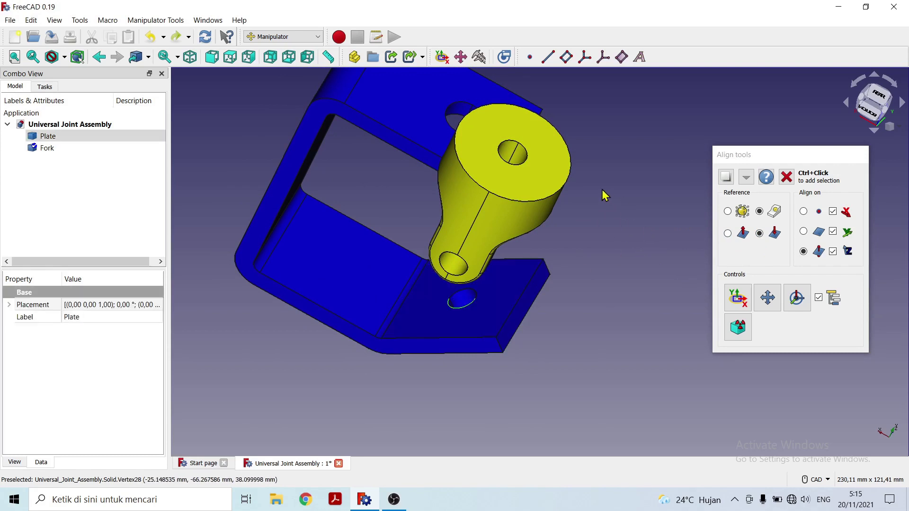
pyautogui.keyDown('ctrl'); pyautogui.click(527, 160); pyautogui.keyUp('ctrl')
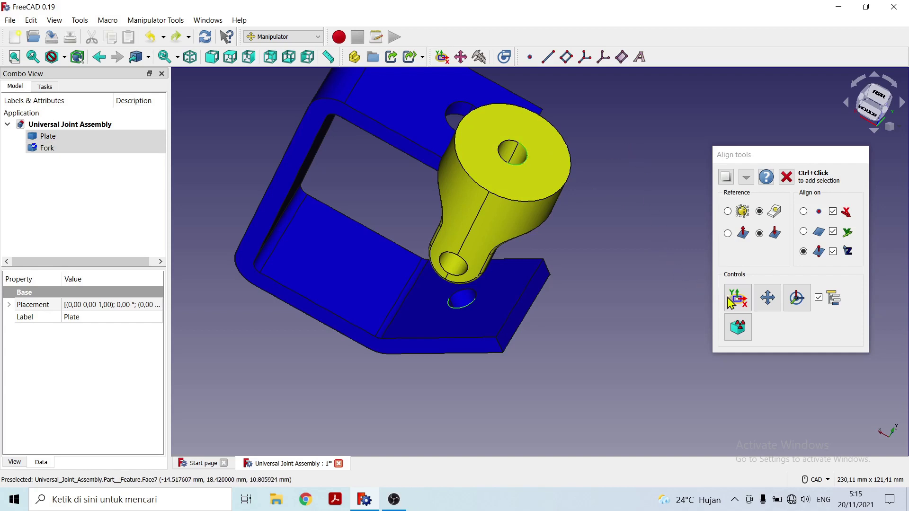
pyautogui.click(741, 303)
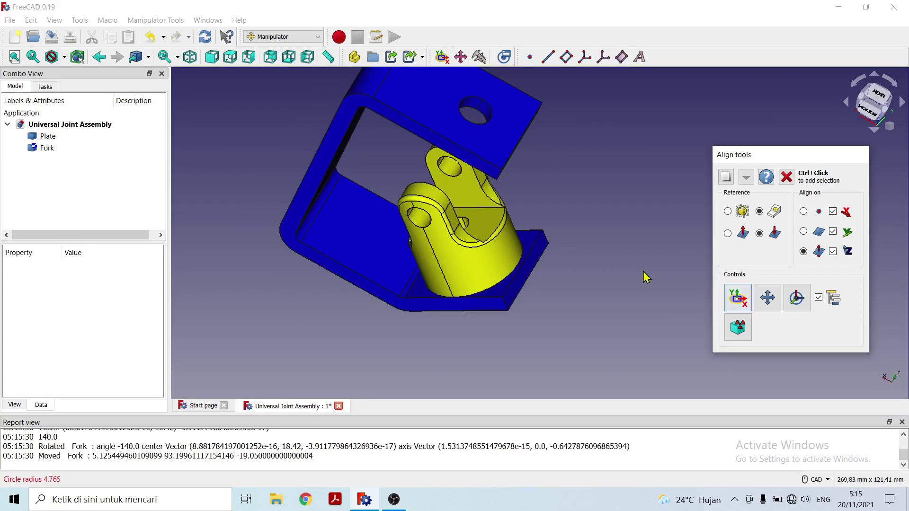
pyautogui.moveTo(555, 276); pyautogui.dragTo(526, 233, button='middle')
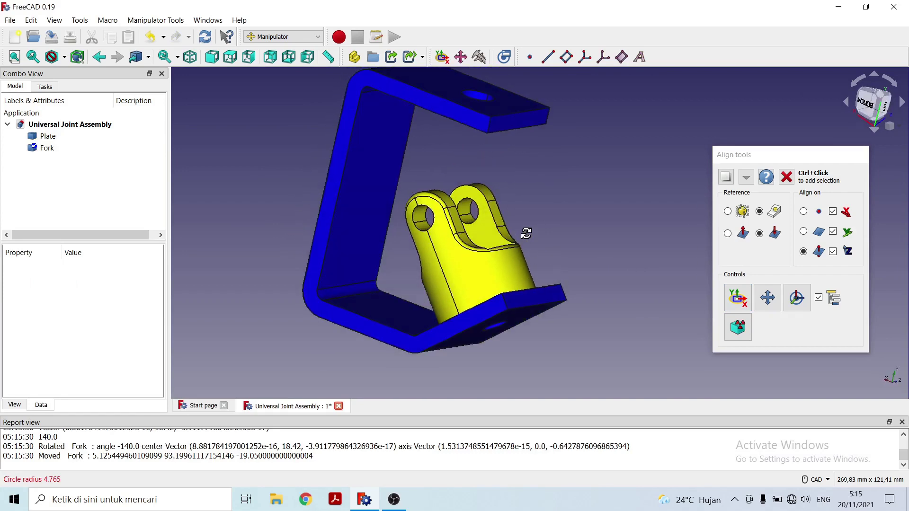
pyautogui.moveTo(575, 208); pyautogui.dragTo(550, 217, button='middle')
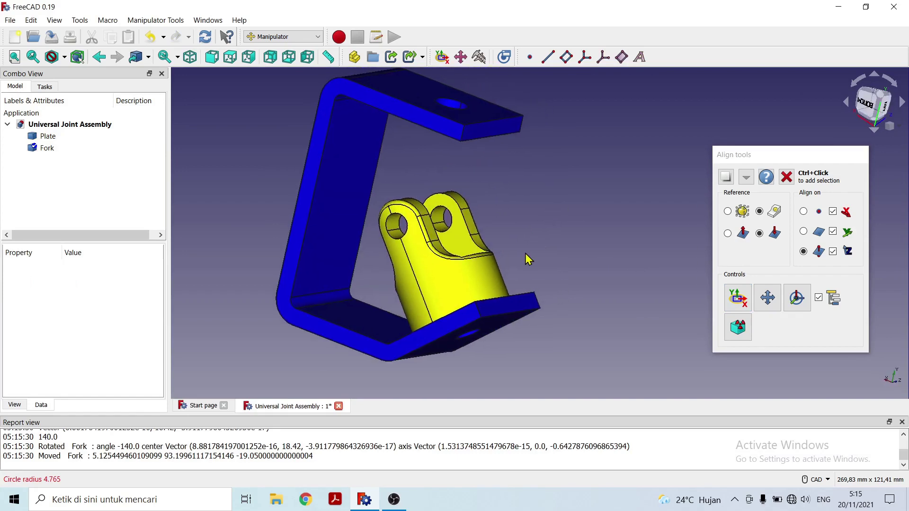
pyautogui.click(902, 422)
pyautogui.moveTo(572, 218)
pyautogui.mouseDown(button='middle')
pyautogui.moveTo(524, 229)
pyautogui.moveTo(560, 215)
pyautogui.mouseUp(button='middle')
pyautogui.scroll(-2, 583, 228)
pyautogui.moveTo(600, 241); pyautogui.dragTo(619, 210, button='middle')
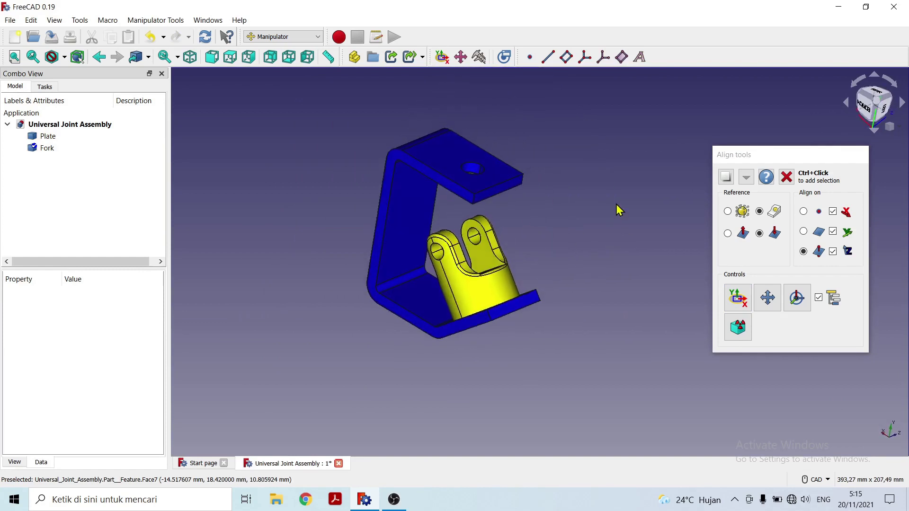
pyautogui.click(788, 178)
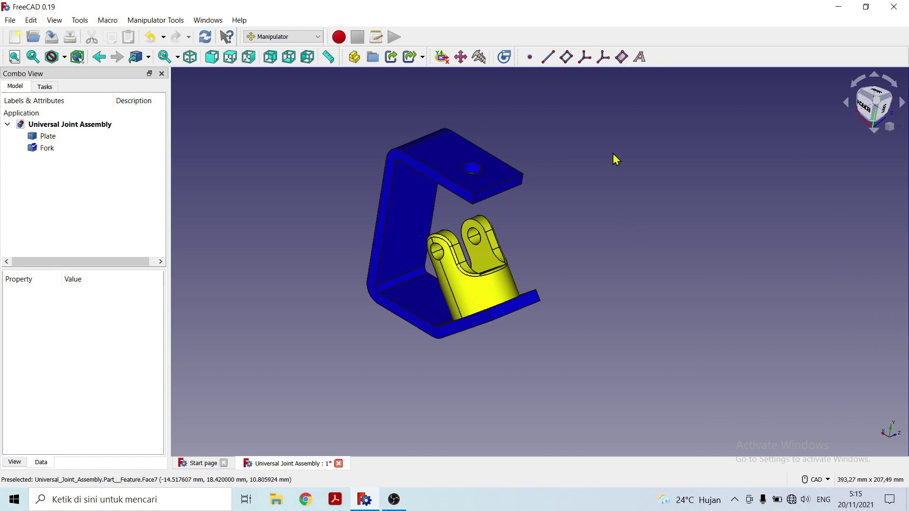
# Start the Mover tool for the assembly, activate its mover mode, and close the report view
pyautogui.moveTo(612, 177); pyautogui.dragTo(608, 172, button='middle')
pyautogui.moveTo(616, 269); pyautogui.dragTo(570, 299, button='middle')
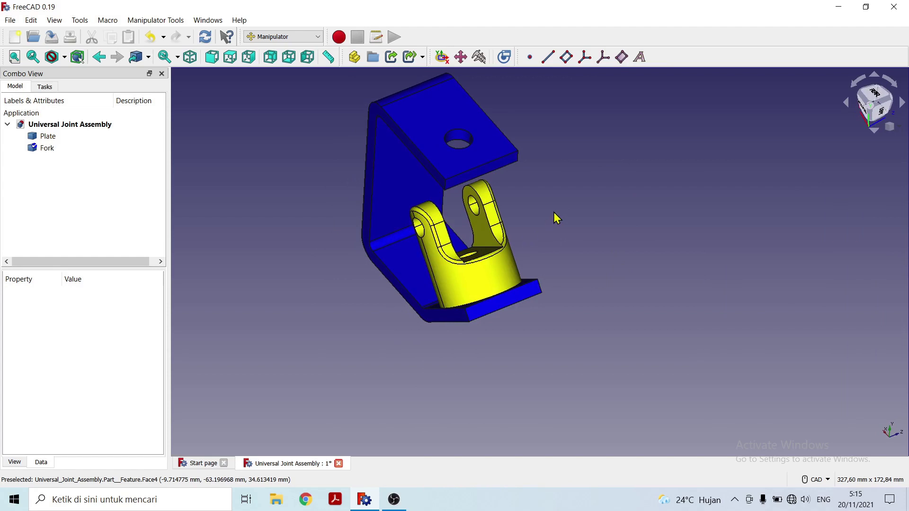
pyautogui.moveTo(572, 198); pyautogui.dragTo(529, 228, button='middle')
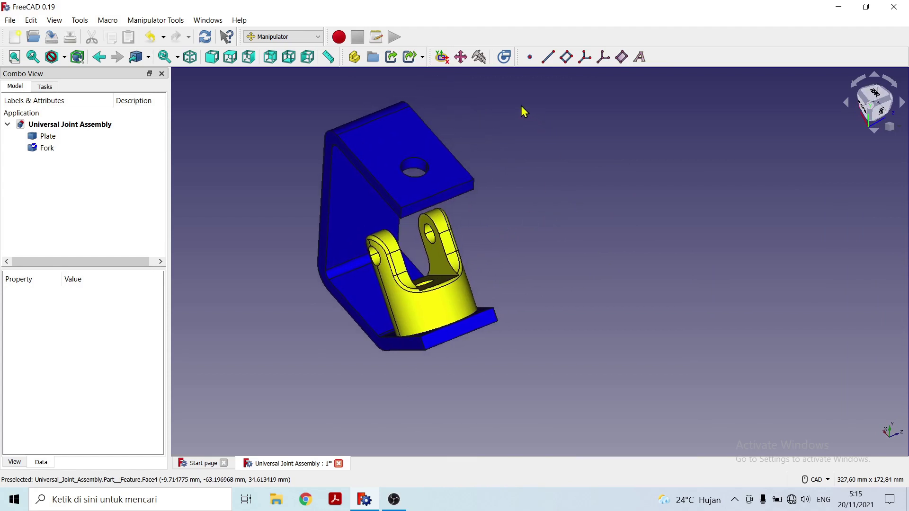
pyautogui.click(461, 58)
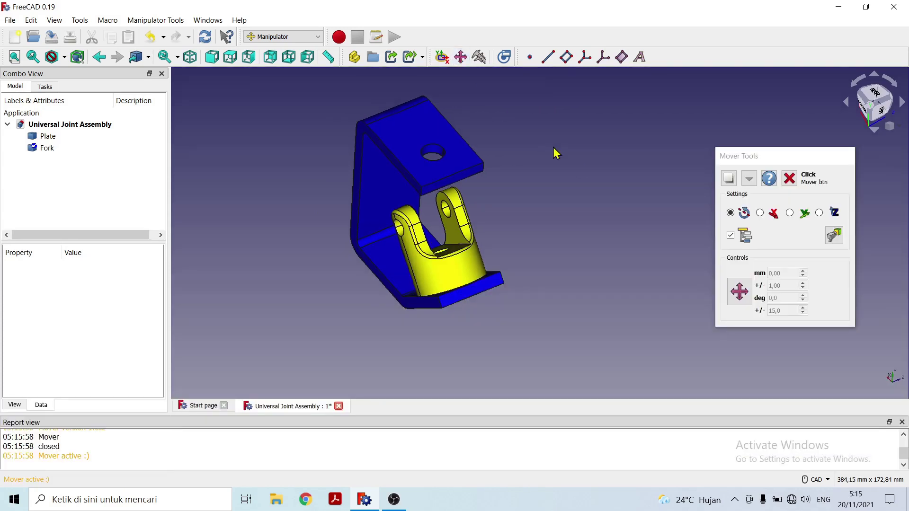
pyautogui.click(902, 422)
pyautogui.scroll(3, 598, 279)
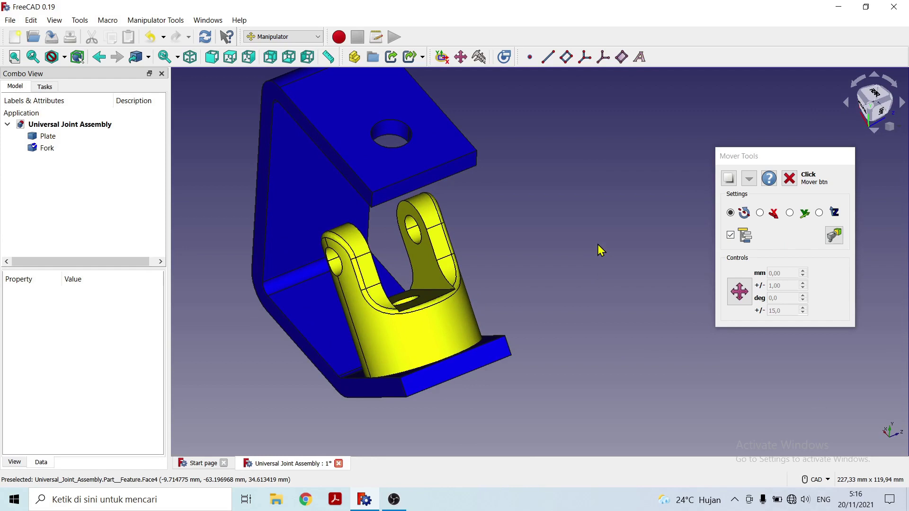
pyautogui.moveTo(597, 244)
pyautogui.mouseDown(button='middle')
pyautogui.moveTo(574, 223)
pyautogui.moveTo(570, 238)
pyautogui.moveTo(582, 247)
pyautogui.mouseUp(button='middle')
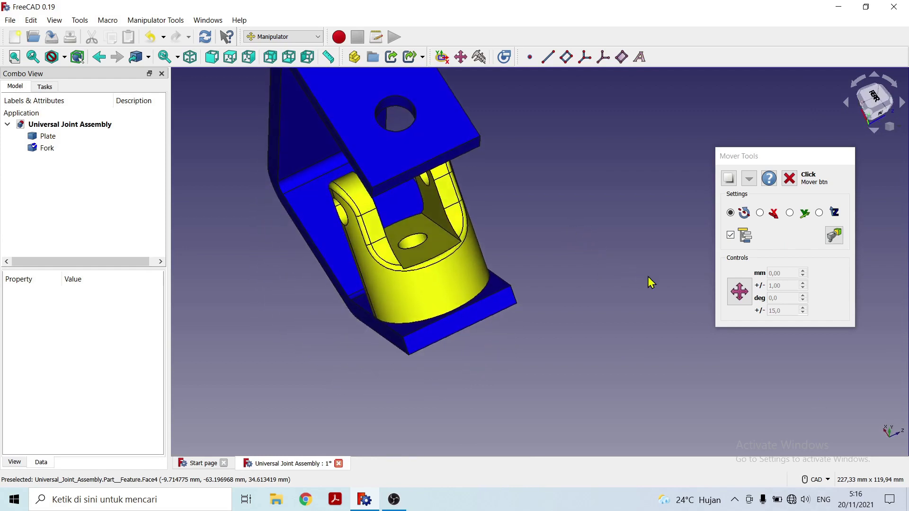
pyautogui.click(740, 293)
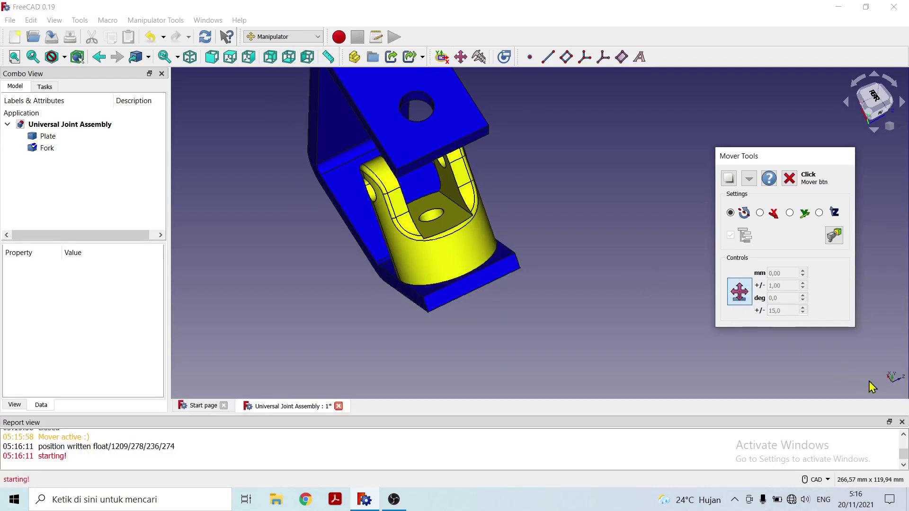
pyautogui.click(902, 421)
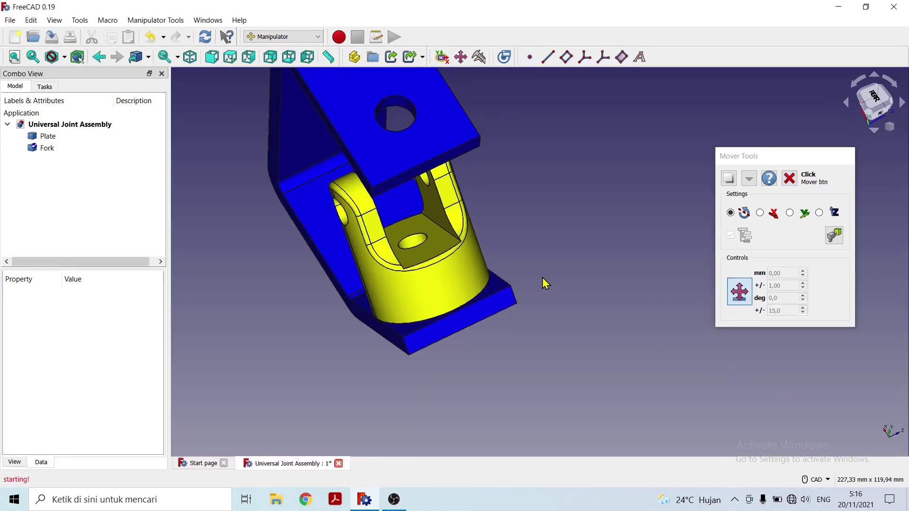
# Rotate the yellow fork 45° about the hole edge in its inner floor, and close the Mover tools and the report view
pyautogui.click(426, 245)
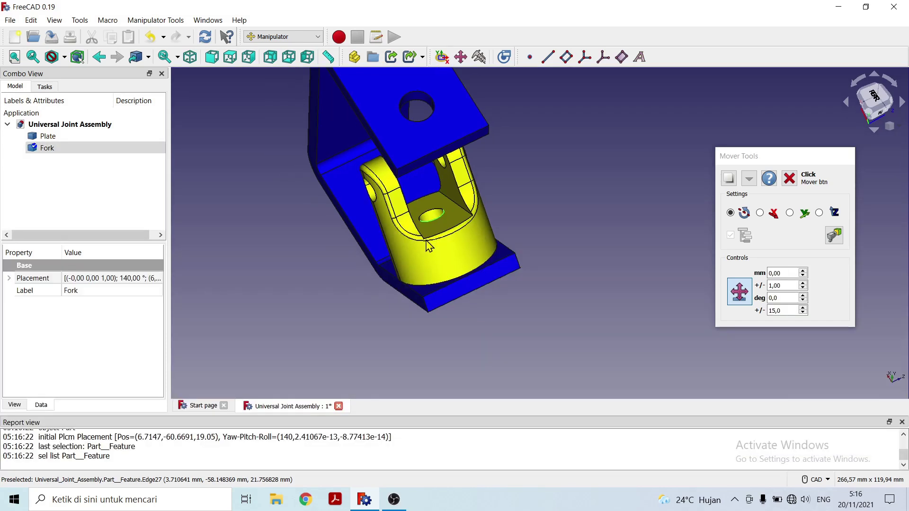
pyautogui.click(902, 423)
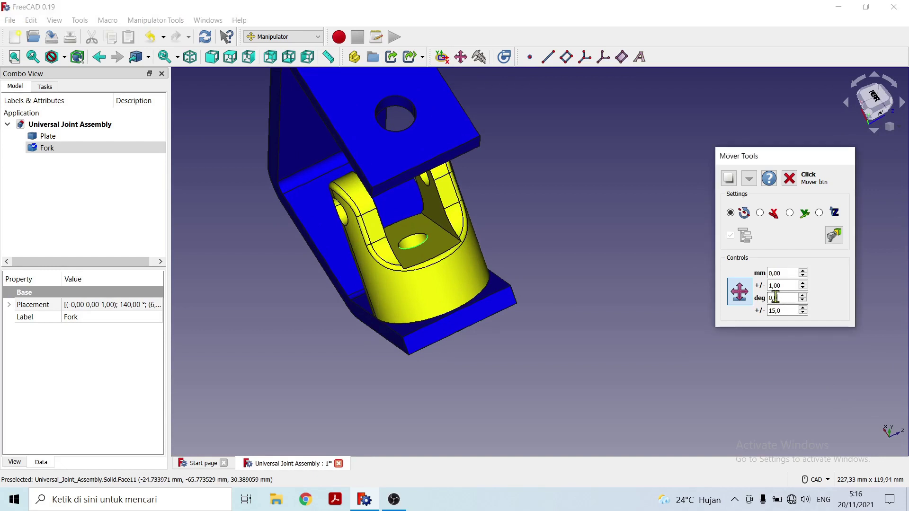
pyautogui.doubleClick(782, 297)
pyautogui.write('45')
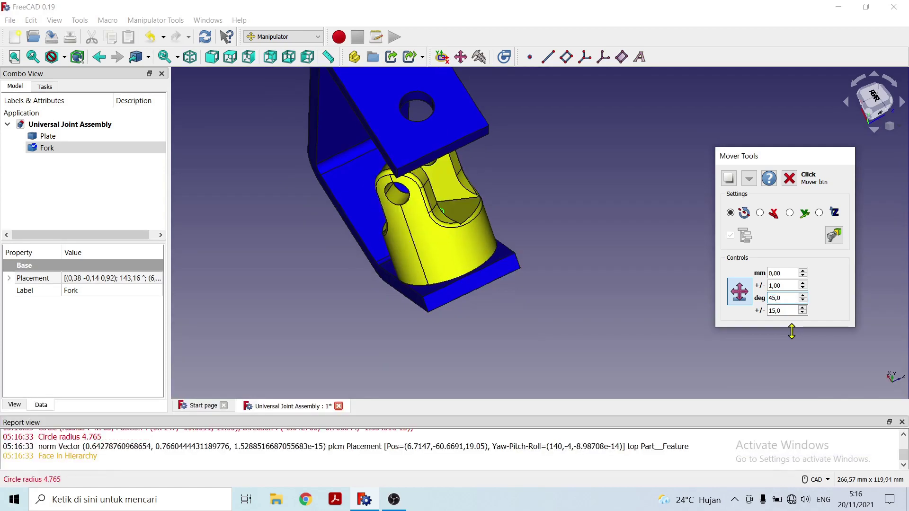
pyautogui.click(902, 422)
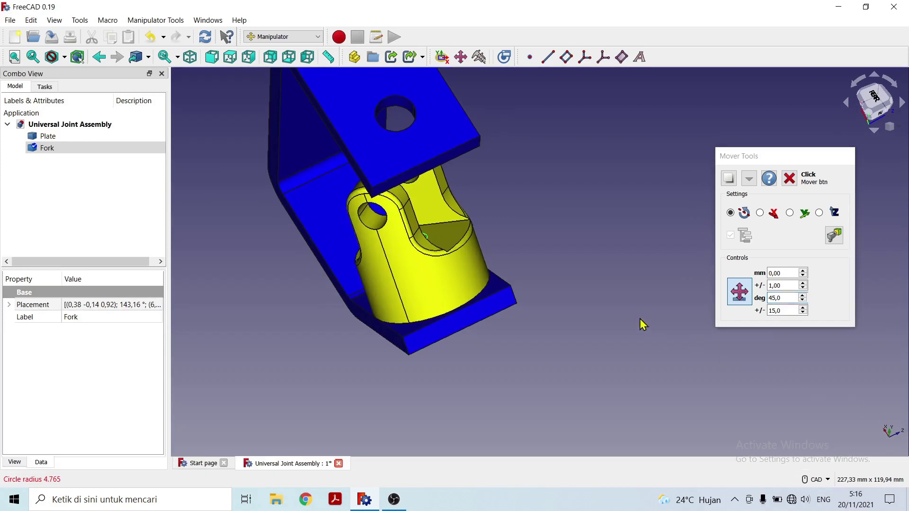
pyautogui.moveTo(599, 314); pyautogui.dragTo(490, 248, button='middle')
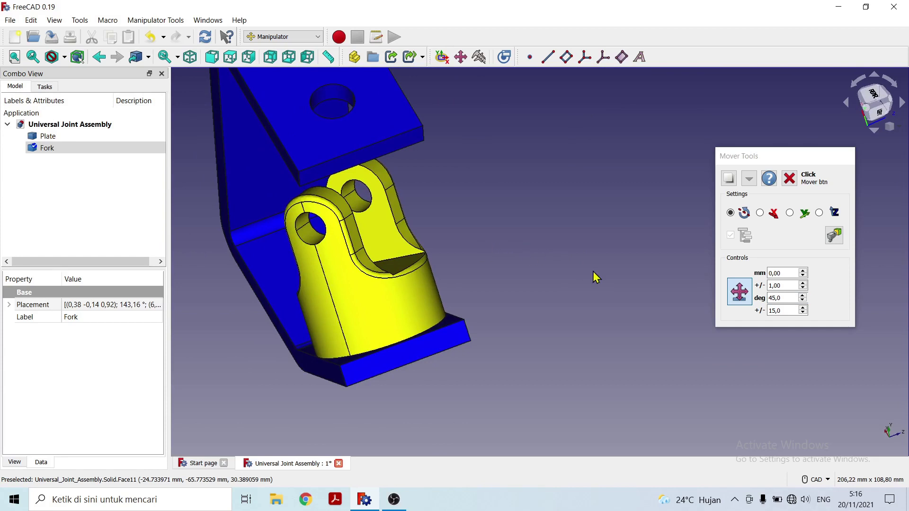
pyautogui.click(791, 181)
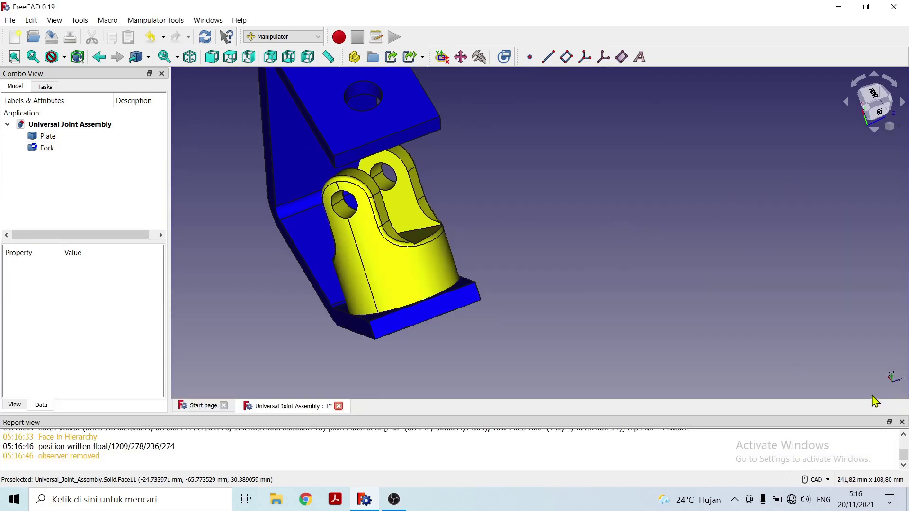
pyautogui.click(902, 422)
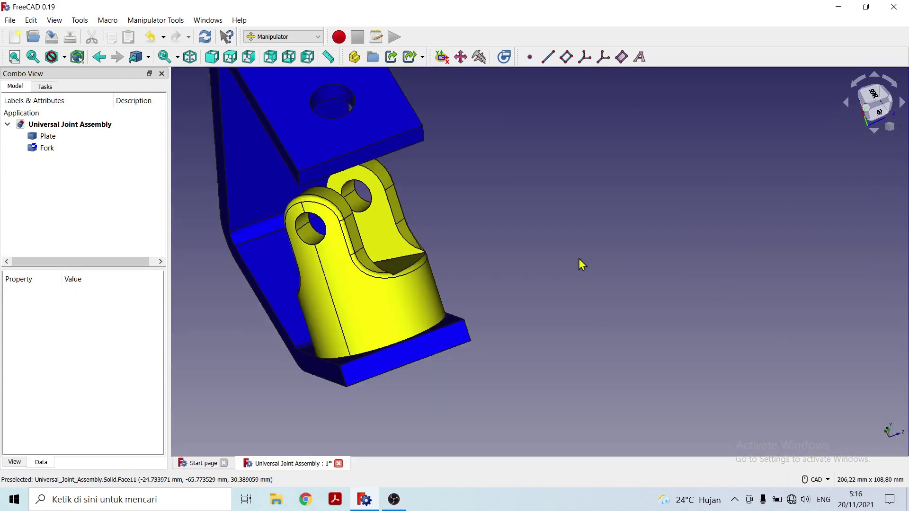
# Save the Universal Joint Assembly document
pyautogui.moveTo(582, 265); pyautogui.dragTo(631, 308, button='middle')
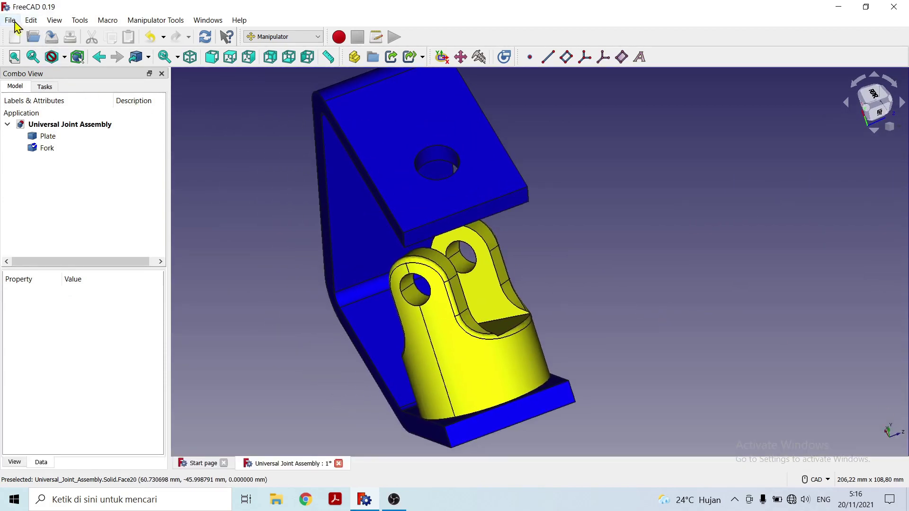
pyautogui.click(11, 20)
pyautogui.click(47, 96)
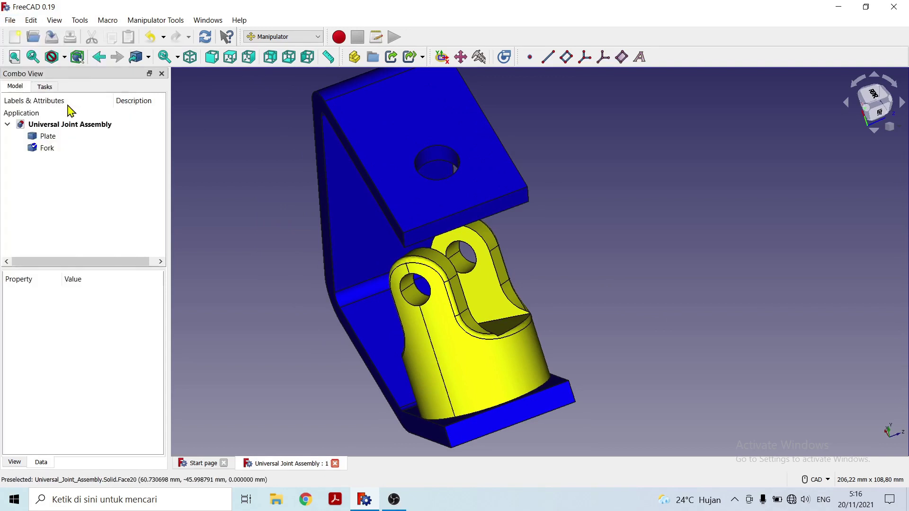
# Open the Fork 2 document from the Universal Joint folder
pyautogui.moveTo(627, 256); pyautogui.dragTo(659, 258, button='middle')
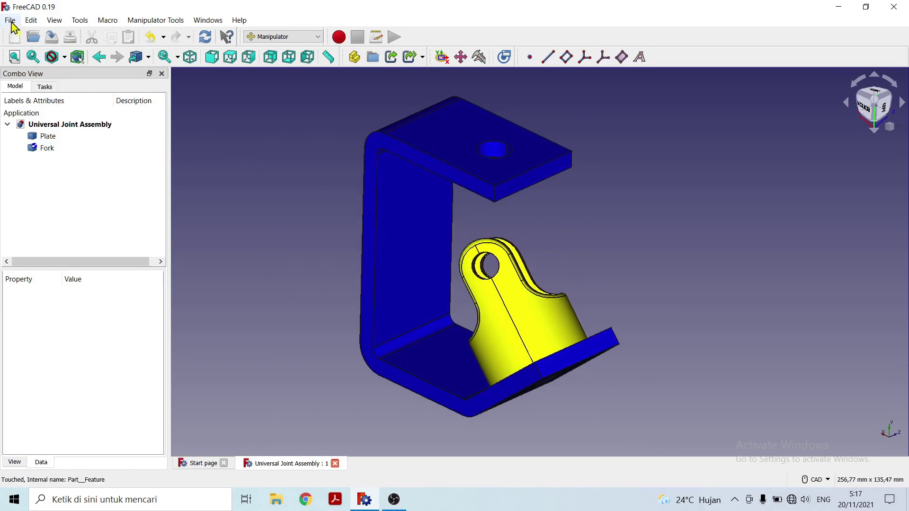
pyautogui.click(11, 22)
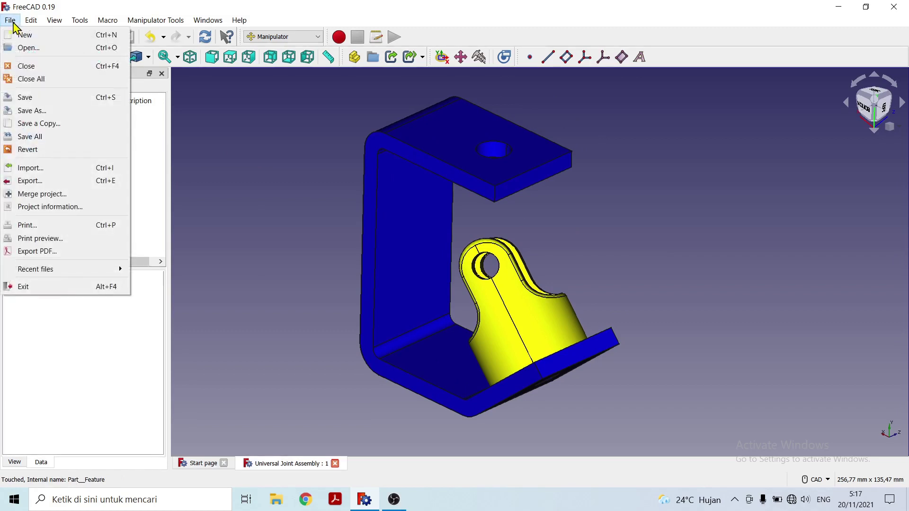
pyautogui.click(27, 49)
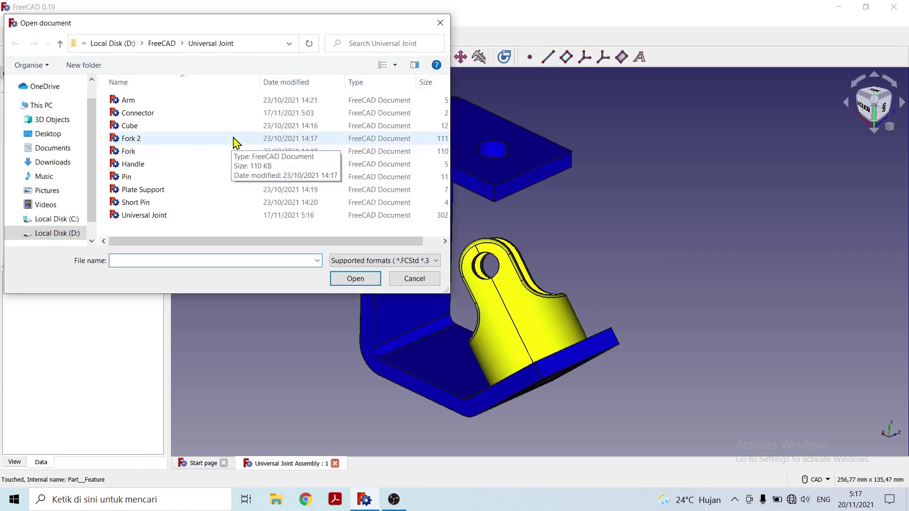
pyautogui.click(140, 139)
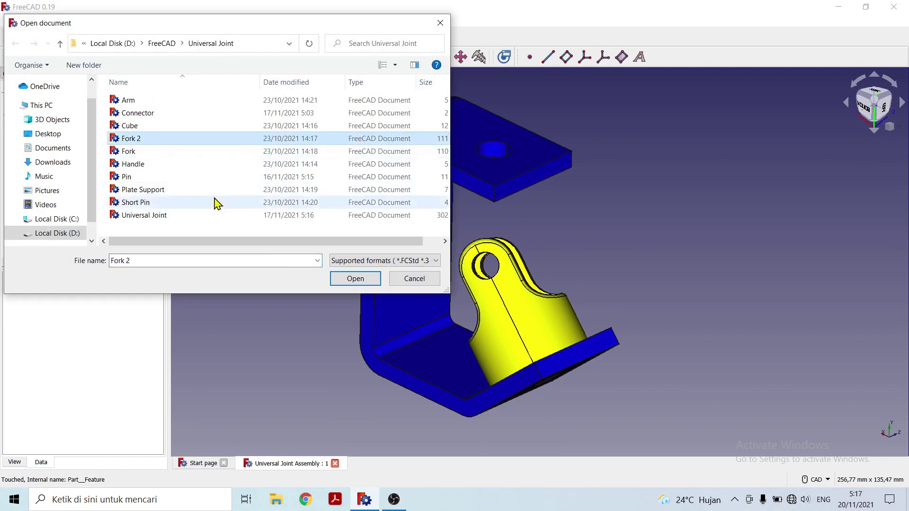
pyautogui.click(353, 280)
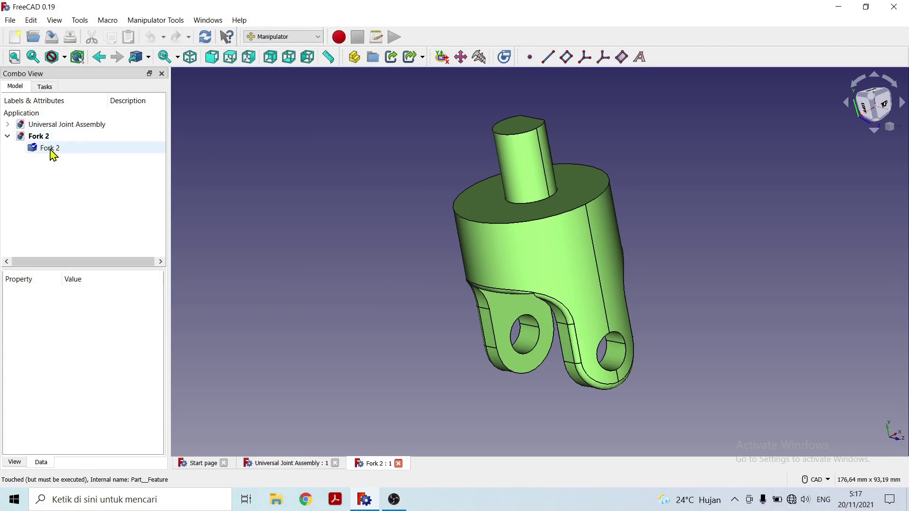
# Move the Fork 2 part into the Universal Joint Assembly document and close the Fork 2 document, discarding its changes
pyautogui.click(52, 153)
pyautogui.moveTo(52, 152); pyautogui.dragTo(62, 131)
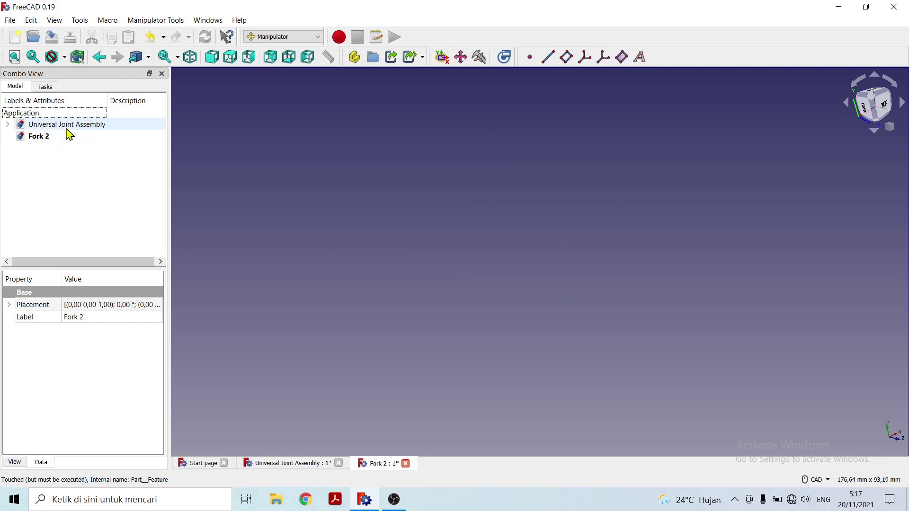
pyautogui.click(55, 125)
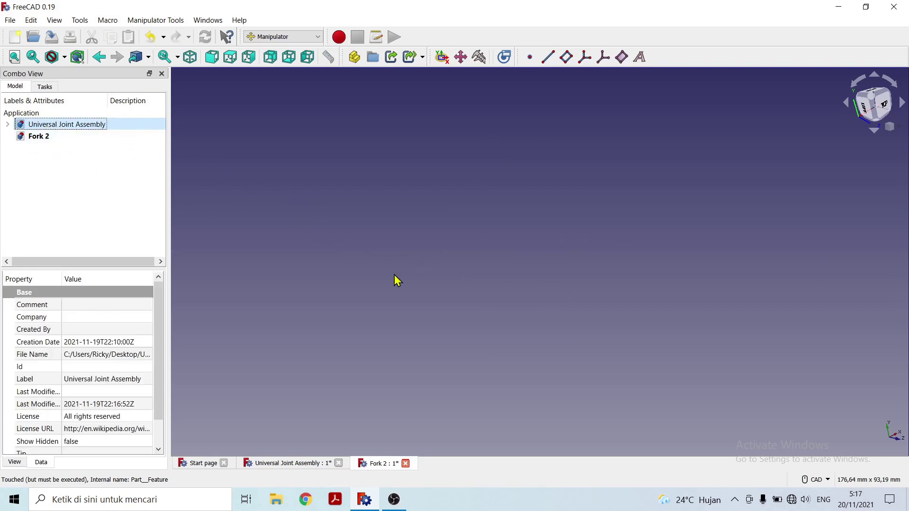
pyautogui.click(190, 56)
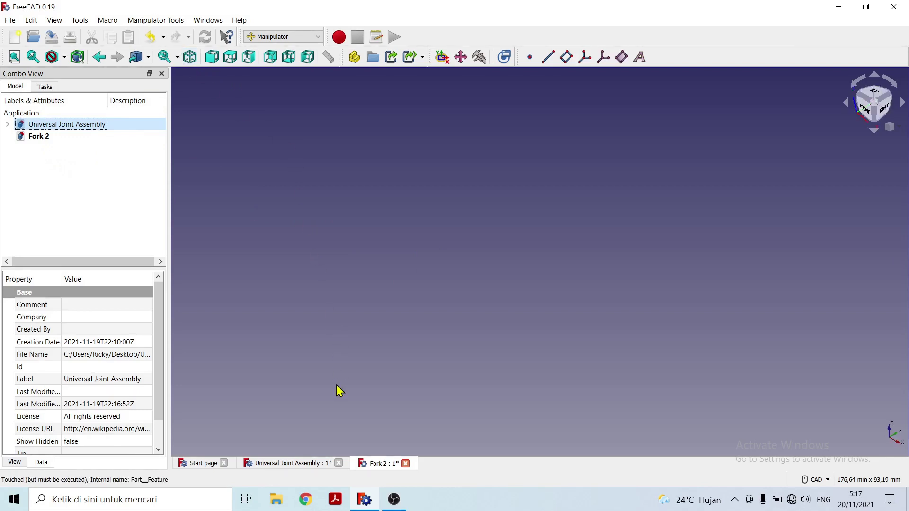
pyautogui.click(280, 464)
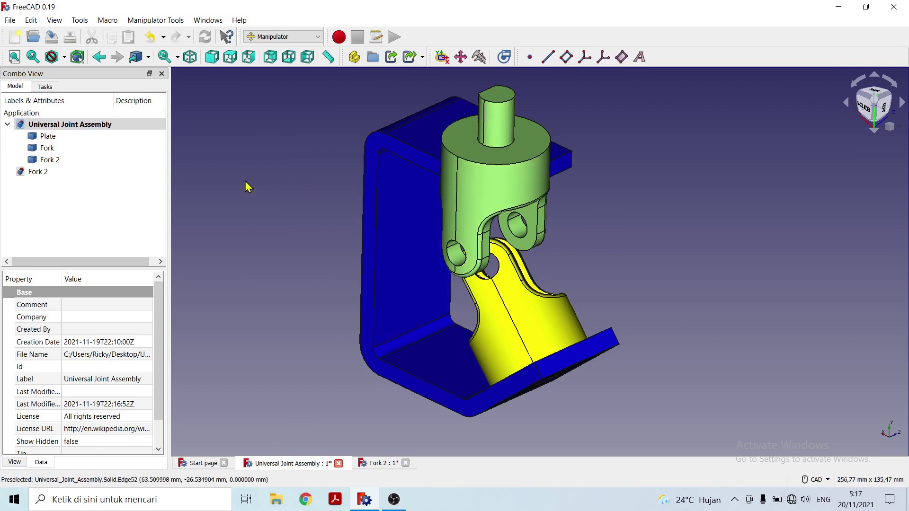
pyautogui.click(377, 466)
pyautogui.click(406, 463)
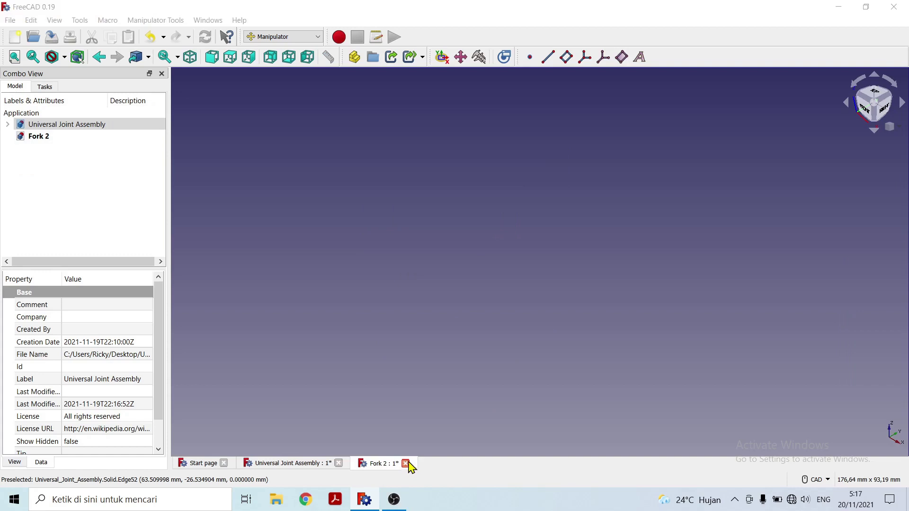
pyautogui.click(516, 273)
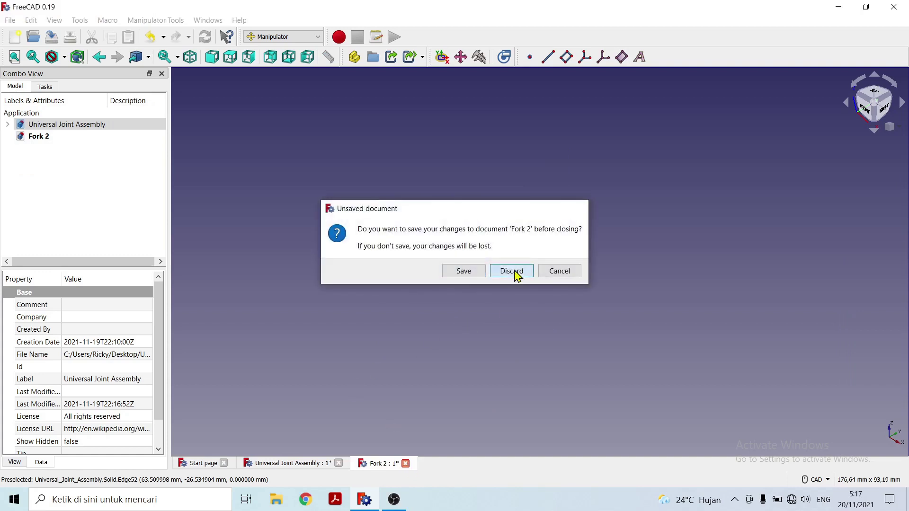
# Align the edge of Fork 2's shaft end with the outer hole edge on the plate's upper flange using the Align tools
pyautogui.moveTo(628, 232); pyautogui.dragTo(561, 211, button='middle')
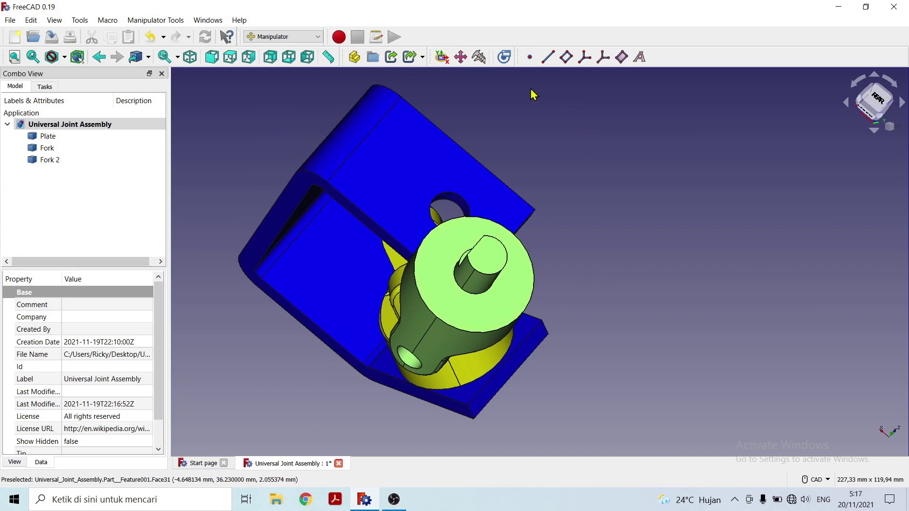
pyautogui.click(443, 58)
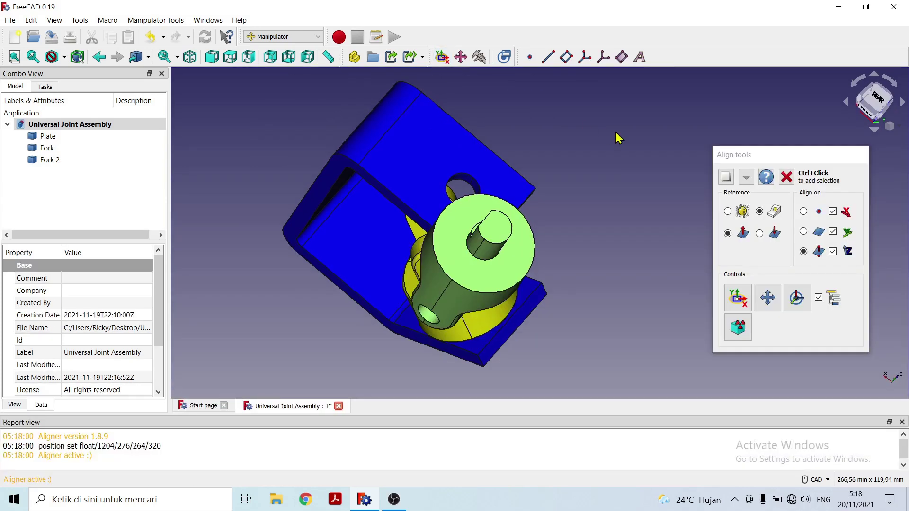
pyautogui.moveTo(575, 227); pyautogui.dragTo(599, 225, button='middle')
pyautogui.moveTo(598, 161); pyautogui.dragTo(608, 217, button='middle')
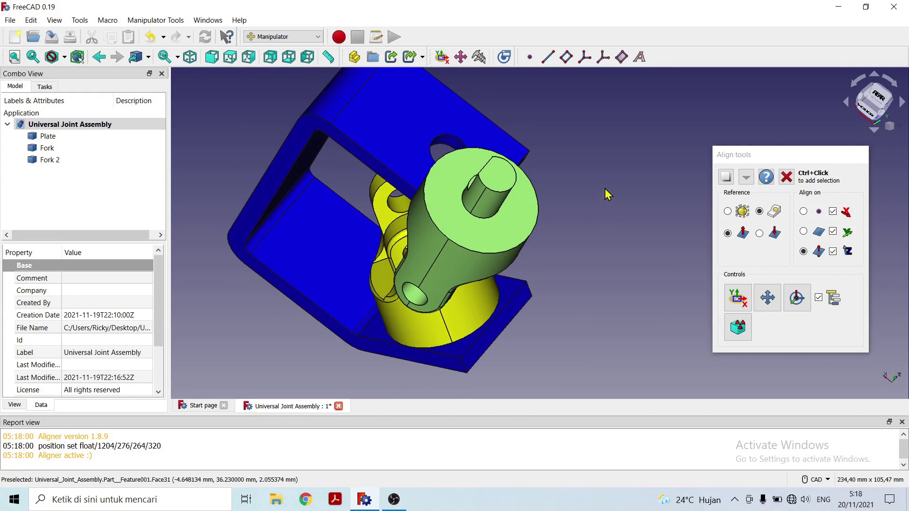
pyautogui.scroll(3, 606, 209)
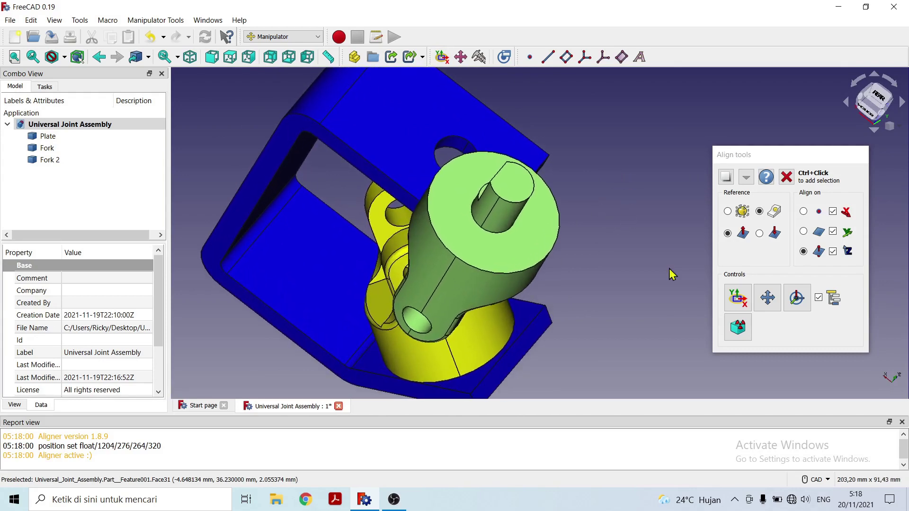
pyautogui.click(902, 422)
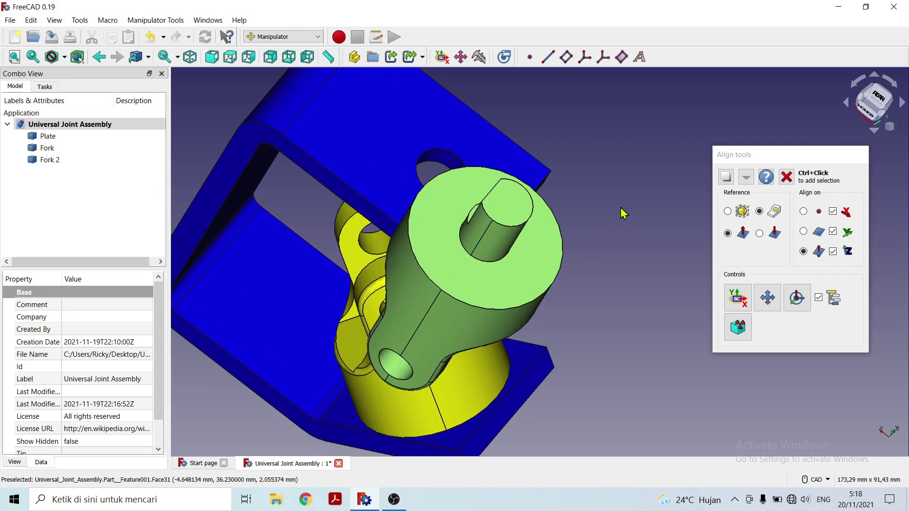
pyautogui.click(447, 156)
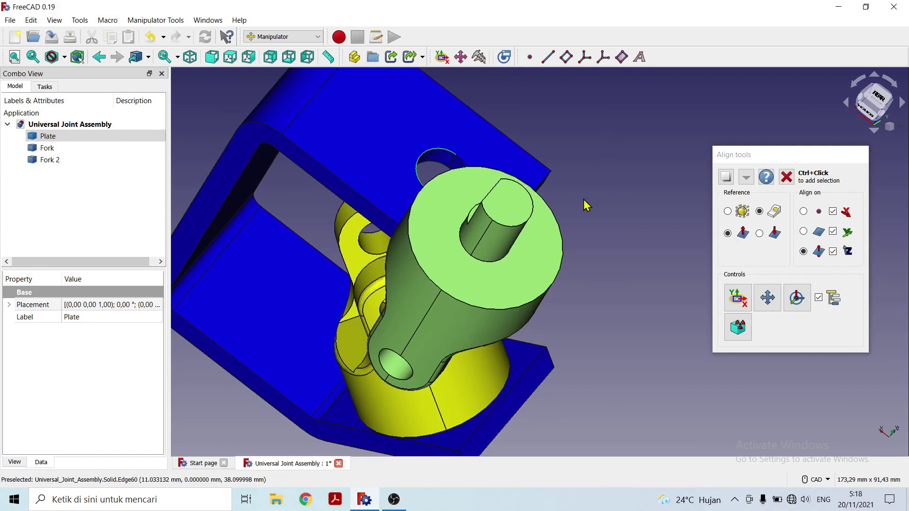
pyautogui.keyDown('ctrl'); pyautogui.click(535, 204); pyautogui.keyUp('ctrl')
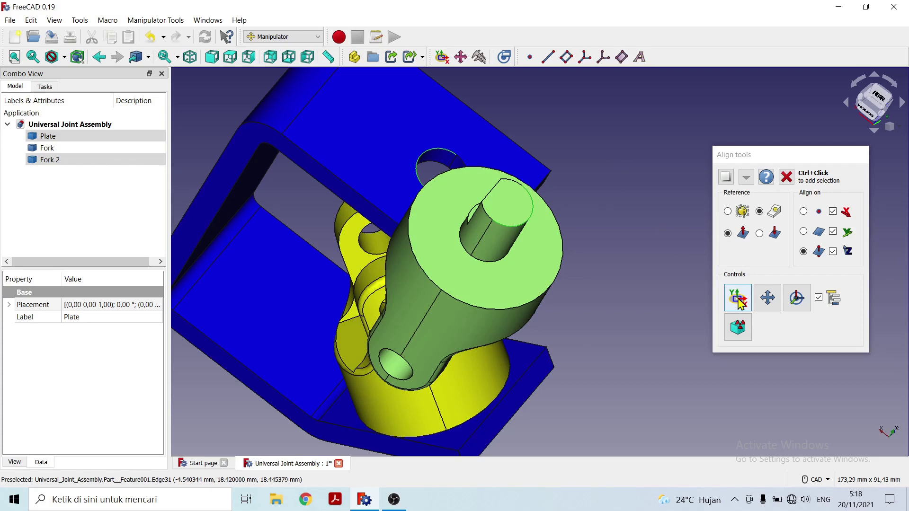
pyautogui.click(739, 298)
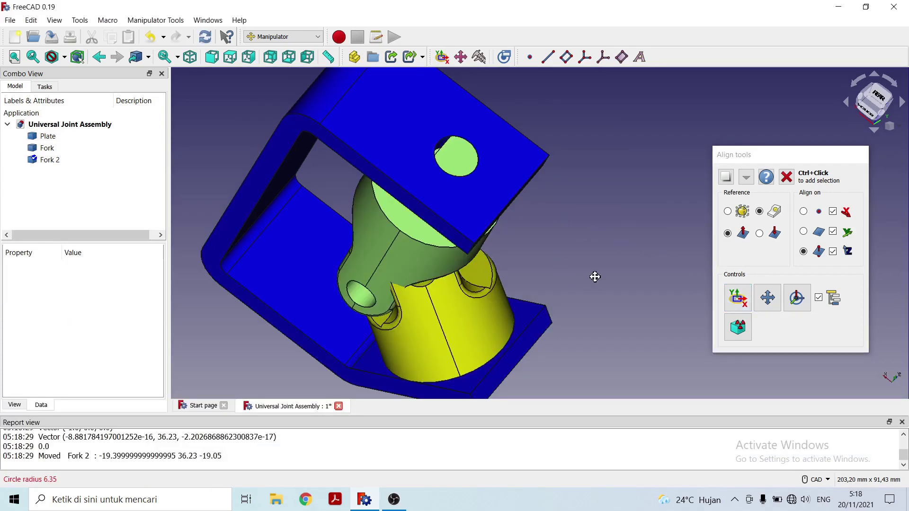
# Close the Align tools and the report view
pyautogui.moveTo(595, 277); pyautogui.dragTo(585, 219, button='middle')
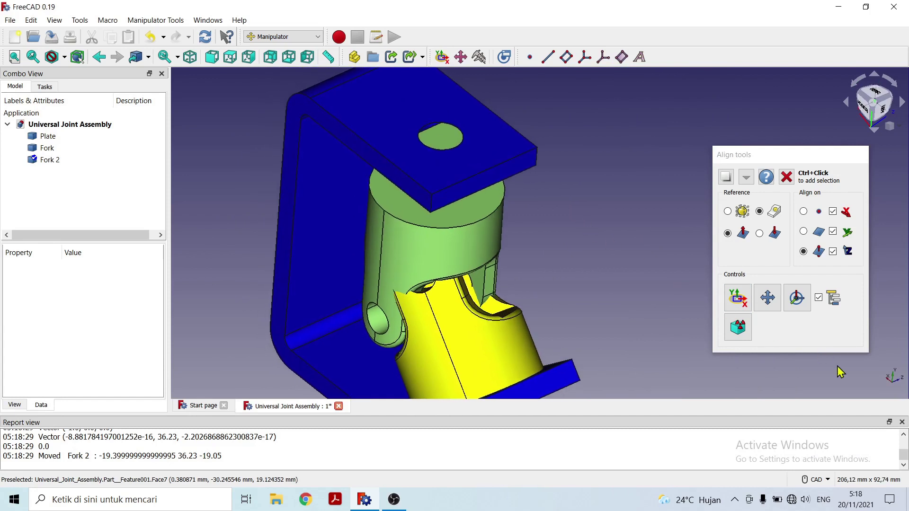
pyautogui.click(902, 421)
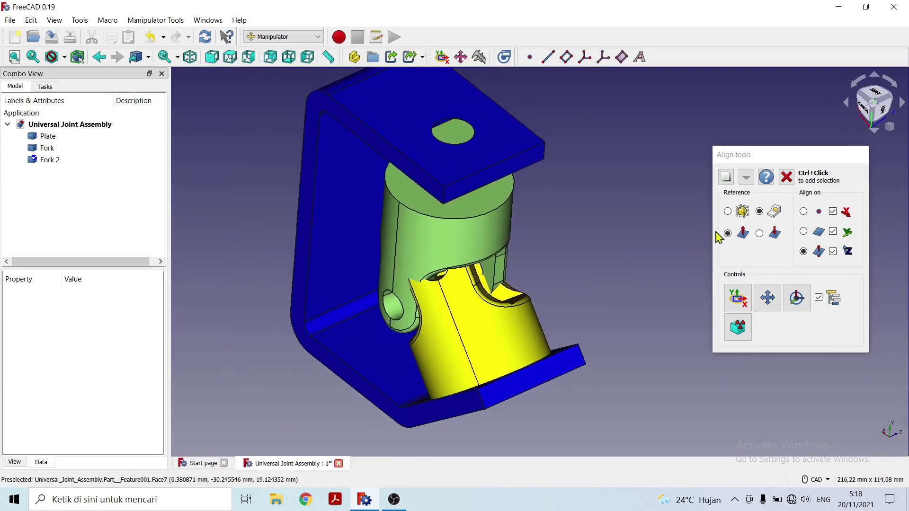
pyautogui.click(787, 179)
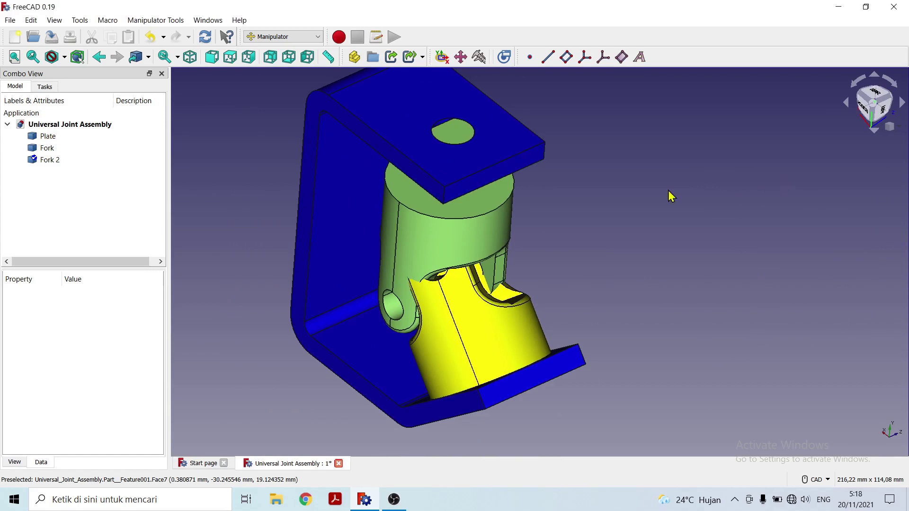
# Move Fork 2 by 5 mm along its shaft axis with the Mover tools, using the circular edge at the shaft's base as reference
pyautogui.click(461, 57)
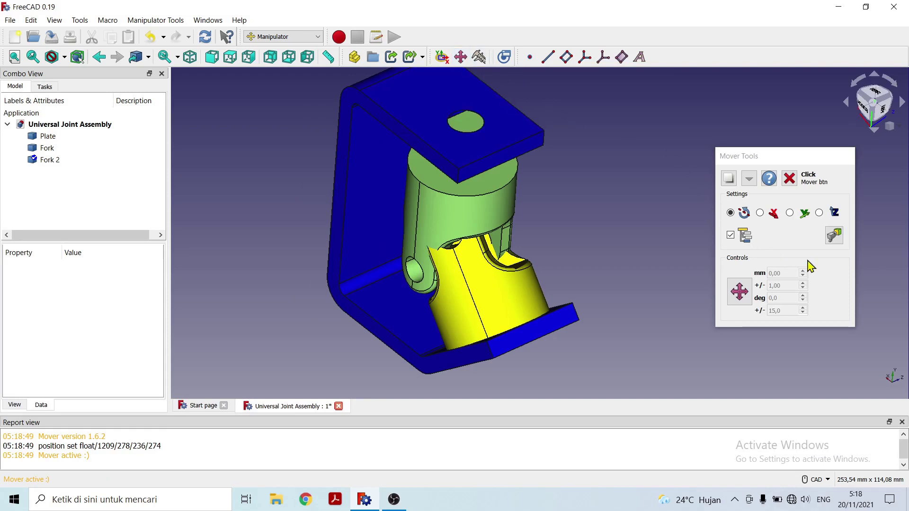
pyautogui.click(902, 422)
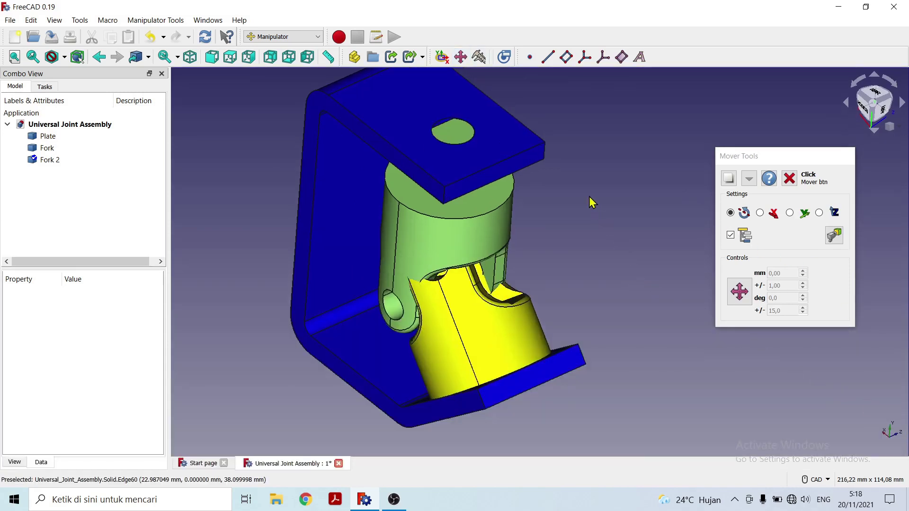
pyautogui.scroll(3, 595, 207)
pyautogui.moveTo(587, 249); pyautogui.dragTo(578, 223, button='middle')
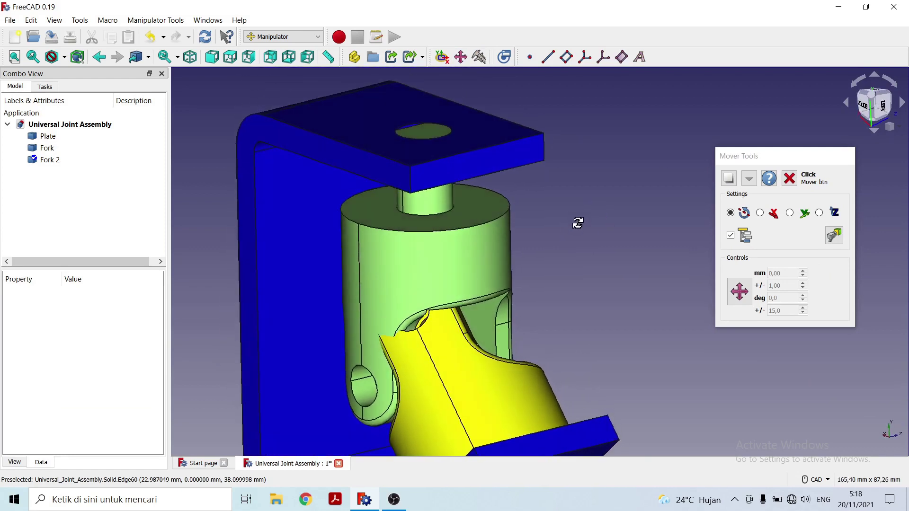
pyautogui.click(739, 293)
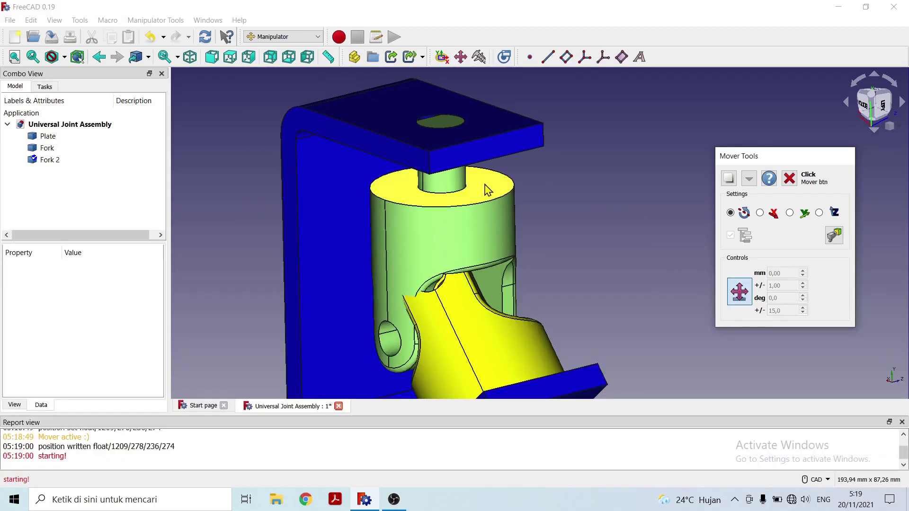
pyautogui.click(463, 195)
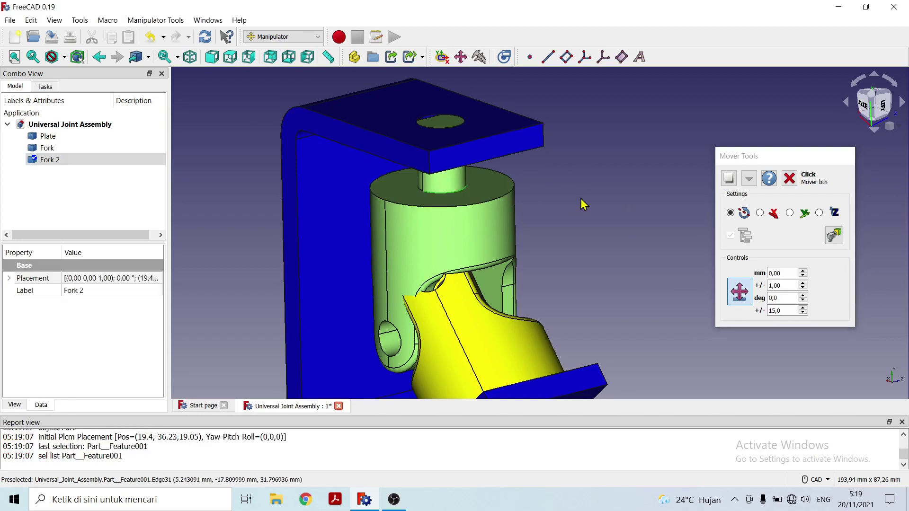
pyautogui.click(778, 274)
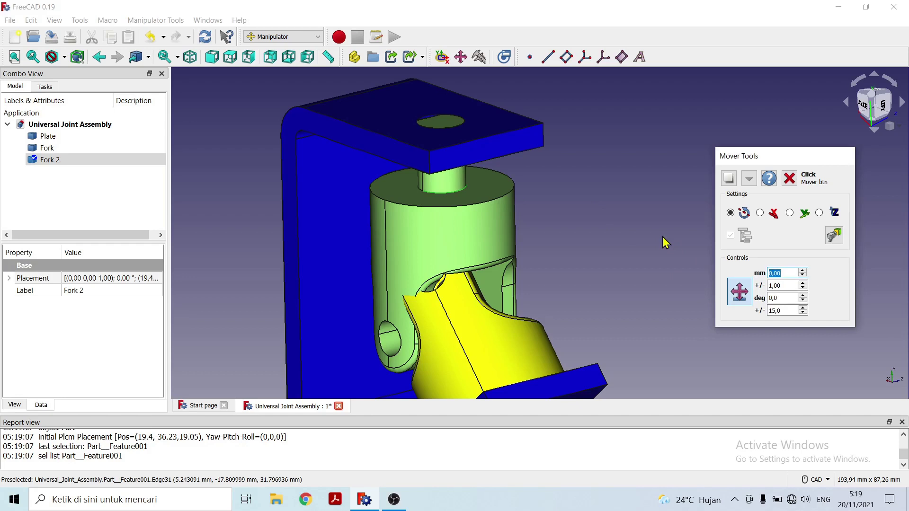
pyautogui.write('5')
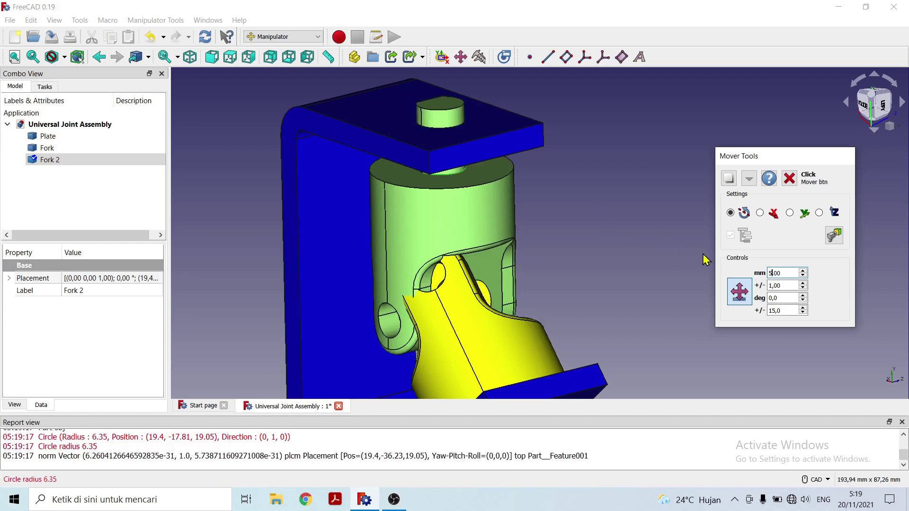
# Set Fork 2's travel along its shaft axis to 10 mm
pyautogui.moveTo(526, 219)
pyautogui.mouseDown(button='middle')
pyautogui.moveTo(517, 198)
pyautogui.moveTo(531, 204)
pyautogui.mouseUp(button='middle')
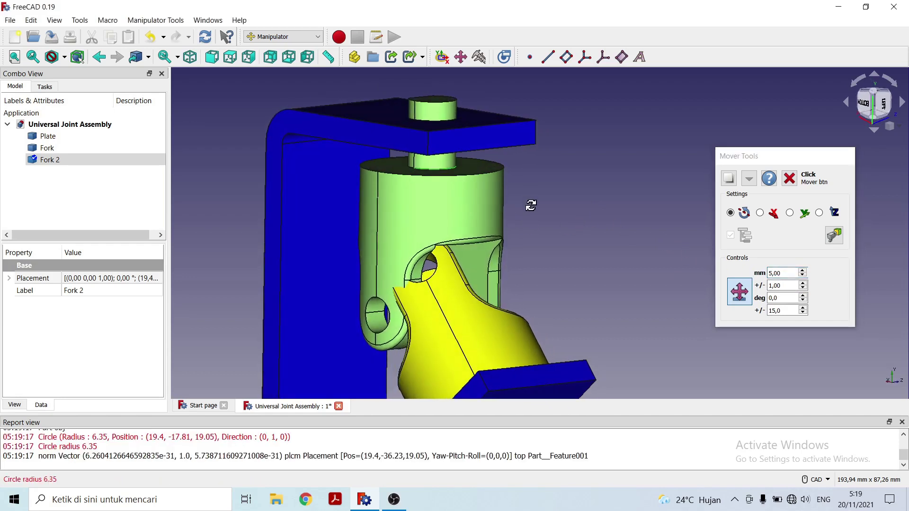
pyautogui.click(784, 273)
pyautogui.doubleClick(784, 273)
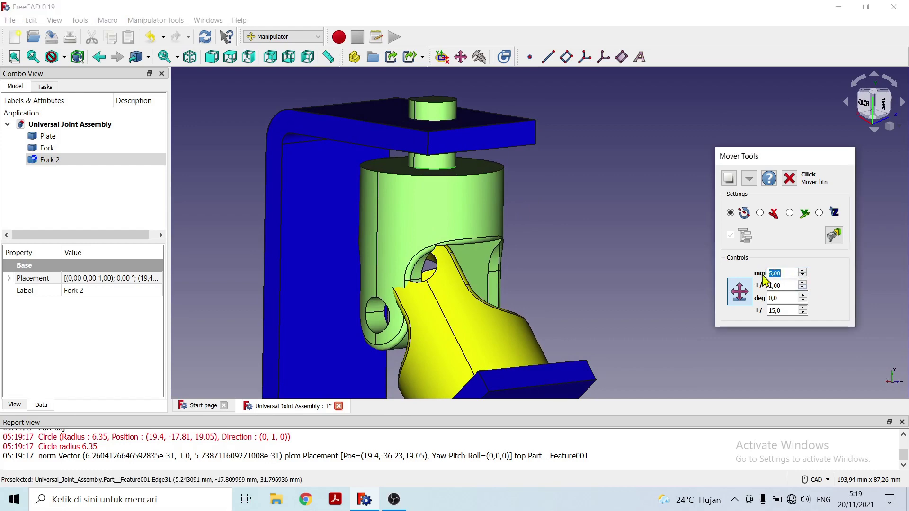
pyautogui.write('10')
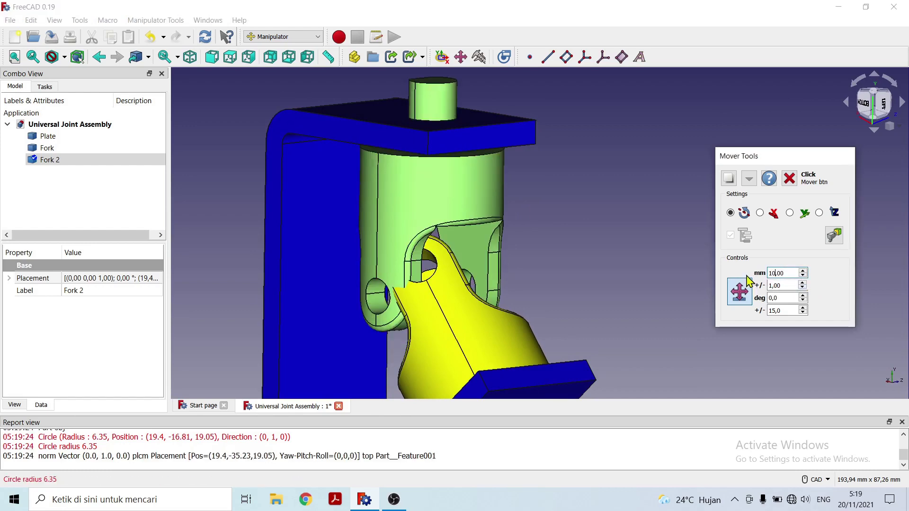
# Rotate Fork 2 by -45 degrees about its shaft axis
pyautogui.moveTo(603, 225)
pyautogui.mouseDown(button='middle')
pyautogui.moveTo(564, 203)
pyautogui.moveTo(533, 219)
pyautogui.moveTo(550, 233)
pyautogui.moveTo(574, 222)
pyautogui.moveTo(598, 227)
pyautogui.mouseUp(button='middle')
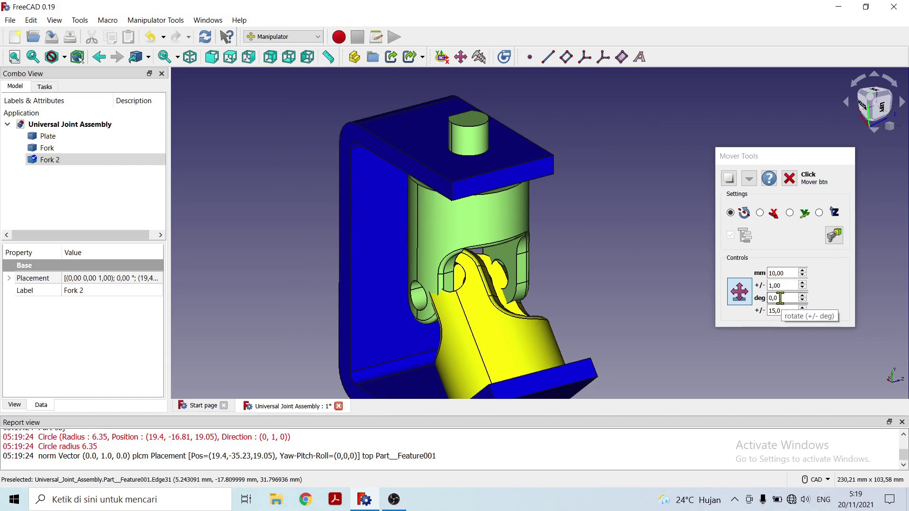
pyautogui.moveTo(781, 298); pyautogui.dragTo(770, 298)
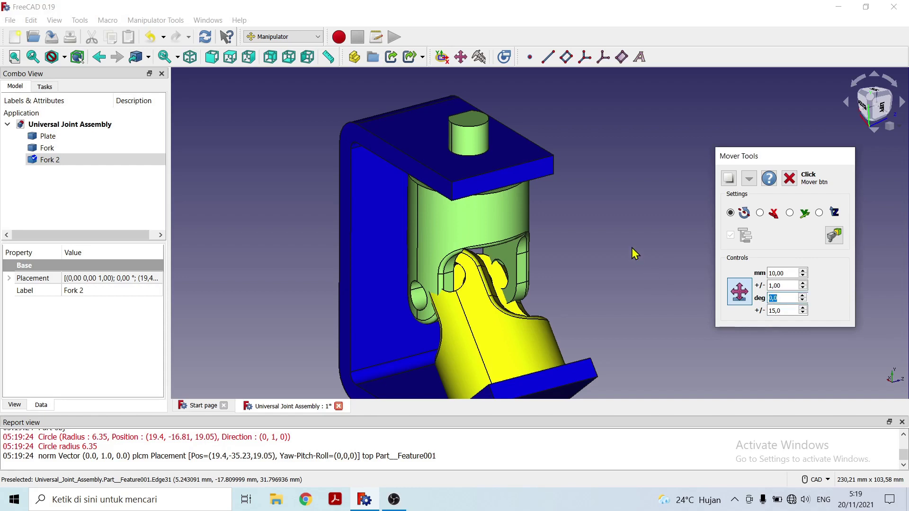
pyautogui.write('45')
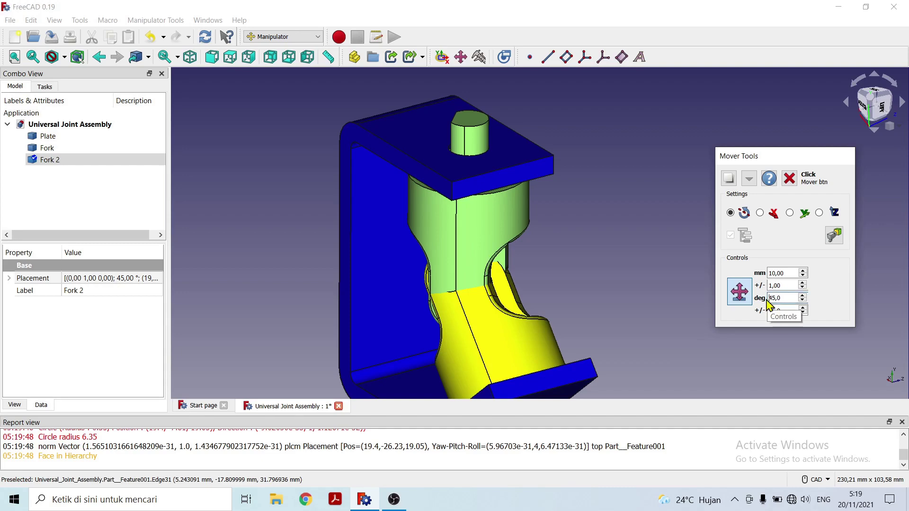
pyautogui.write('-')
# Set Fork 2's travel along its shaft axis to 12 mm and close the Mover tools and the report view
pyautogui.moveTo(599, 237); pyautogui.dragTo(638, 205, button='middle')
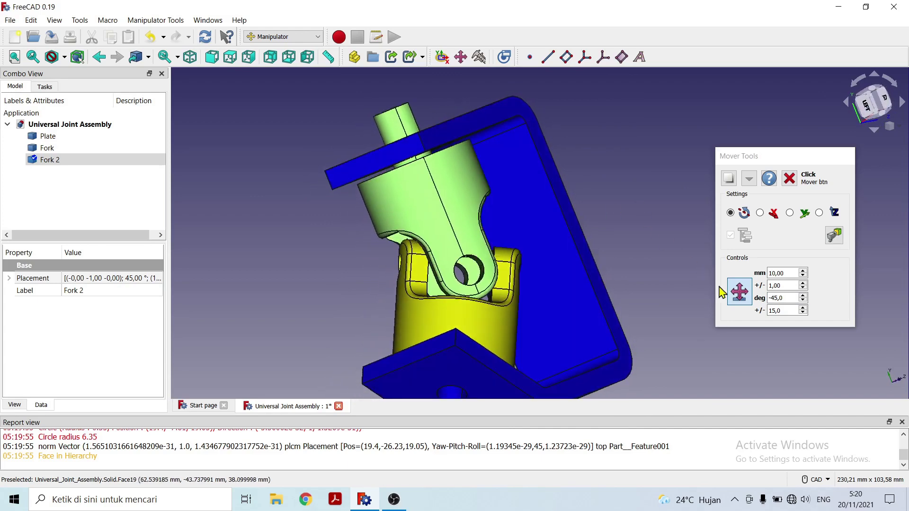
pyautogui.click(767, 274)
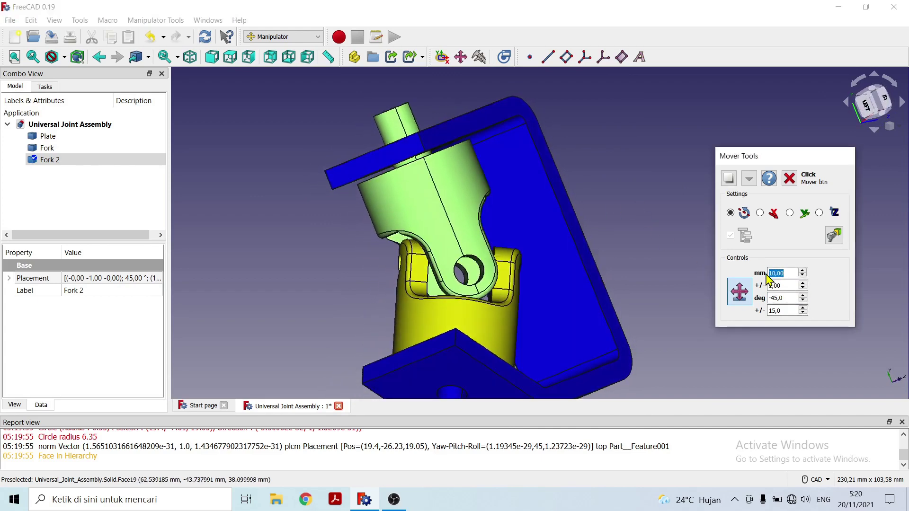
pyautogui.write('12')
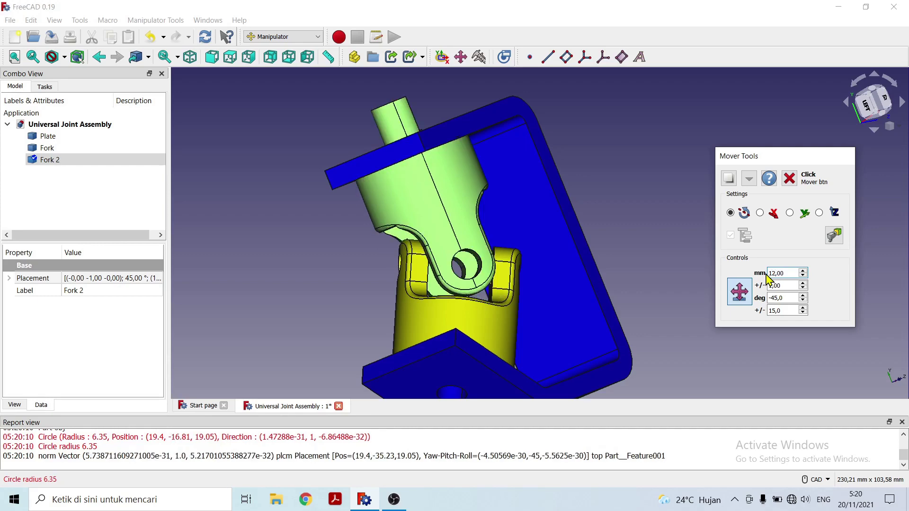
pyautogui.moveTo(593, 227); pyautogui.dragTo(599, 208, button='middle')
pyautogui.scroll(3, 572, 203)
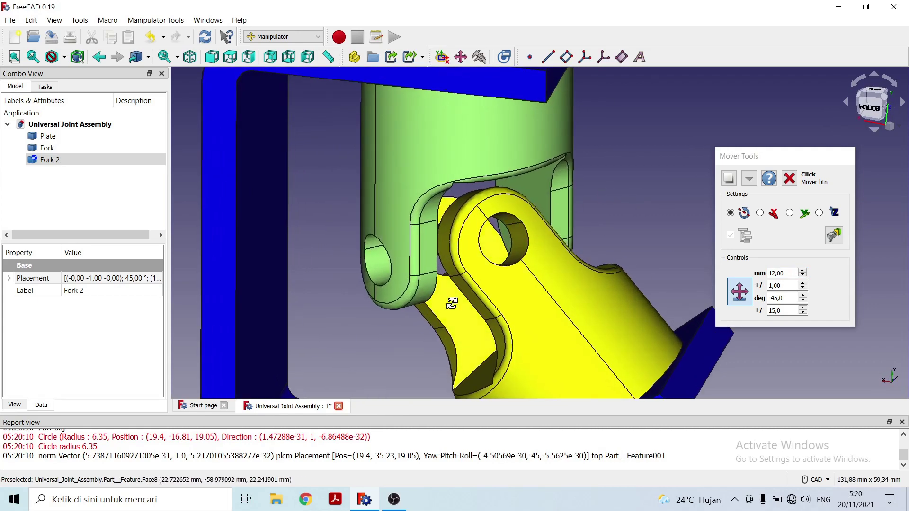
pyautogui.moveTo(453, 303); pyautogui.dragTo(435, 256, button='middle')
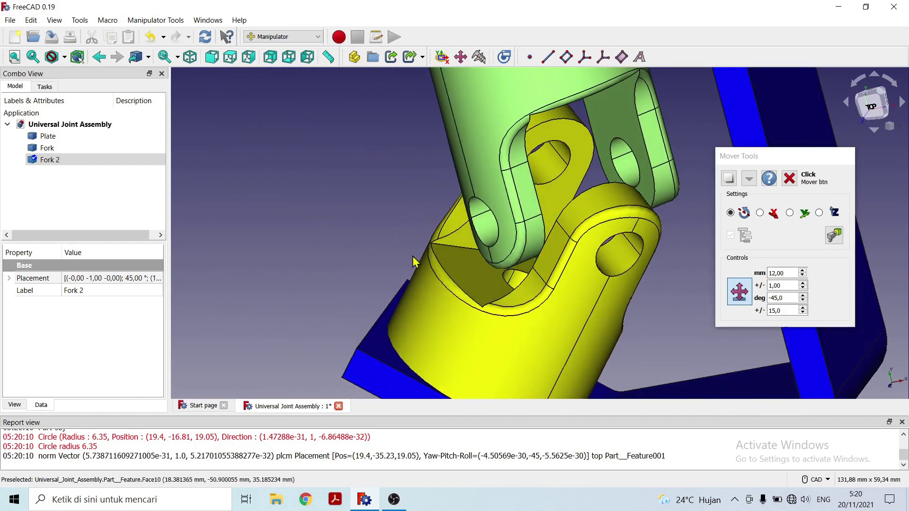
pyautogui.moveTo(564, 270); pyautogui.dragTo(820, 300, button='middle')
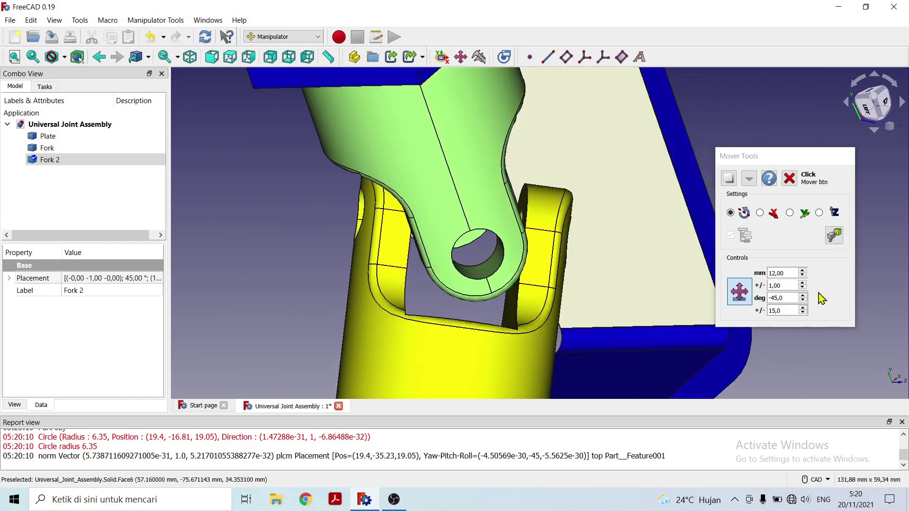
pyautogui.click(789, 179)
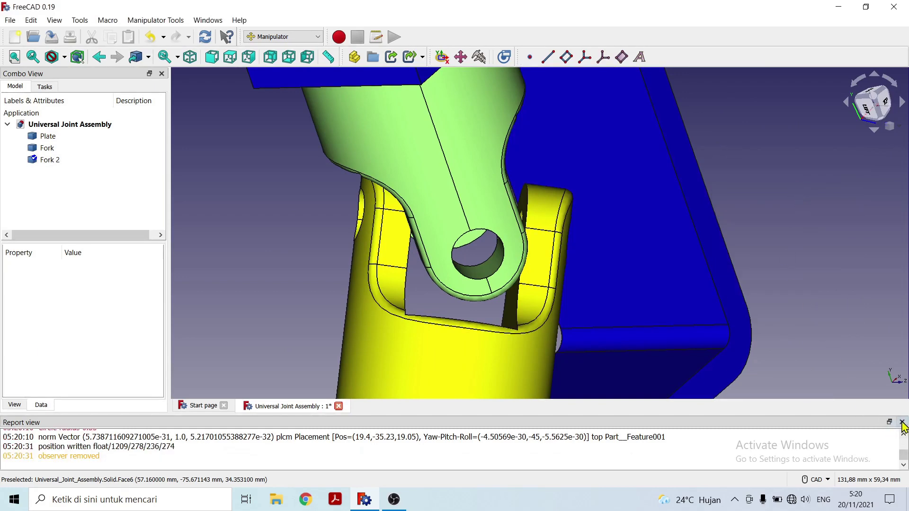
pyautogui.click(903, 423)
# Open the Pin document from the Universal Joint folder
pyautogui.scroll(-6, 720, 280)
pyautogui.moveTo(700, 321); pyautogui.dragTo(598, 331, button='middle')
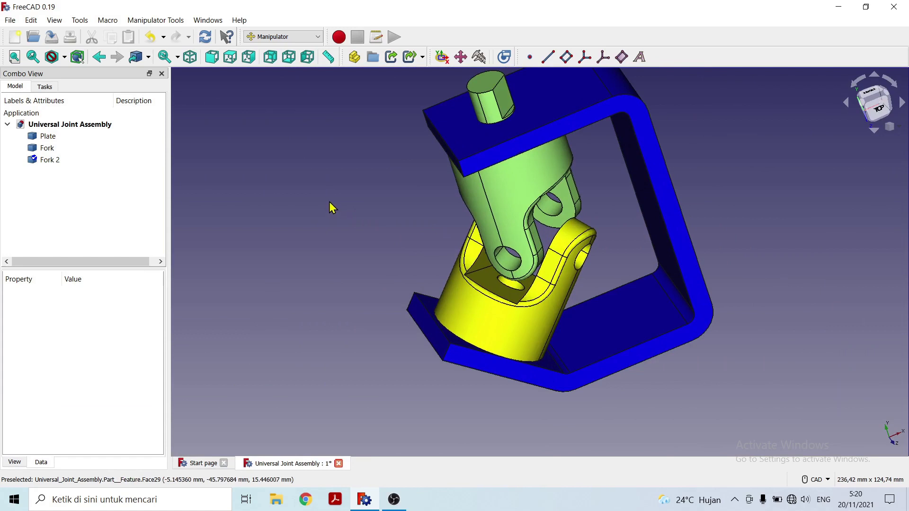
pyautogui.click(10, 21)
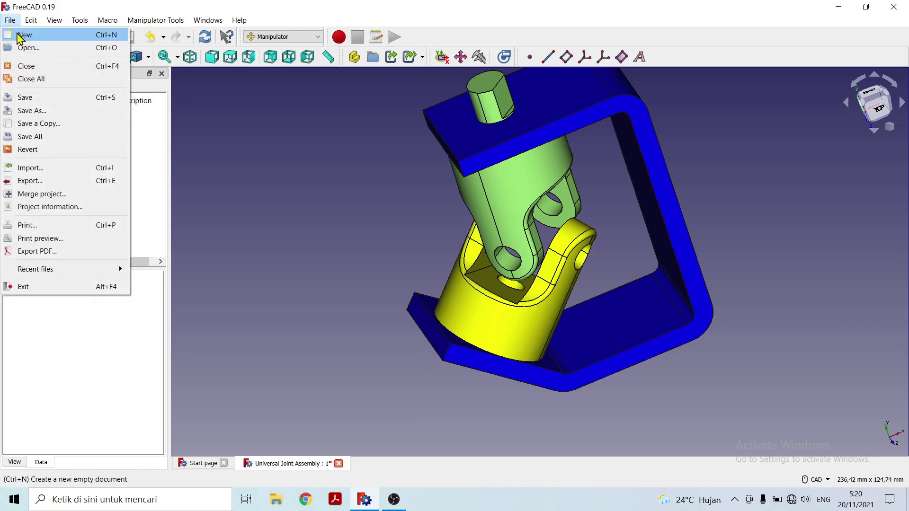
pyautogui.click(32, 49)
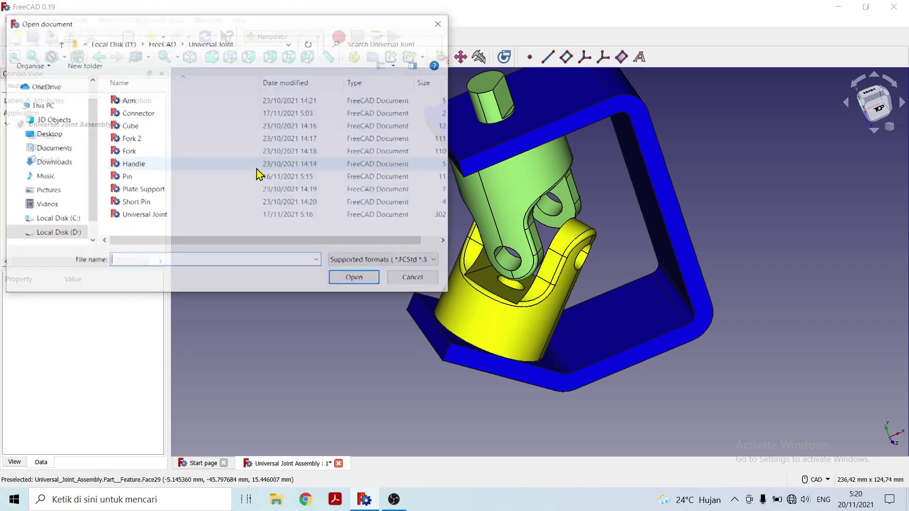
pyautogui.click(126, 177)
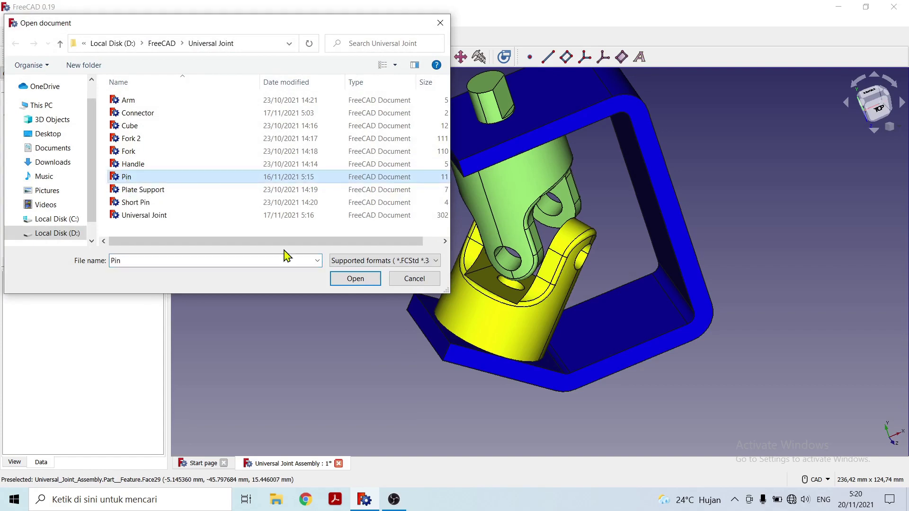
pyautogui.click(359, 282)
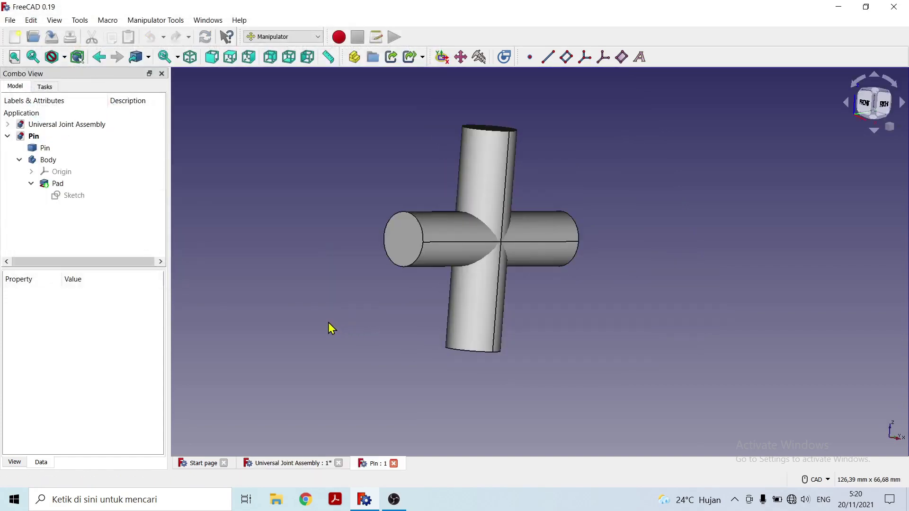
# Move both the Pin and Body objects from the Pin document into the Universal Joint Assembly document
pyautogui.moveTo(612, 229); pyautogui.dragTo(445, 176, button='middle')
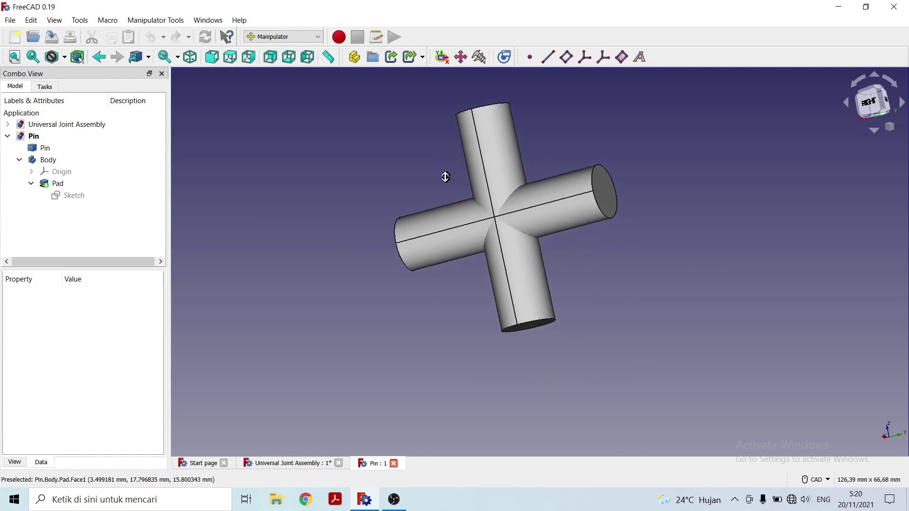
pyautogui.moveTo(432, 229); pyautogui.dragTo(494, 330, button='middle')
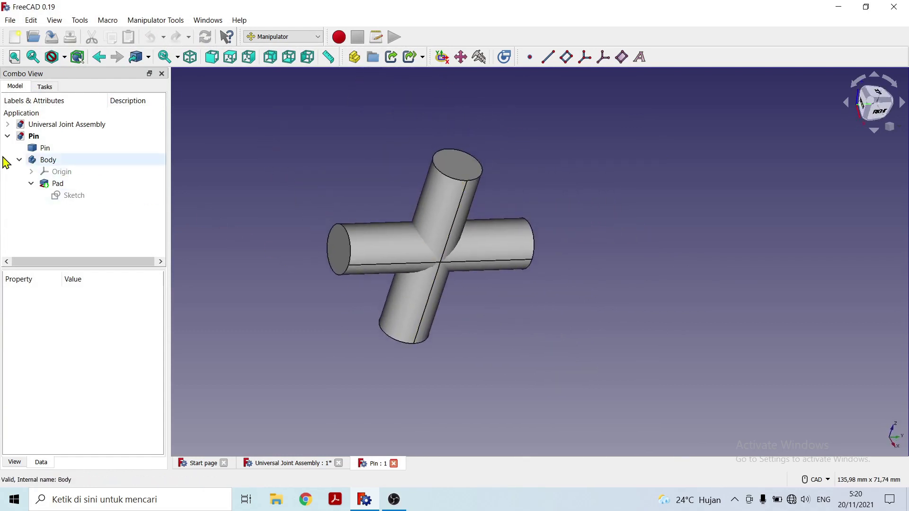
pyautogui.click(8, 137)
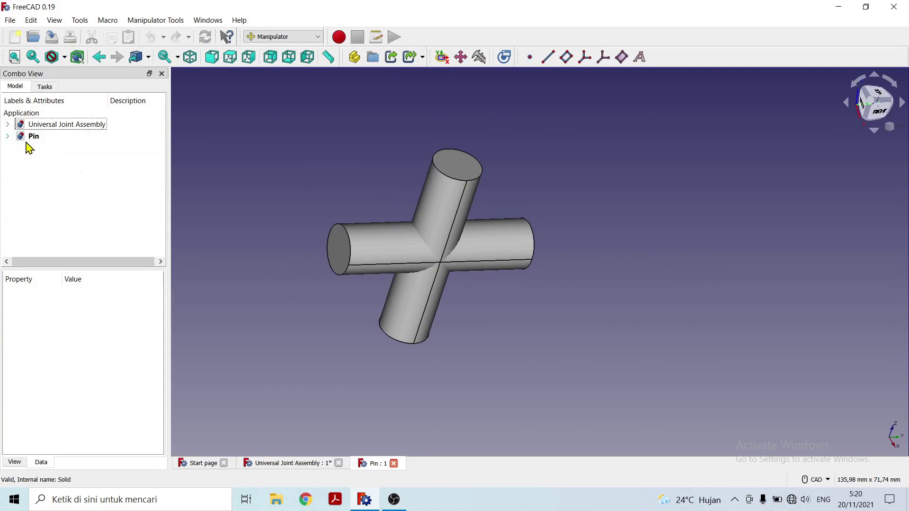
pyautogui.click(7, 137)
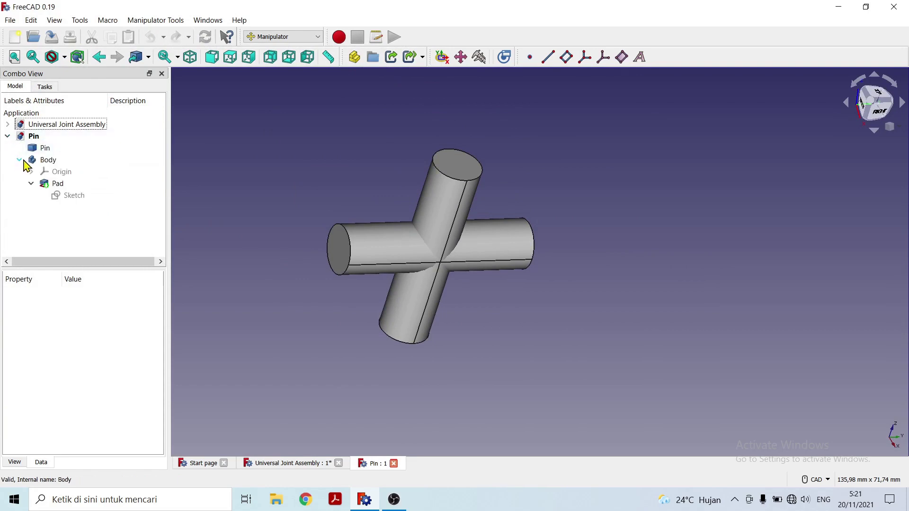
pyautogui.click(19, 160)
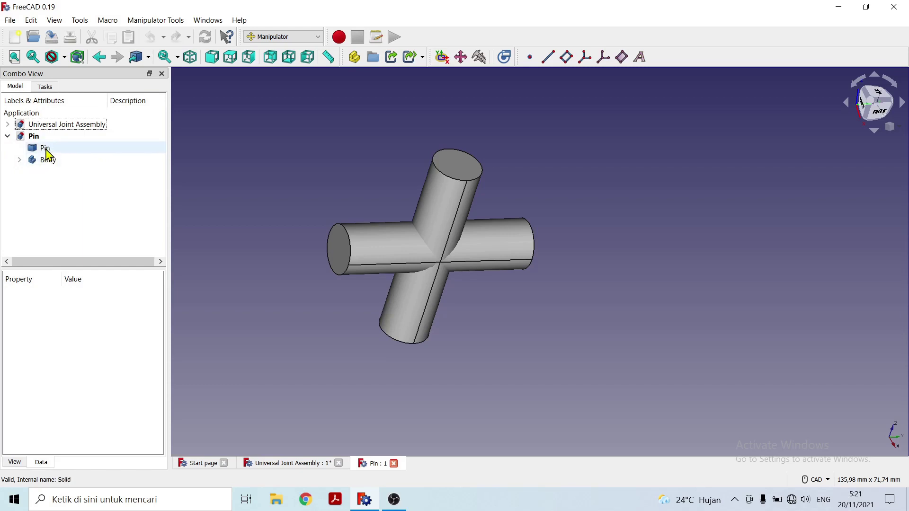
pyautogui.moveTo(48, 150); pyautogui.dragTo(65, 132)
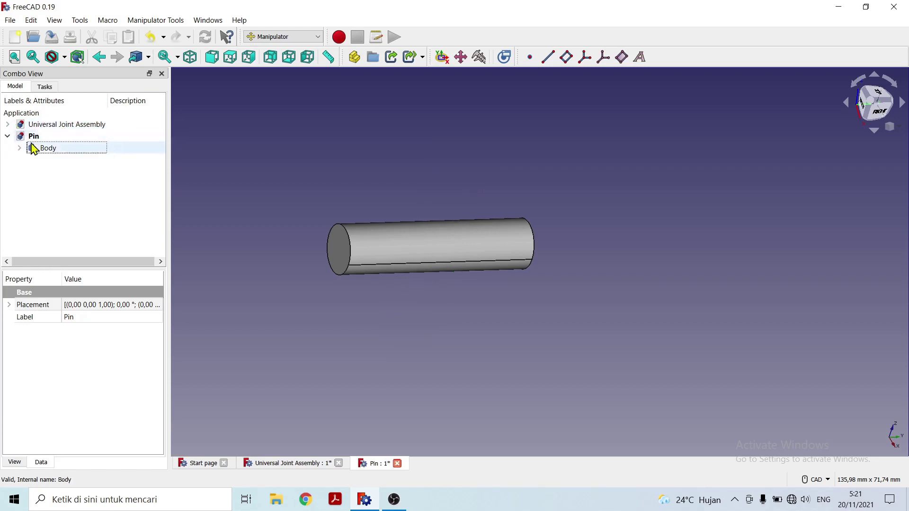
pyautogui.moveTo(41, 152); pyautogui.dragTo(55, 125)
pyautogui.click(7, 124)
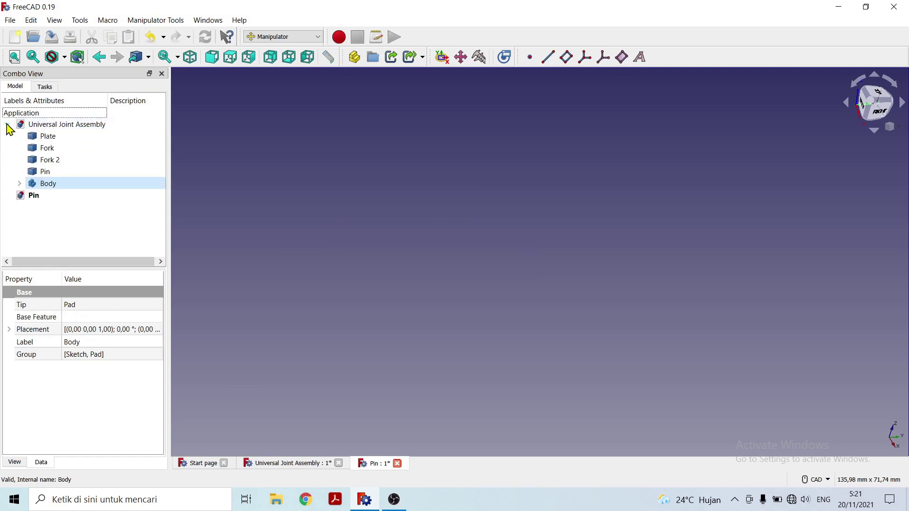
# Close the Pin document, discarding its unsaved changes
pyautogui.click(52, 173)
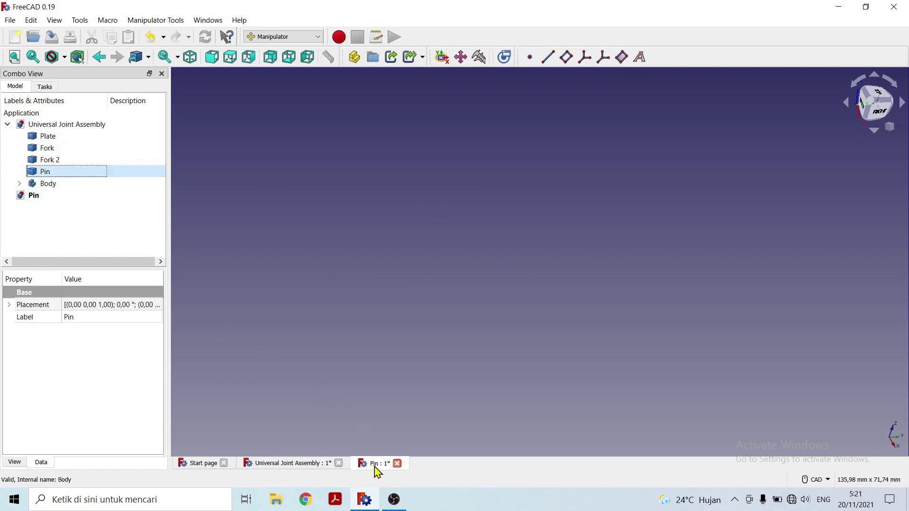
pyautogui.click(398, 465)
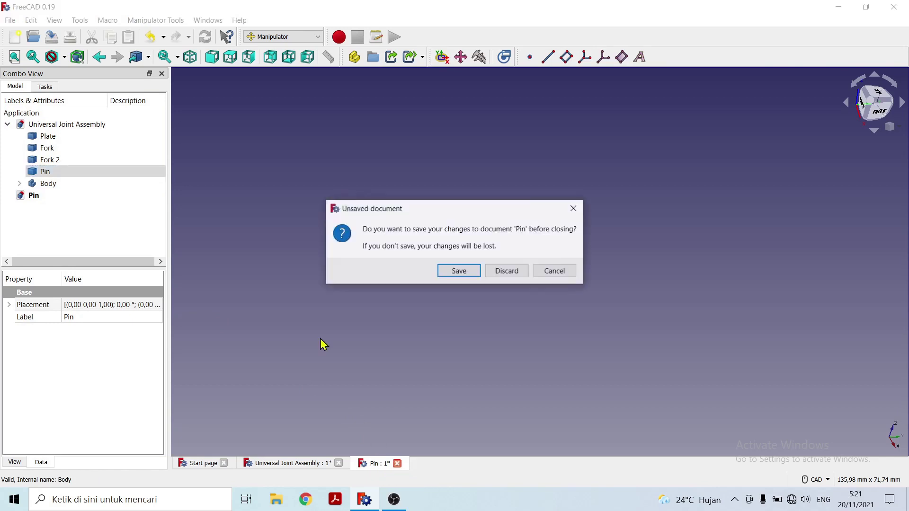
pyautogui.click(506, 270)
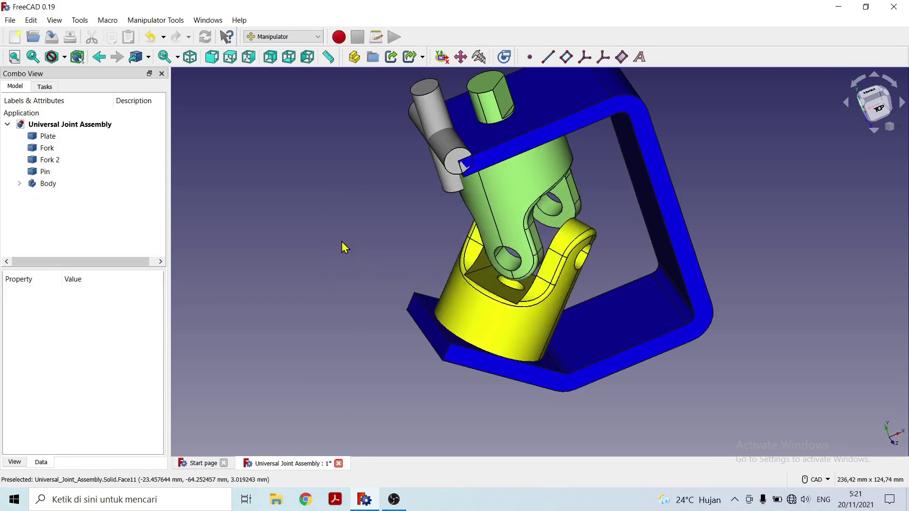
# Fuse the Pin and Body objects into one cross-shaped solid using the Part workbench's Union operation
pyautogui.moveTo(342, 240); pyautogui.dragTo(470, 229, button='middle')
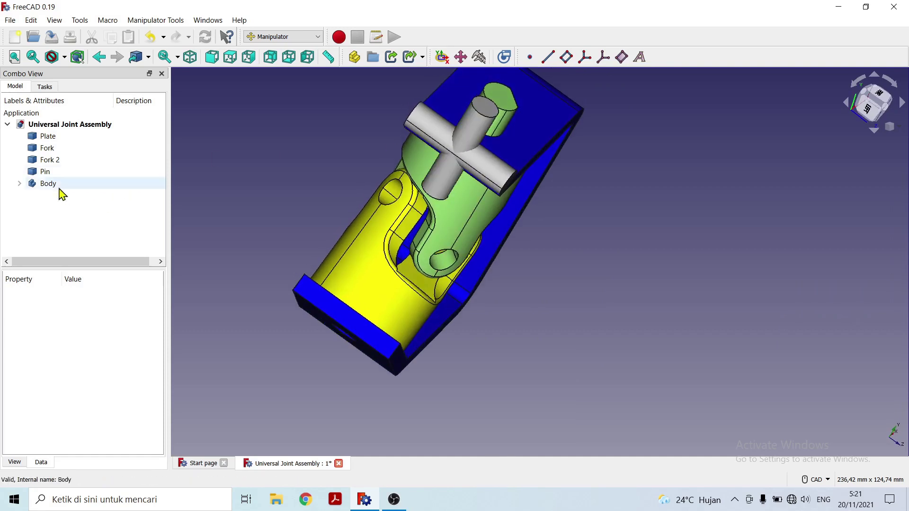
pyautogui.click(48, 172)
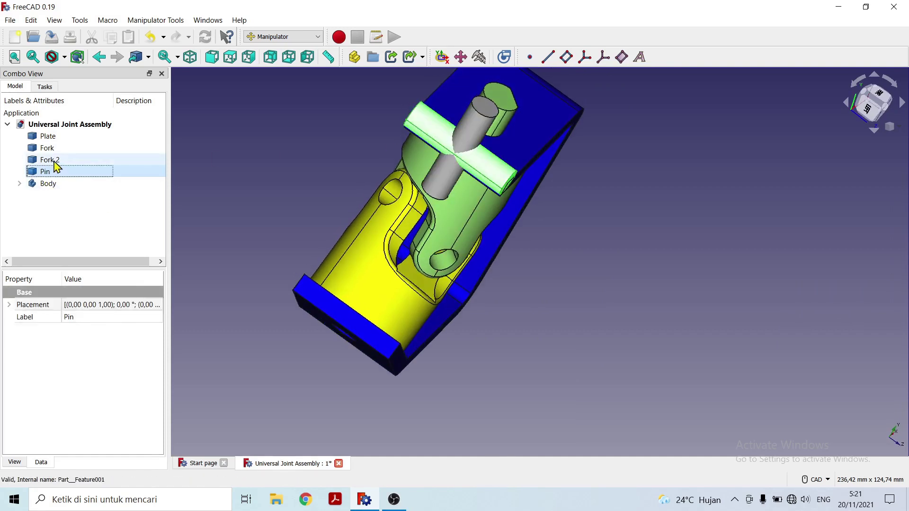
pyautogui.click(252, 170)
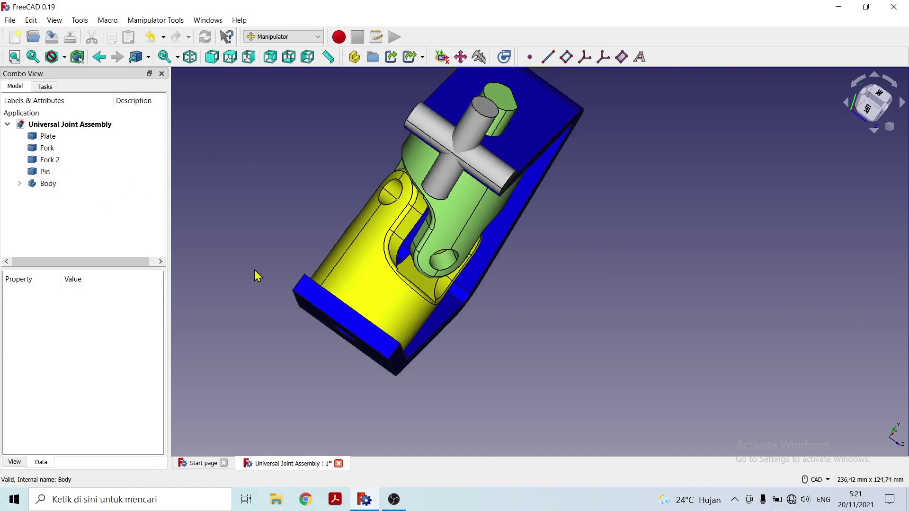
pyautogui.moveTo(583, 243); pyautogui.dragTo(548, 233, button='middle')
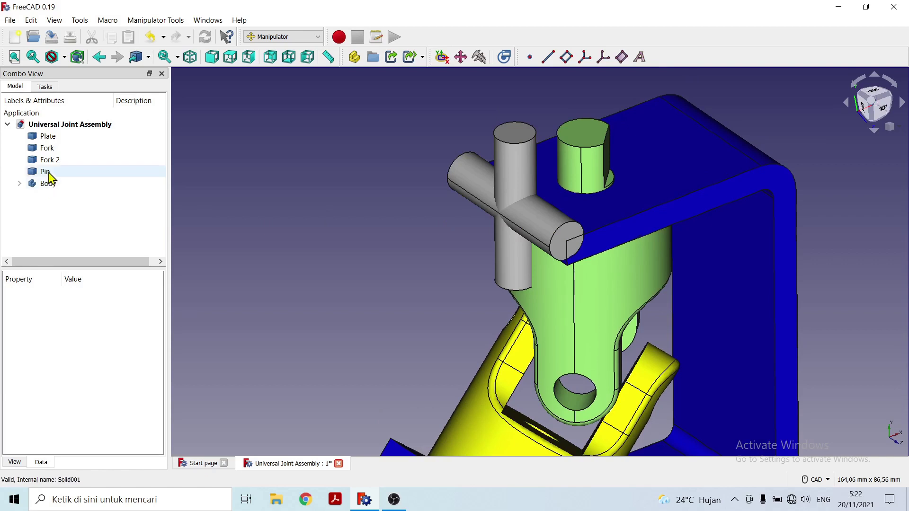
pyautogui.click(47, 172)
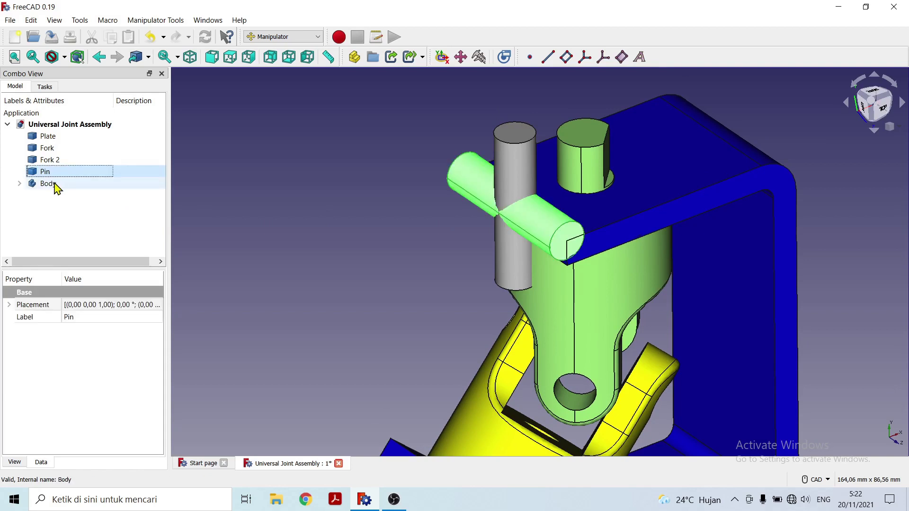
pyautogui.click(48, 184)
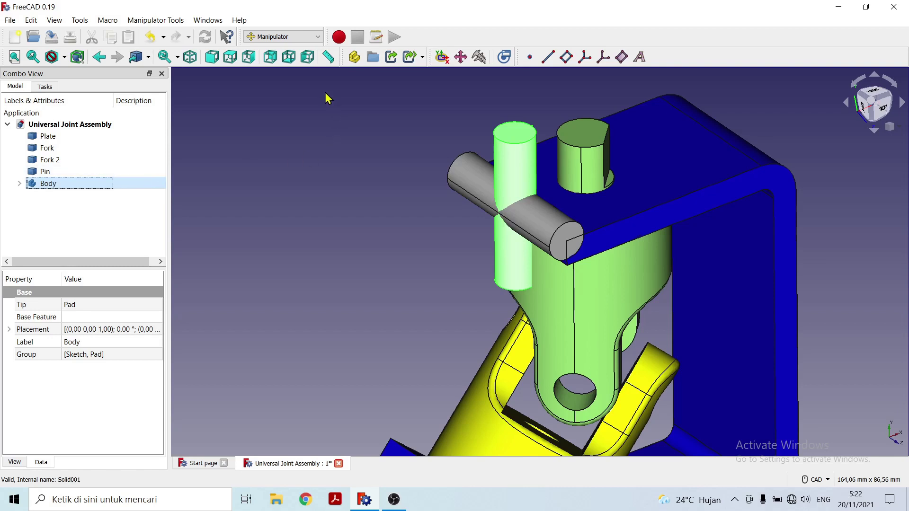
pyautogui.click(318, 37)
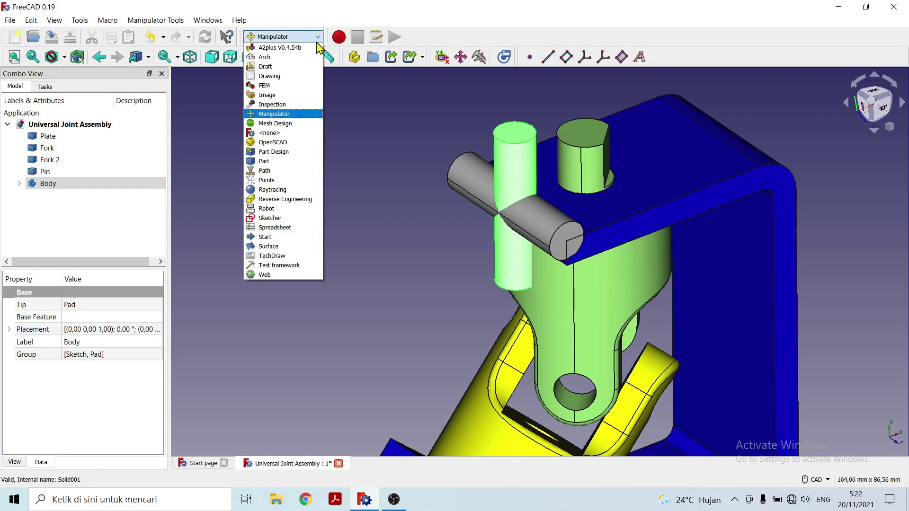
pyautogui.click(298, 162)
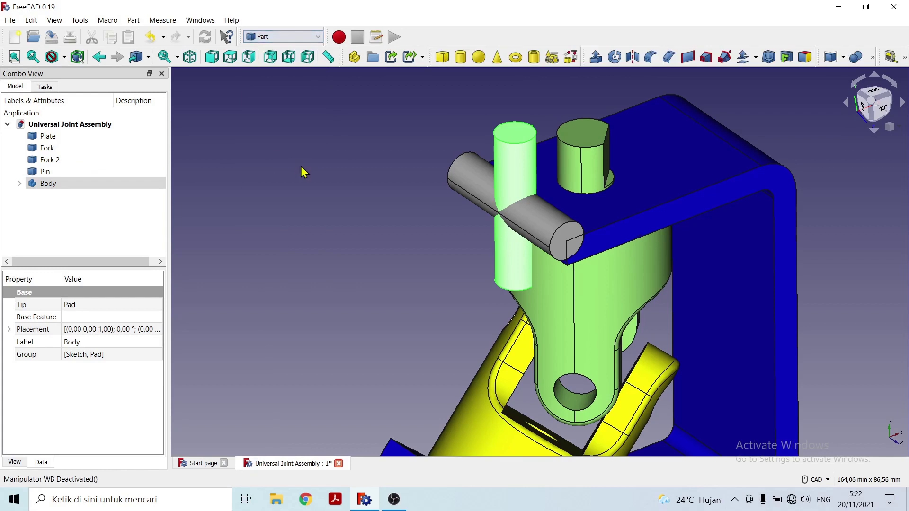
pyautogui.click(45, 172)
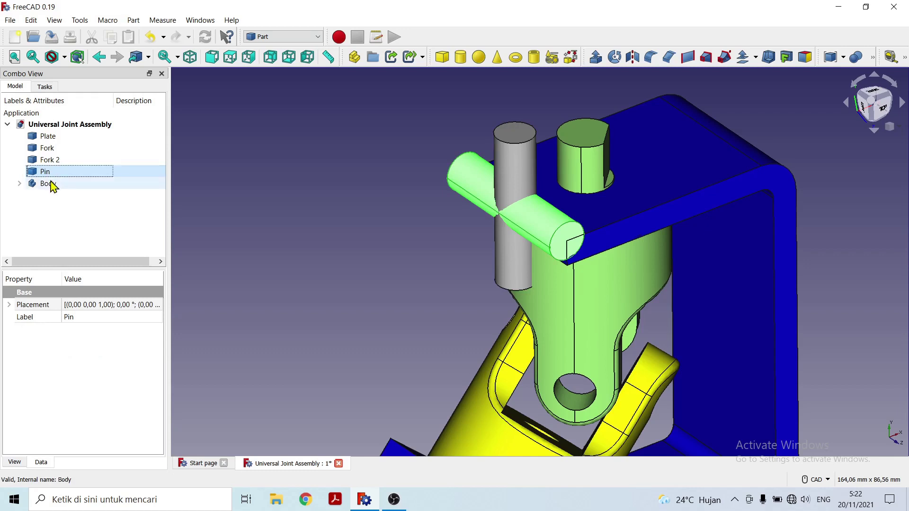
pyautogui.keyDown('ctrl'); pyautogui.click(52, 184); pyautogui.keyUp('ctrl')
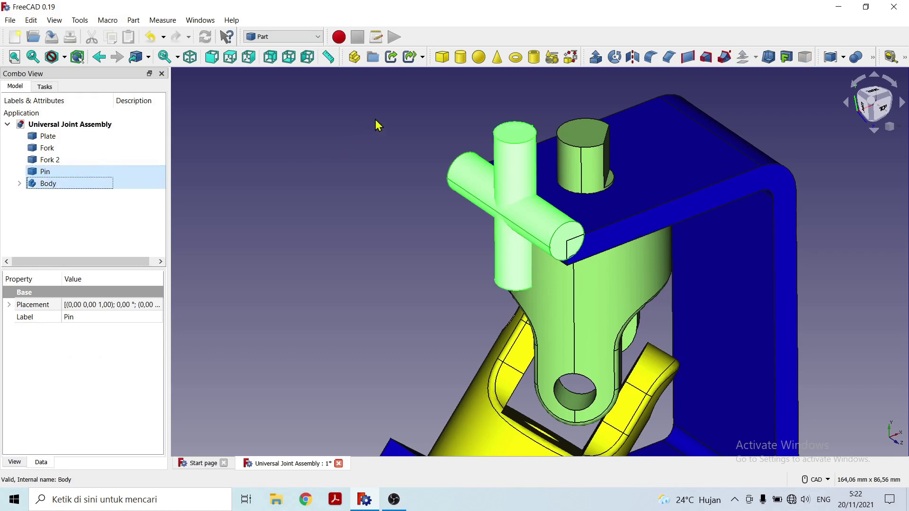
pyautogui.click(873, 57)
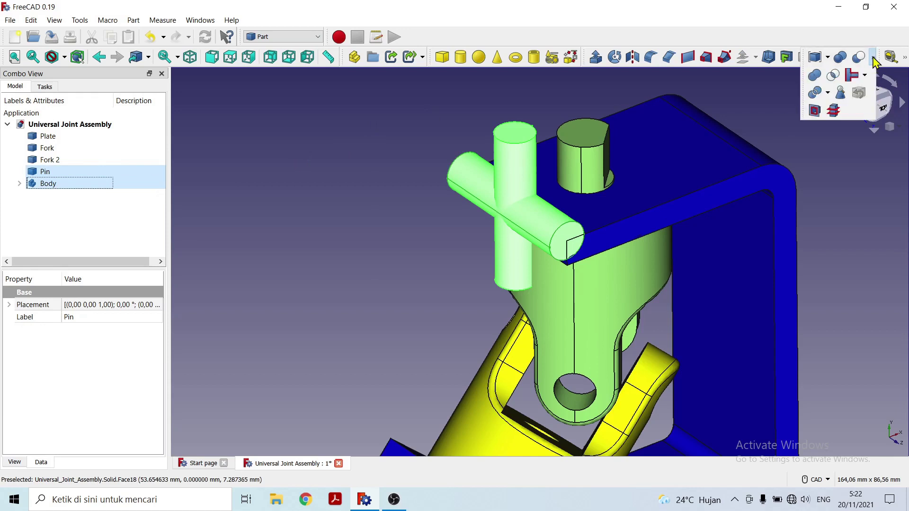
pyautogui.click(819, 78)
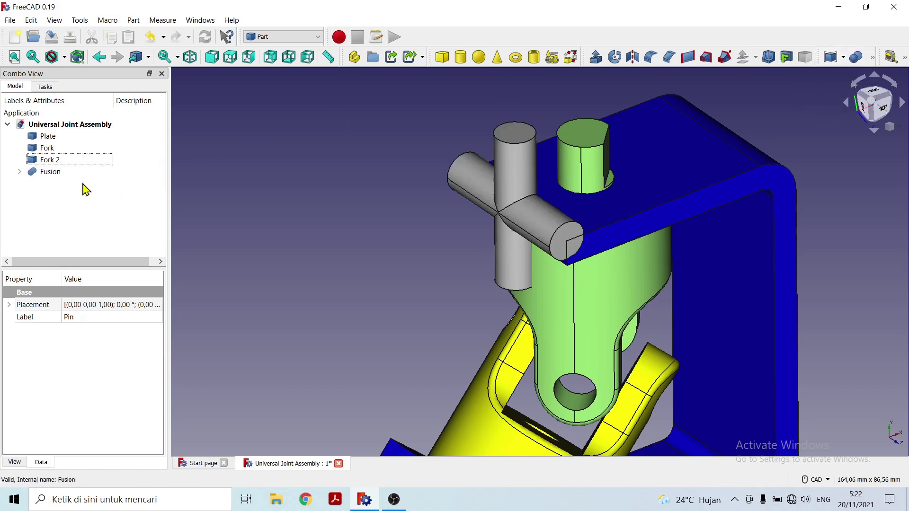
pyautogui.click(54, 175)
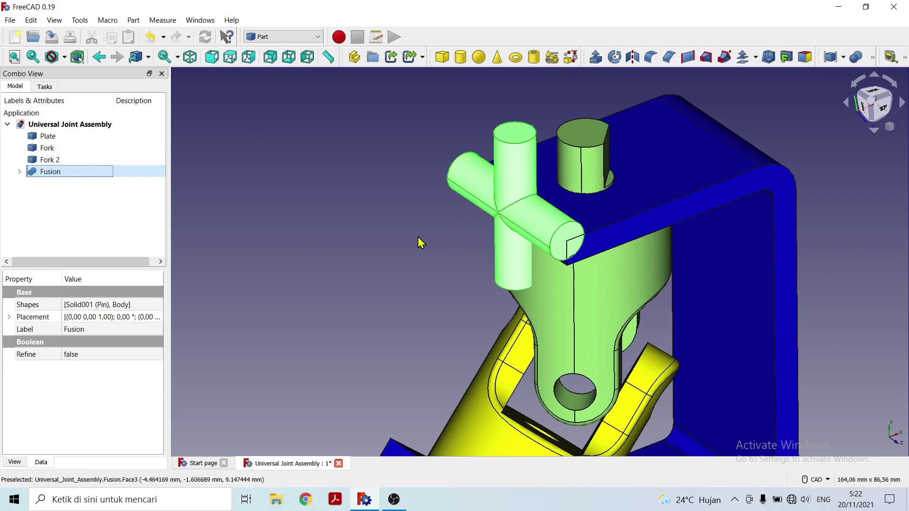
pyautogui.click(384, 237)
# Switch to the Manipulator workbench, open the Align tools, and close the report view
pyautogui.moveTo(399, 281); pyautogui.dragTo(341, 253, button='middle')
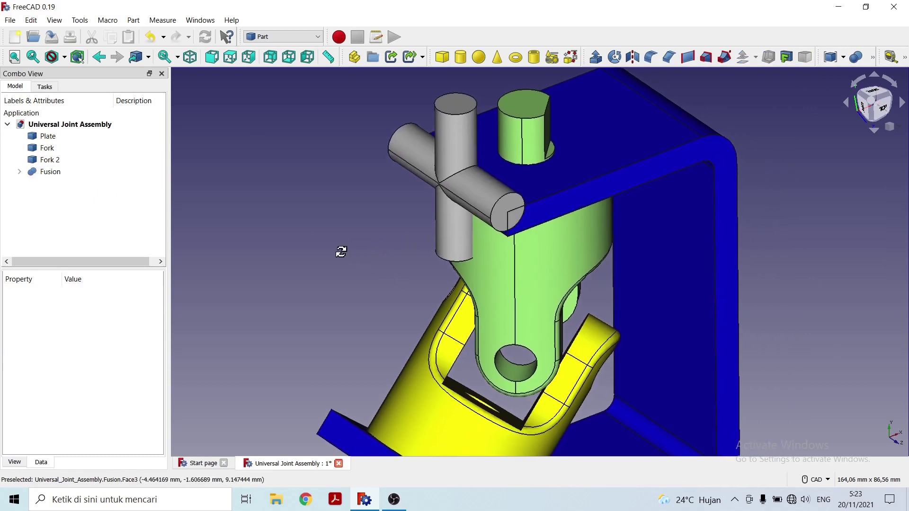
pyautogui.scroll(-1, 344, 260)
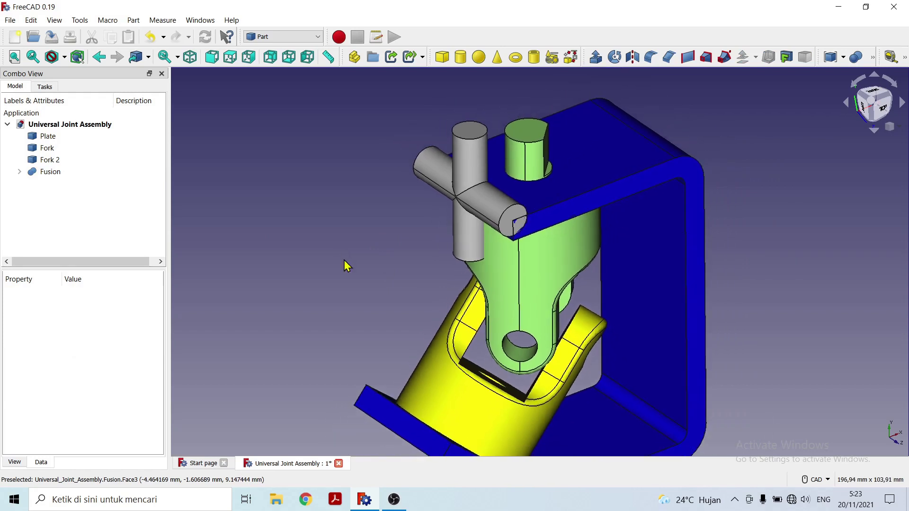
pyautogui.click(317, 37)
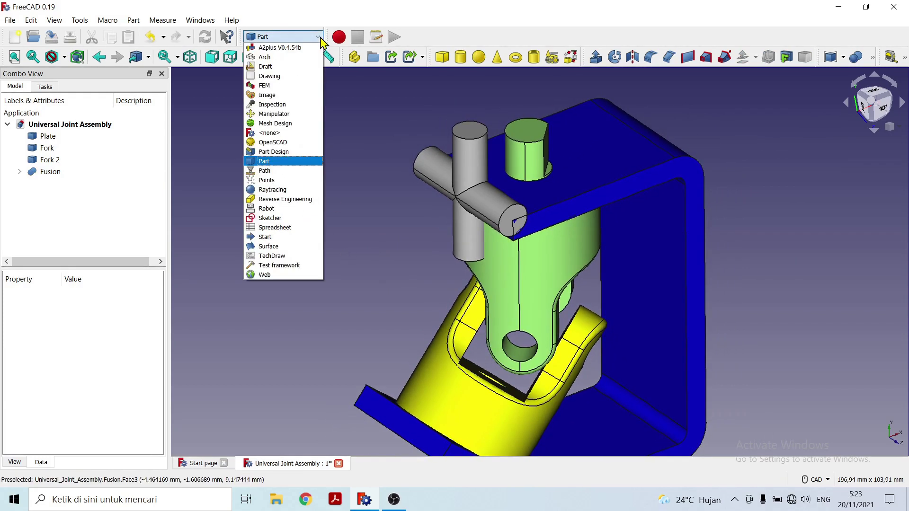
pyautogui.click(285, 118)
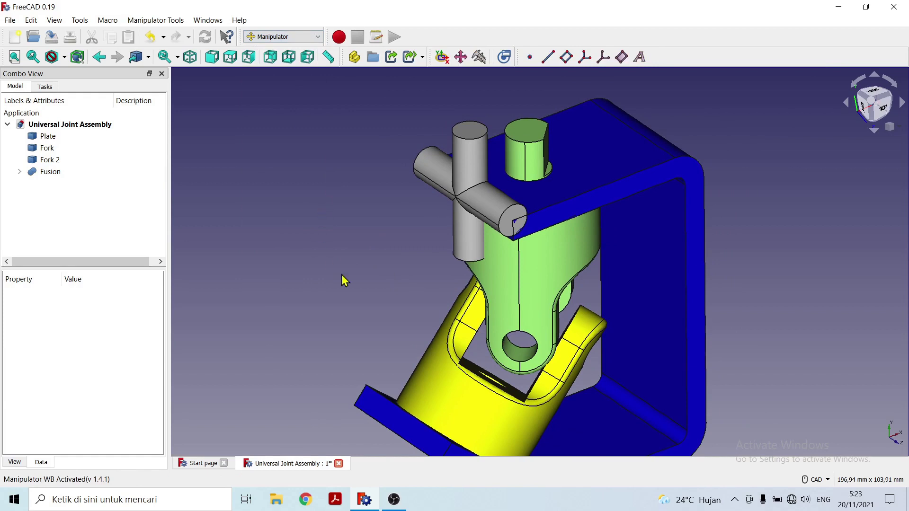
pyautogui.scroll(-2, 345, 280)
pyautogui.moveTo(284, 258); pyautogui.dragTo(488, 277, button='middle')
pyautogui.scroll(1, 488, 277)
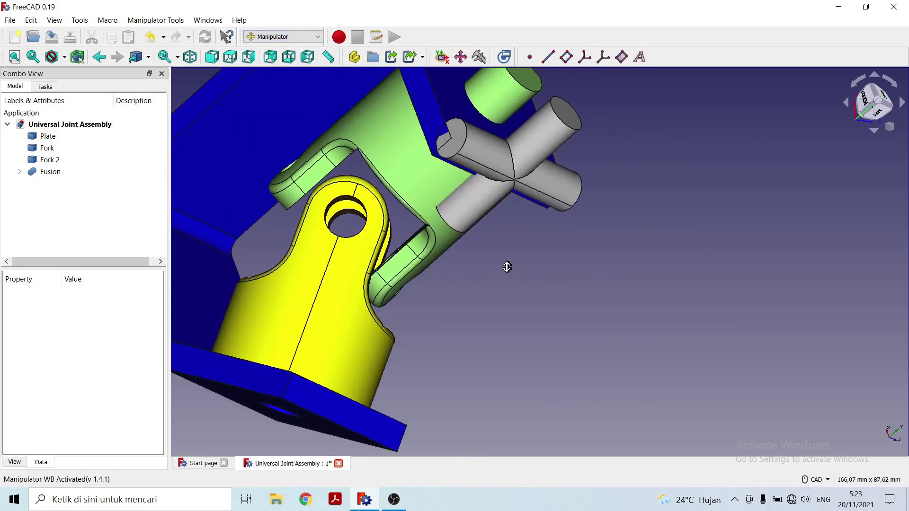
pyautogui.scroll(1, 554, 308)
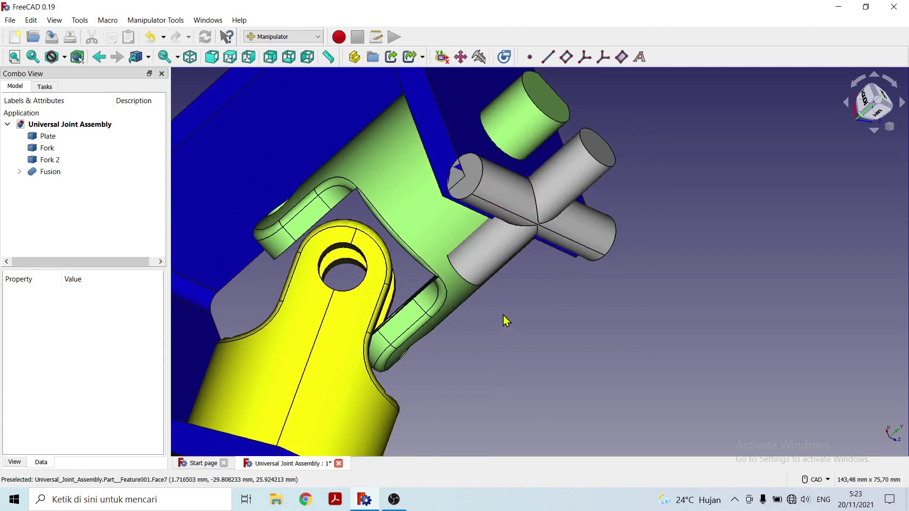
pyautogui.moveTo(505, 318); pyautogui.dragTo(506, 340, button='middle')
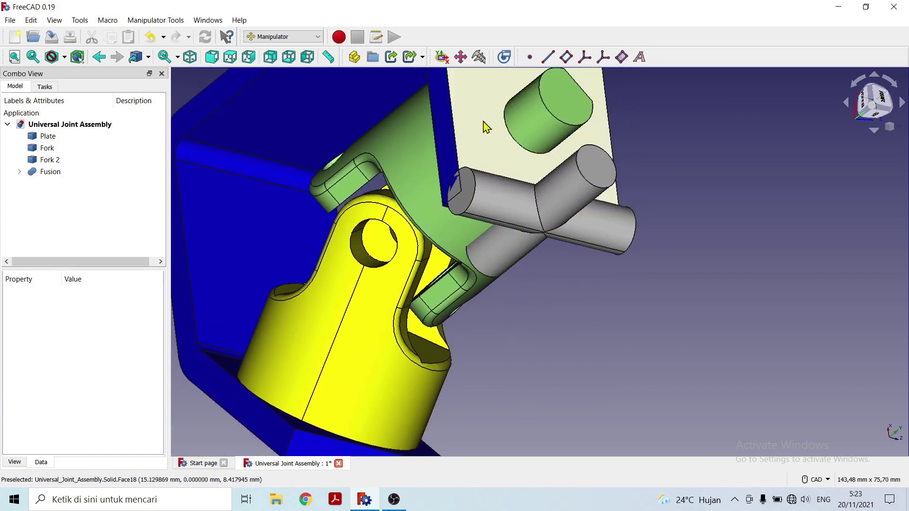
pyautogui.click(443, 58)
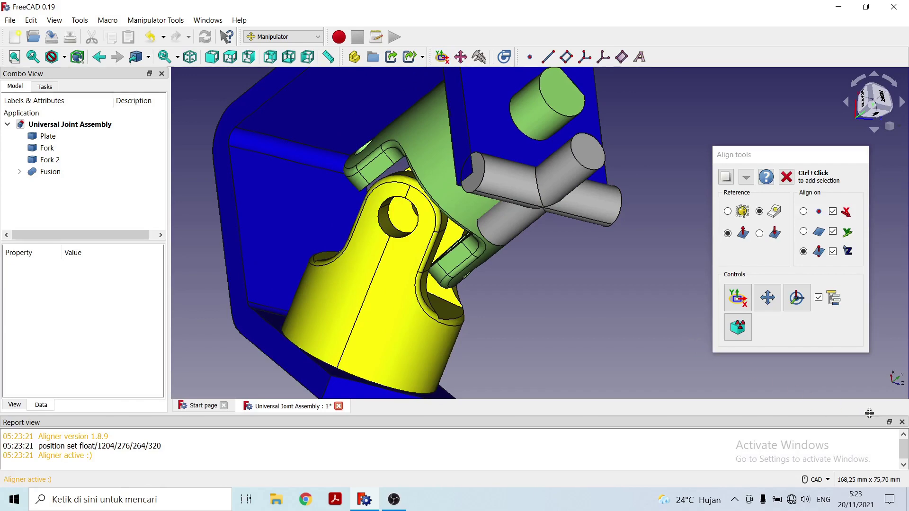
pyautogui.click(902, 425)
# Try to align the end circle of the fused cross pin with the hole edge of the yellow Fork
pyautogui.scroll(3, 616, 339)
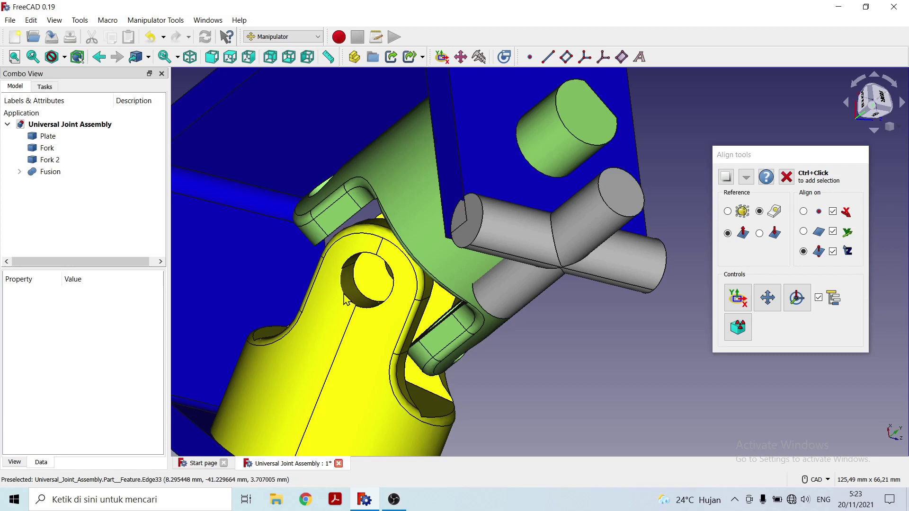
pyautogui.click(346, 300)
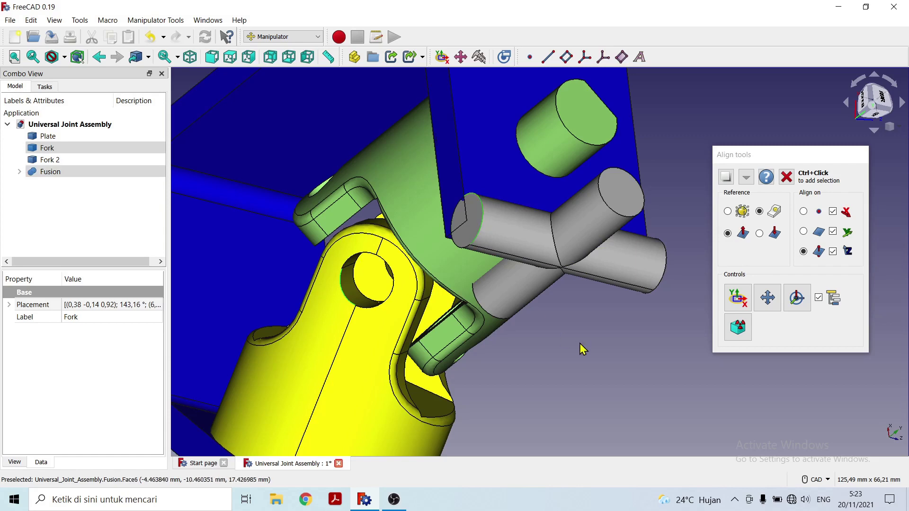
pyautogui.click(738, 298)
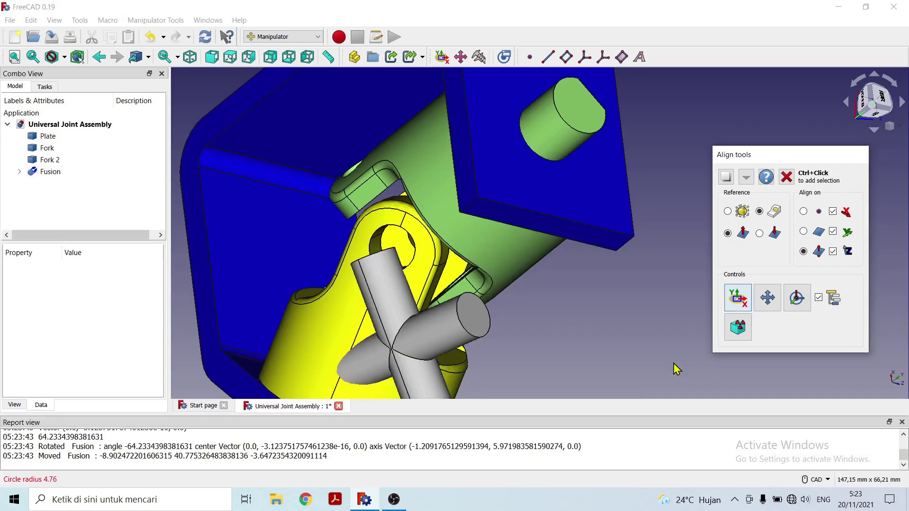
pyautogui.moveTo(565, 355); pyautogui.dragTo(453, 237, button='middle')
pyautogui.scroll(-2, 568, 286)
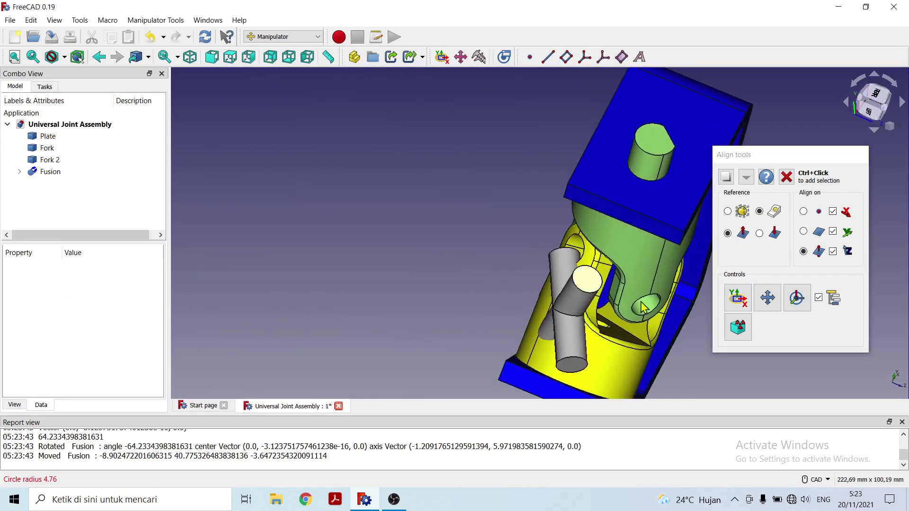
# Close the report view and undo the last alignment of the fused cross pin
pyautogui.click(903, 422)
pyautogui.moveTo(763, 399); pyautogui.dragTo(655, 348, button='middle')
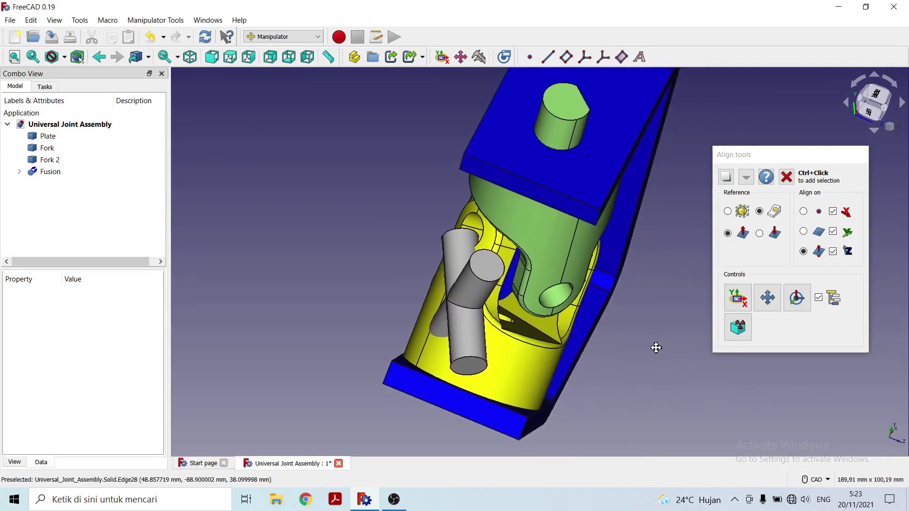
pyautogui.scroll(1, 656, 341)
pyautogui.moveTo(563, 343); pyautogui.dragTo(623, 340, button='middle')
pyautogui.scroll(-2, 601, 339)
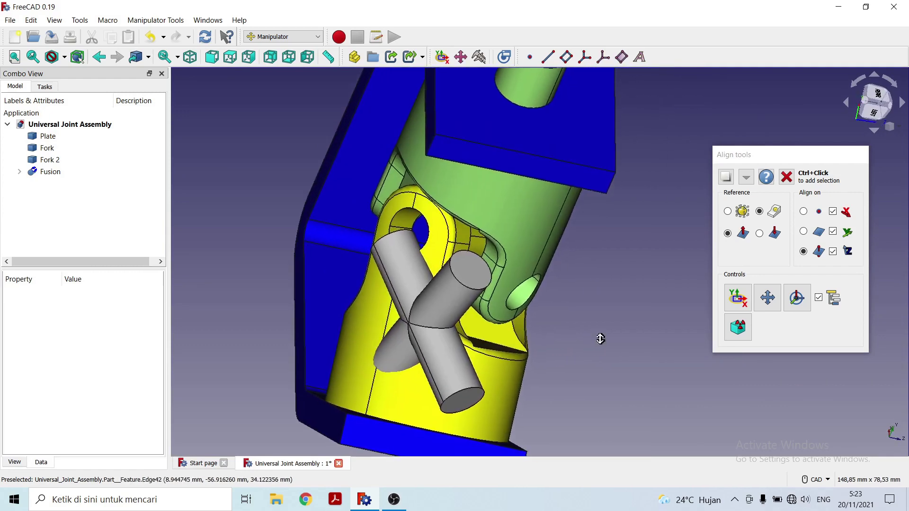
pyautogui.hotkey('ctrl', 'z')
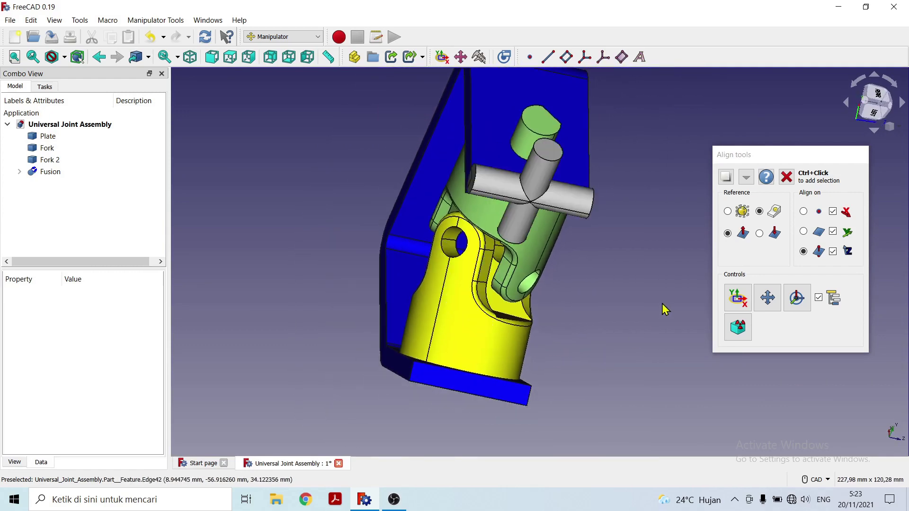
pyautogui.moveTo(635, 311)
pyautogui.mouseDown(button='middle')
pyautogui.moveTo(645, 291)
pyautogui.moveTo(660, 289)
pyautogui.moveTo(637, 300)
pyautogui.mouseUp(button='middle')
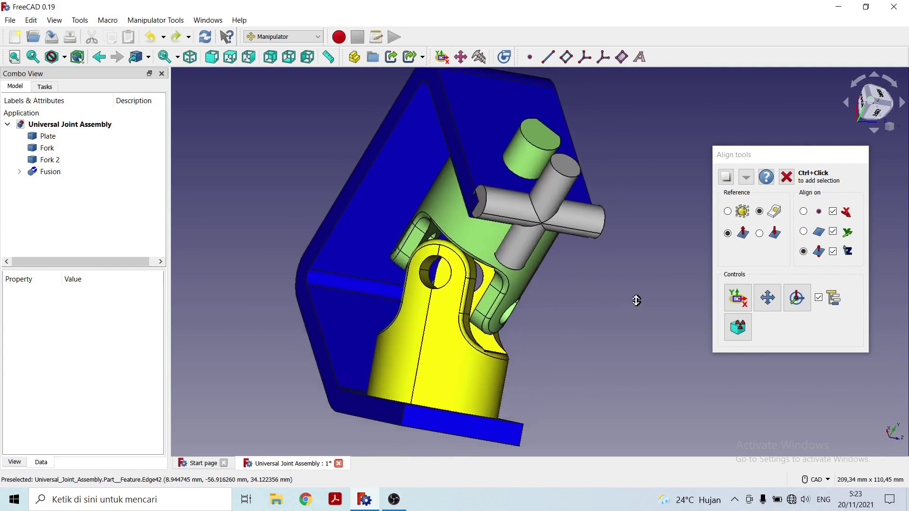
# Switch the alignment reference option and align the fused cross pin's end circle with the hole edge of the yellow Fork
pyautogui.click(728, 211)
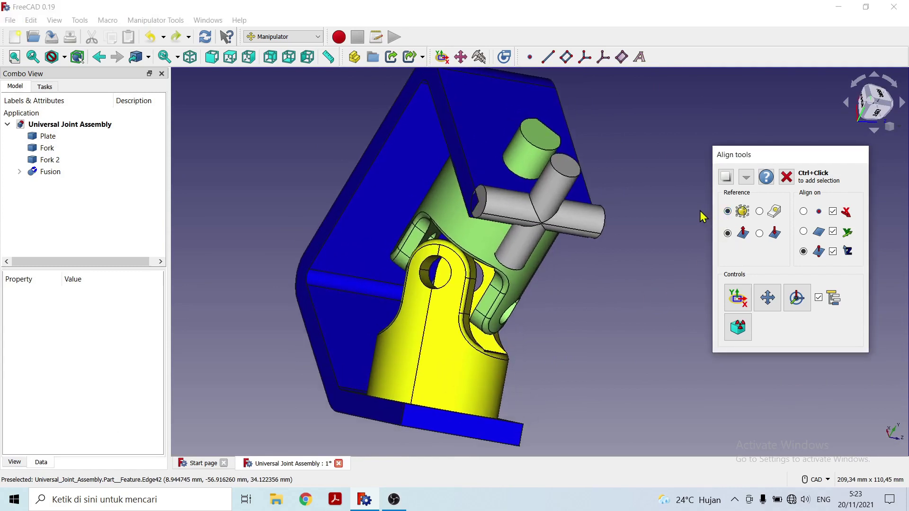
pyautogui.scroll(2, 630, 298)
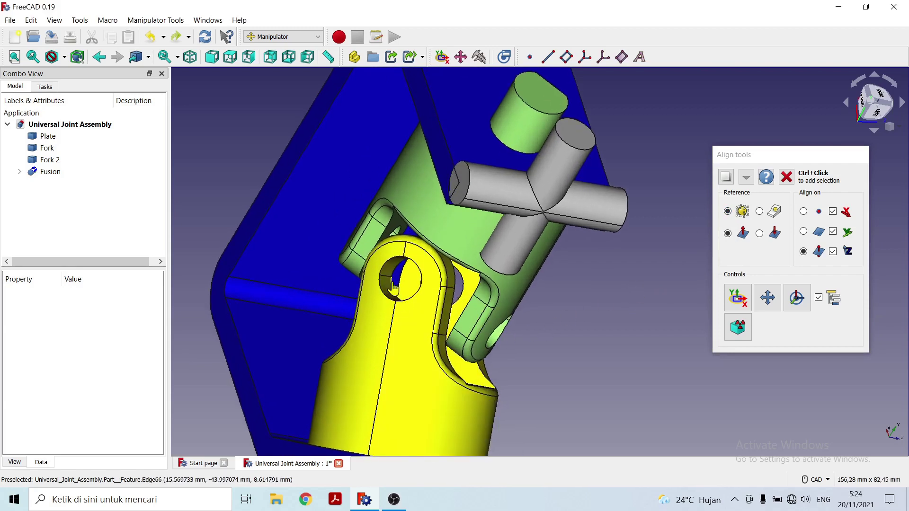
pyautogui.click(394, 286)
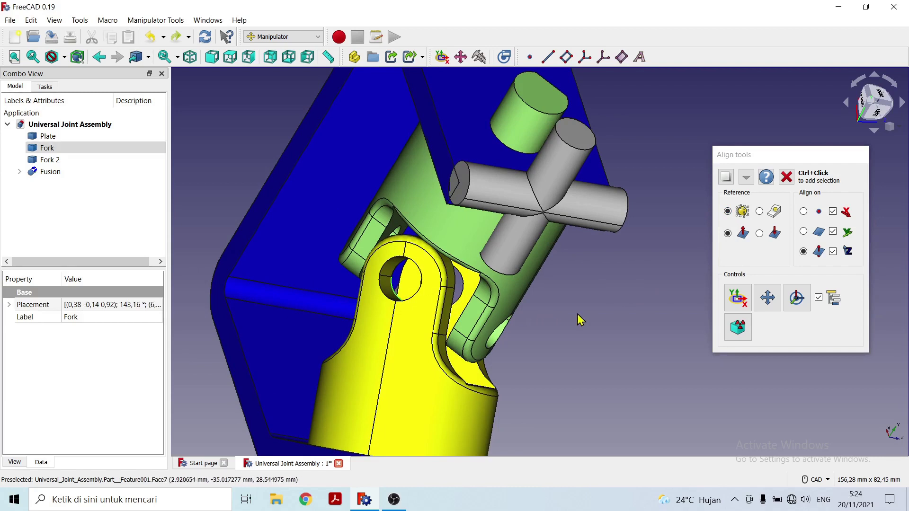
pyautogui.keyDown('ctrl'); pyautogui.click(467, 194); pyautogui.keyUp('ctrl')
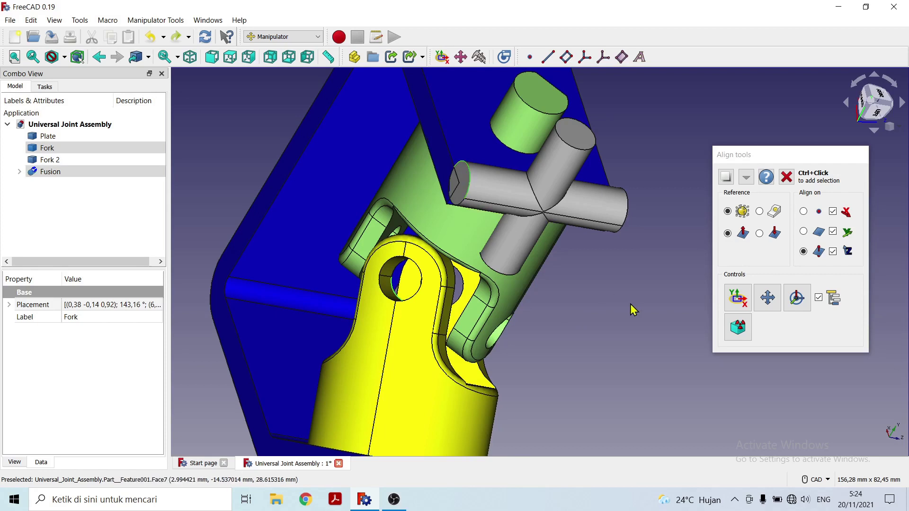
pyautogui.click(737, 297)
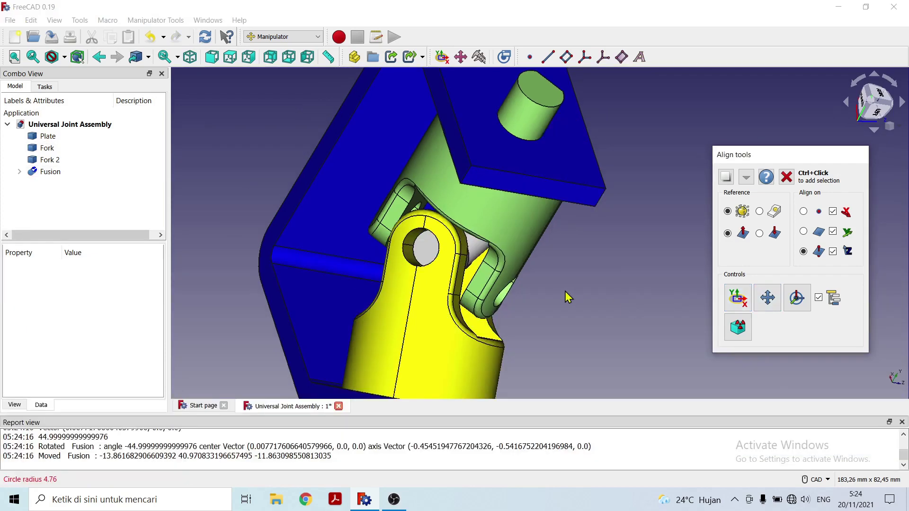
pyautogui.moveTo(564, 291); pyautogui.dragTo(262, 239, button='middle')
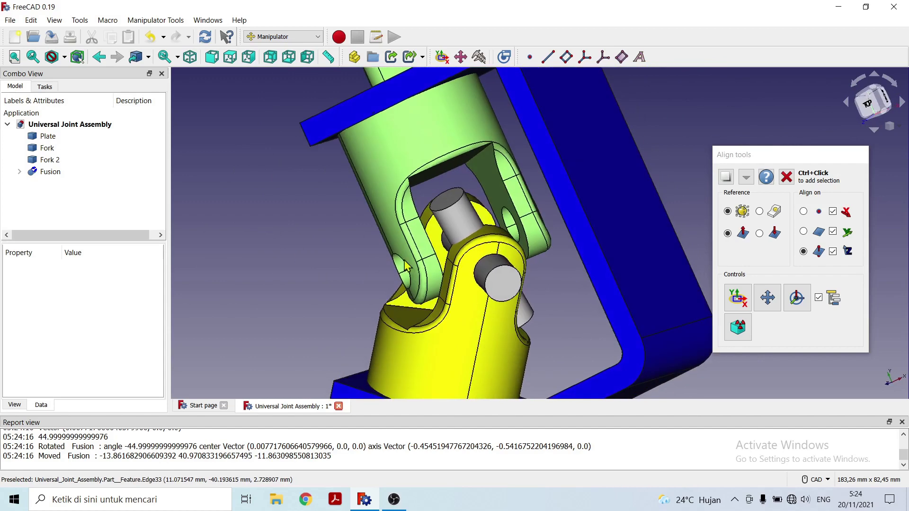
pyautogui.scroll(2, 583, 329)
pyautogui.moveTo(583, 329); pyautogui.dragTo(601, 252, button='middle')
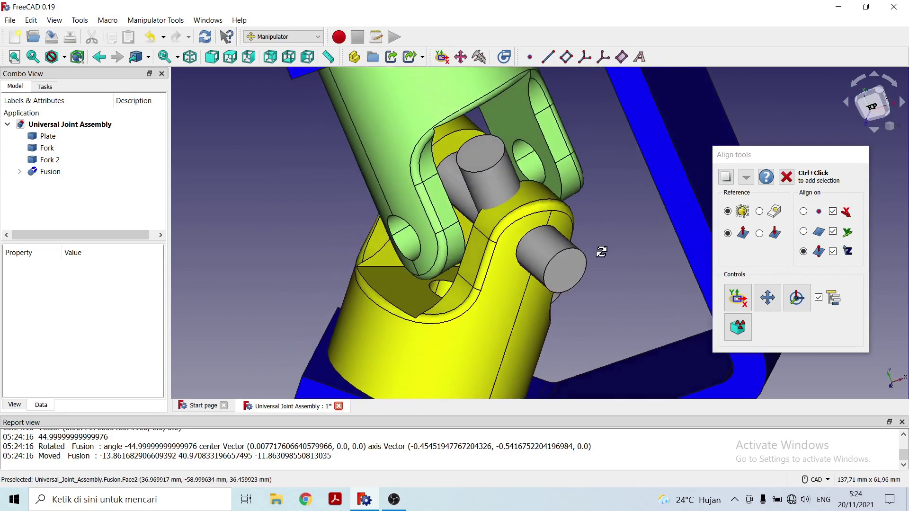
# Exit the Align tools and activate the mover in the Mover Tools, closing the report view whenever it appears
pyautogui.click(787, 177)
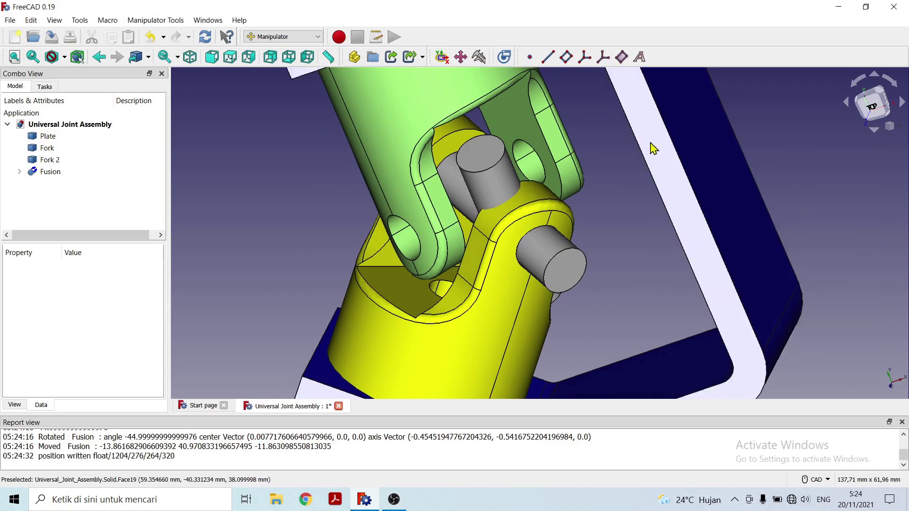
pyautogui.click(461, 57)
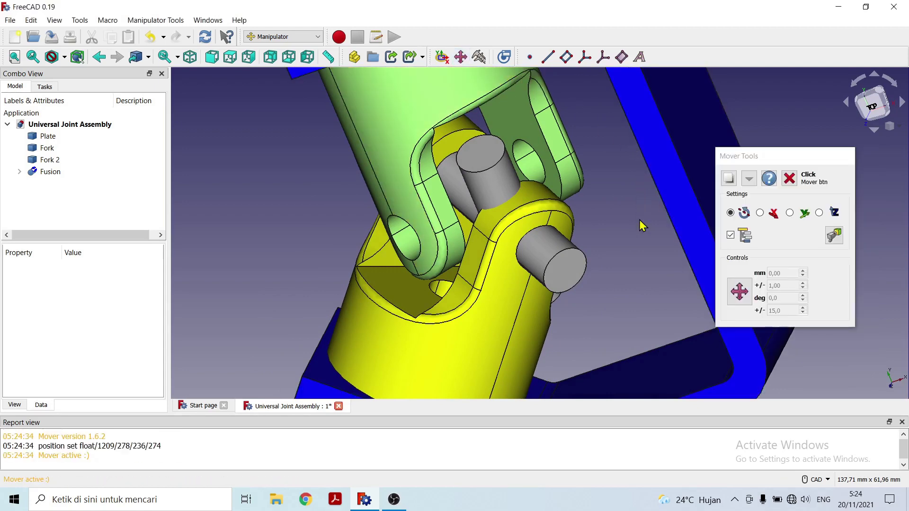
pyautogui.moveTo(629, 252); pyautogui.dragTo(560, 205, button='middle')
pyautogui.scroll(-1, 560, 205)
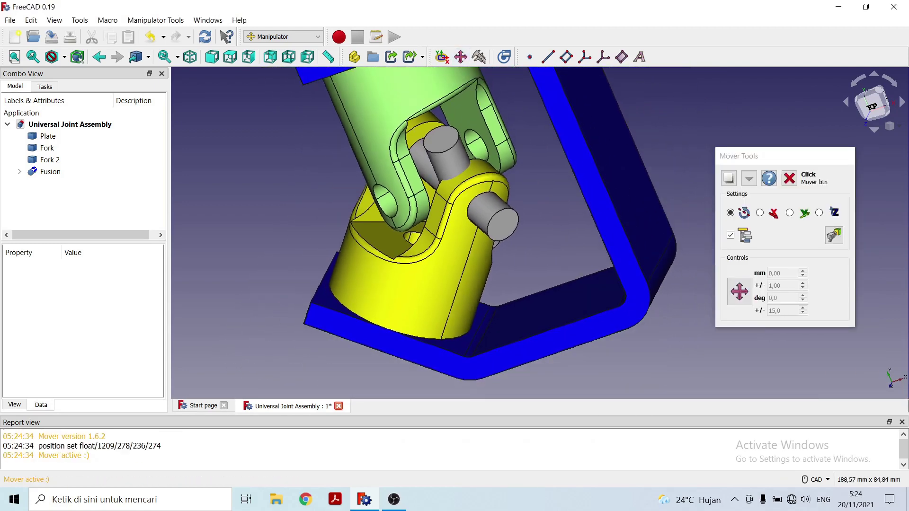
pyautogui.click(902, 422)
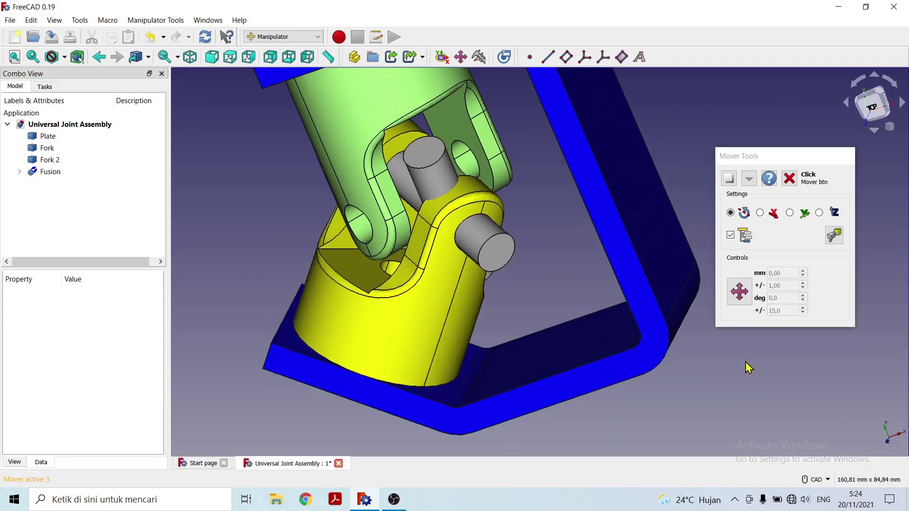
pyautogui.click(741, 293)
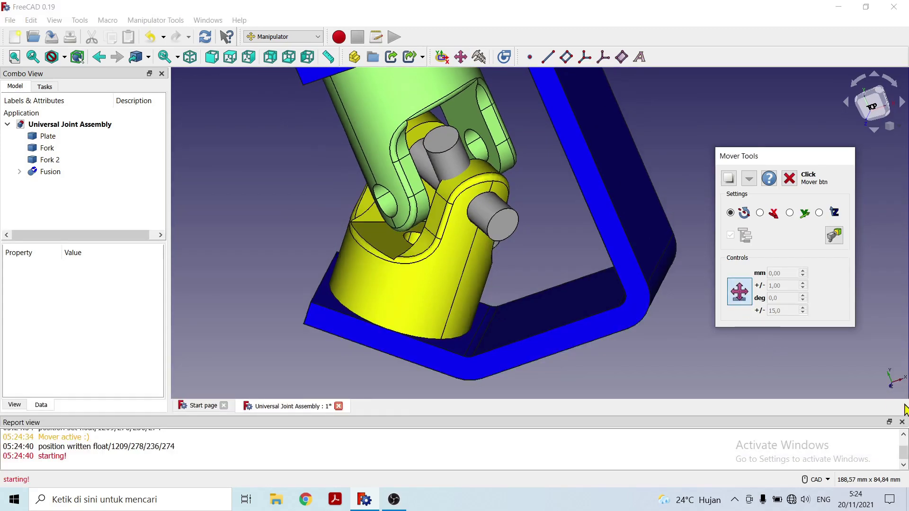
pyautogui.click(902, 422)
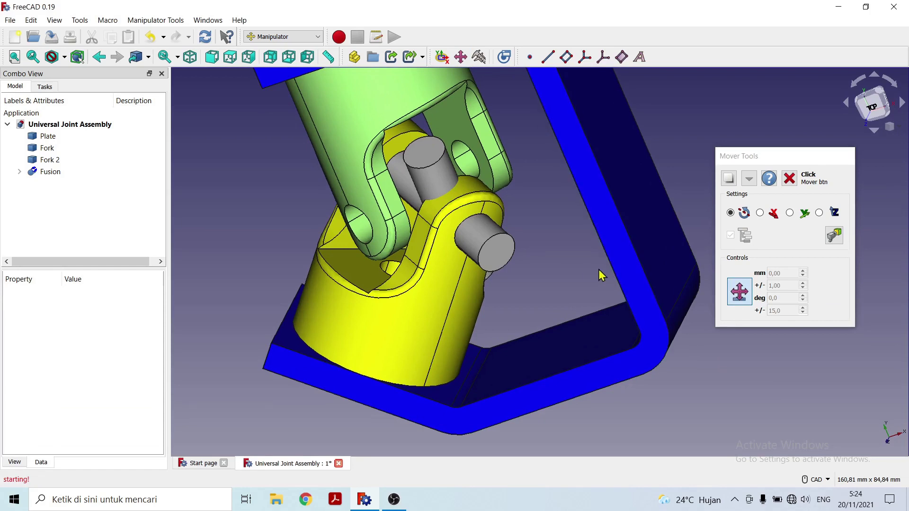
# Pick the fused cross pin's protruding end circle as the mover target and try axial offsets of 5 mm and -5 mm
pyautogui.click(518, 256)
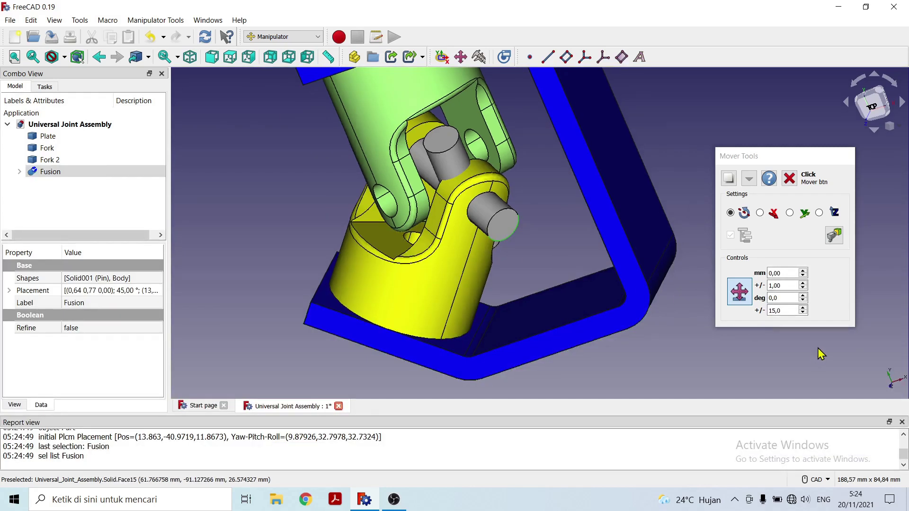
pyautogui.click(773, 274)
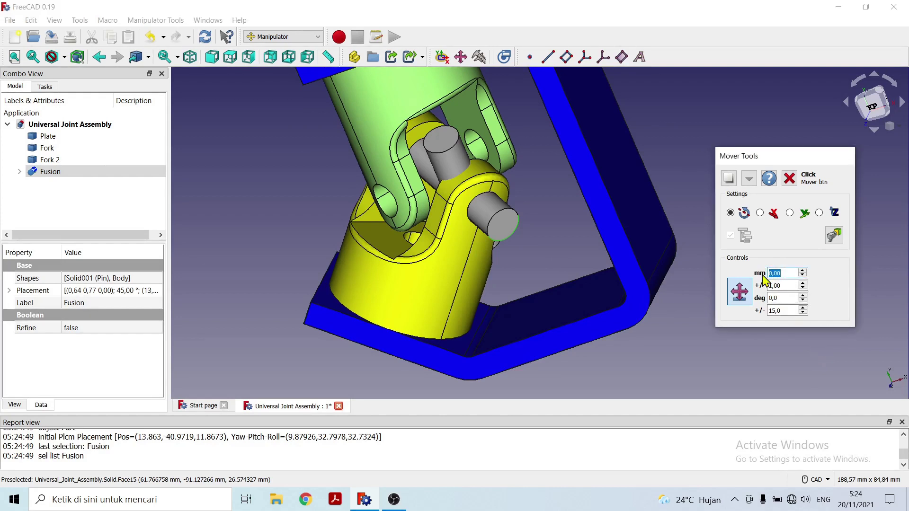
pyautogui.write('5')
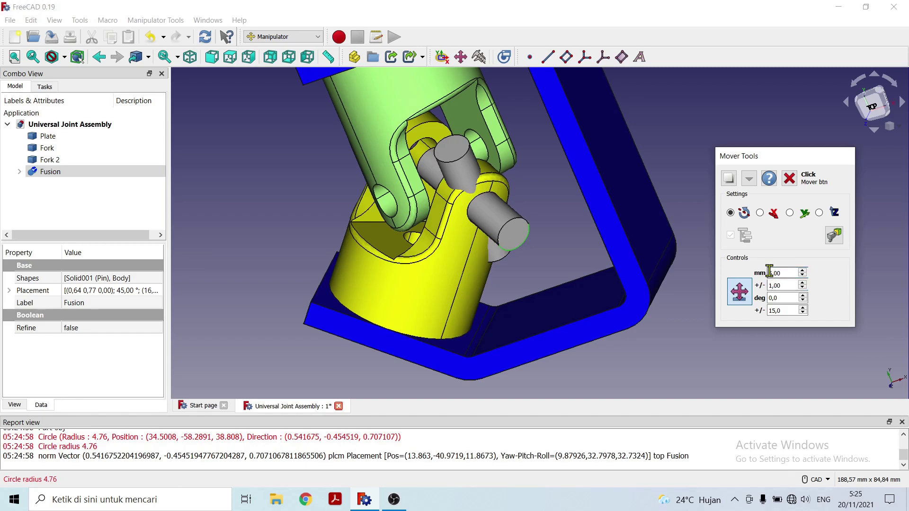
pyautogui.click(770, 273)
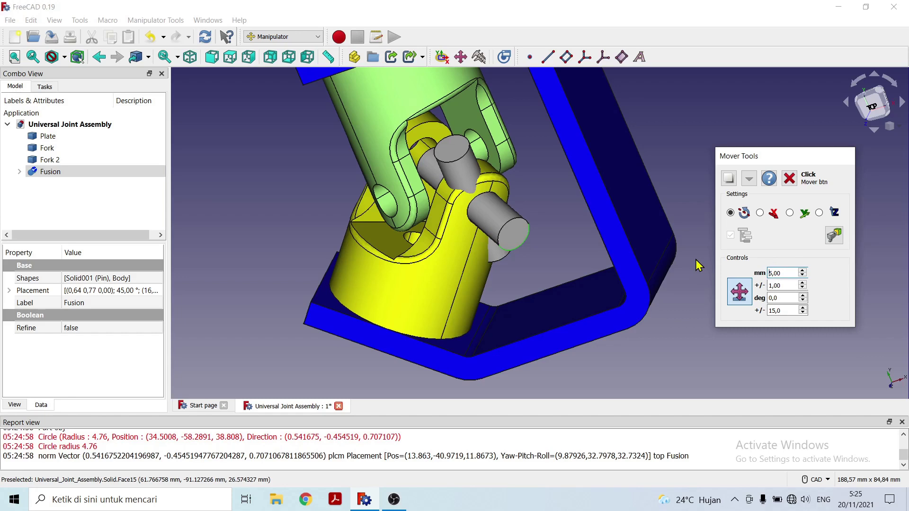
pyautogui.press('Return')
pyautogui.write('-')
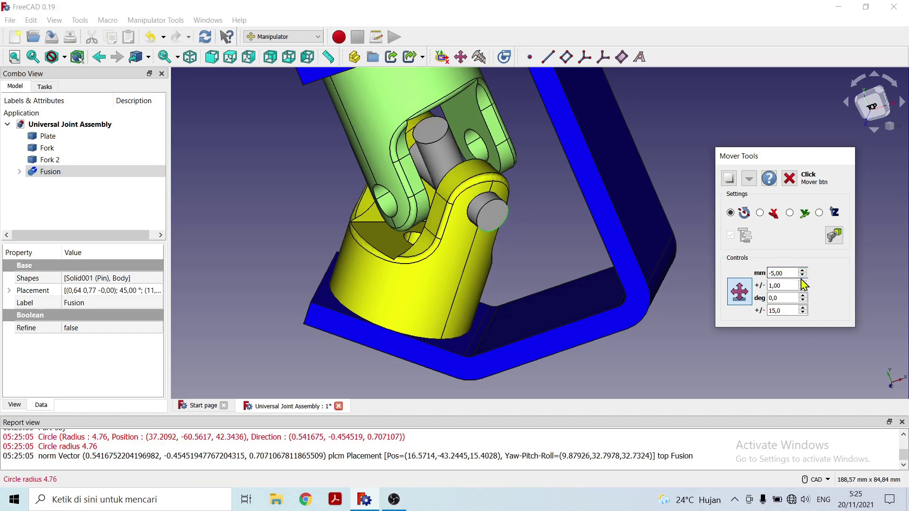
# Shift the fused cross pin further along its axis in small increments to an offset of -9 mm
pyautogui.moveTo(792, 273); pyautogui.dragTo(777, 273)
pyautogui.press('Return')
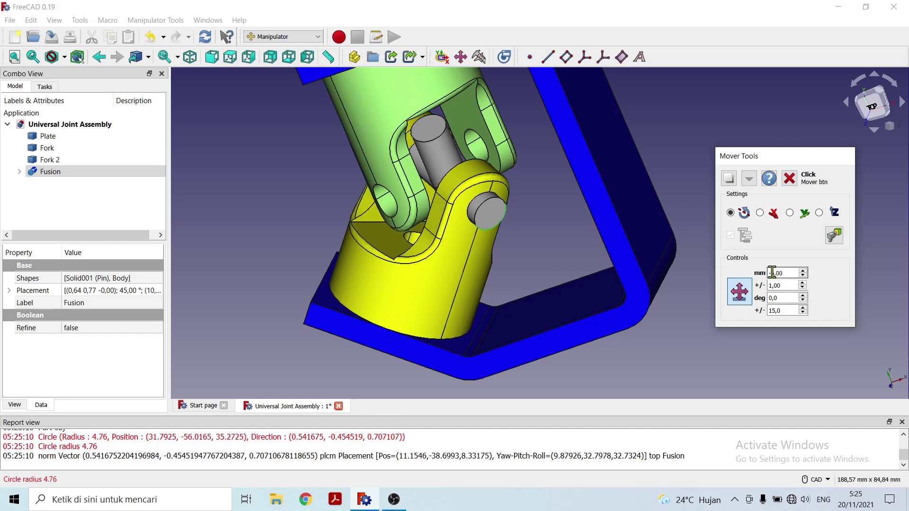
pyautogui.moveTo(777, 273); pyautogui.dragTo(772, 273)
pyautogui.write('1')
pyautogui.press('Return')
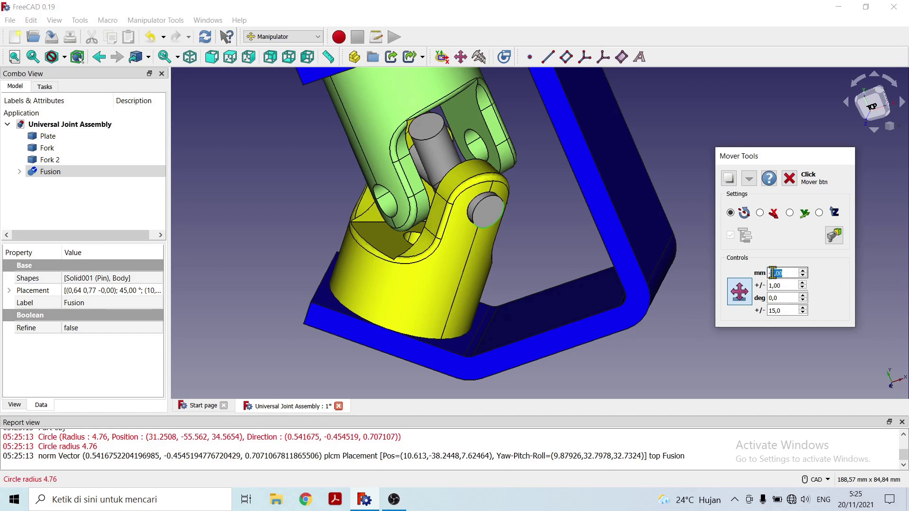
pyautogui.write('8')
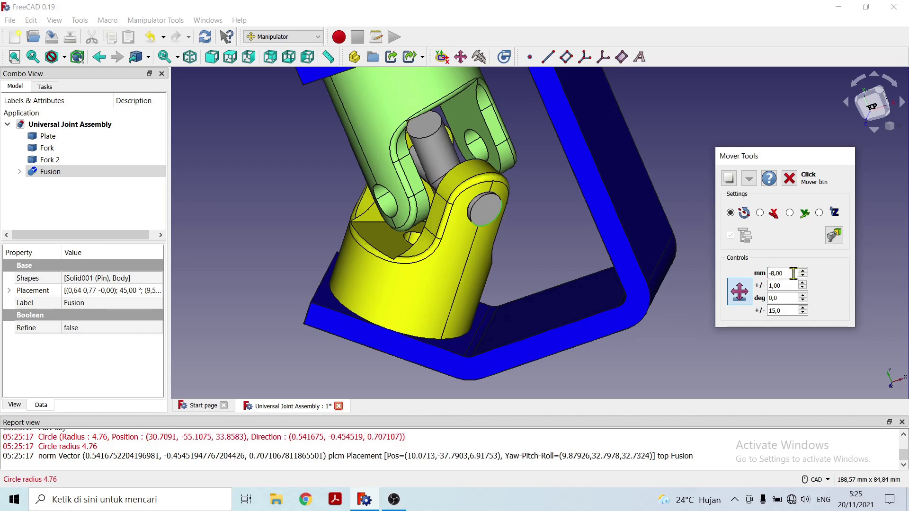
pyautogui.moveTo(793, 274); pyautogui.dragTo(778, 273)
pyautogui.write('9')
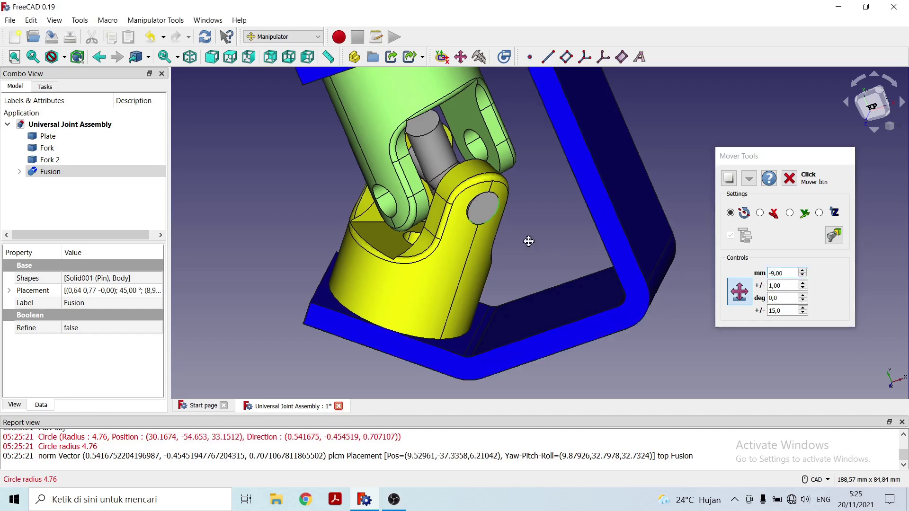
# Try rotating the fused cross pin about the yellow Fork's hole axis by 45 and 50 degrees
pyautogui.moveTo(528, 242); pyautogui.dragTo(598, 203, button='middle')
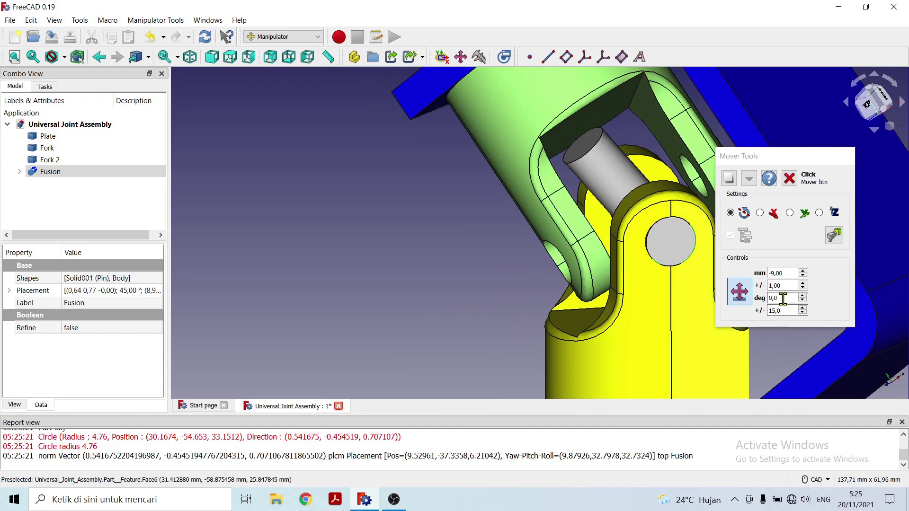
pyautogui.moveTo(781, 299); pyautogui.dragTo(768, 298)
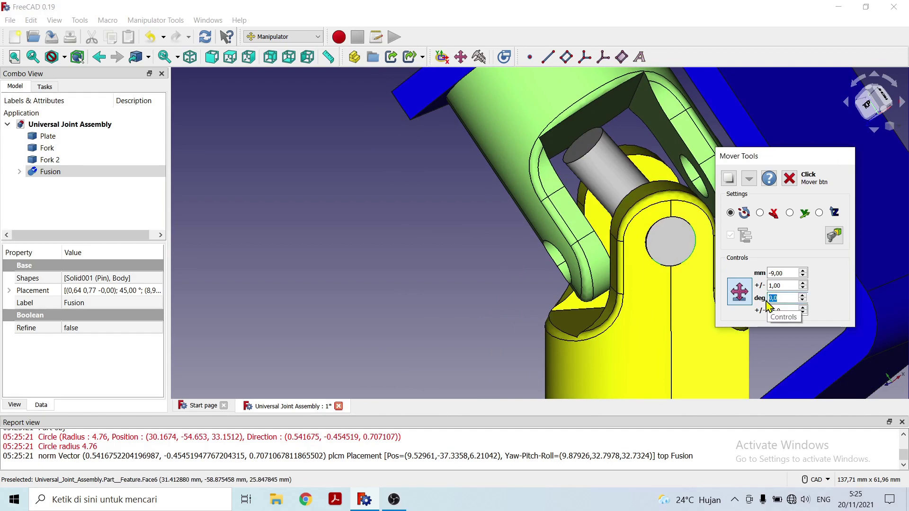
pyautogui.write('45')
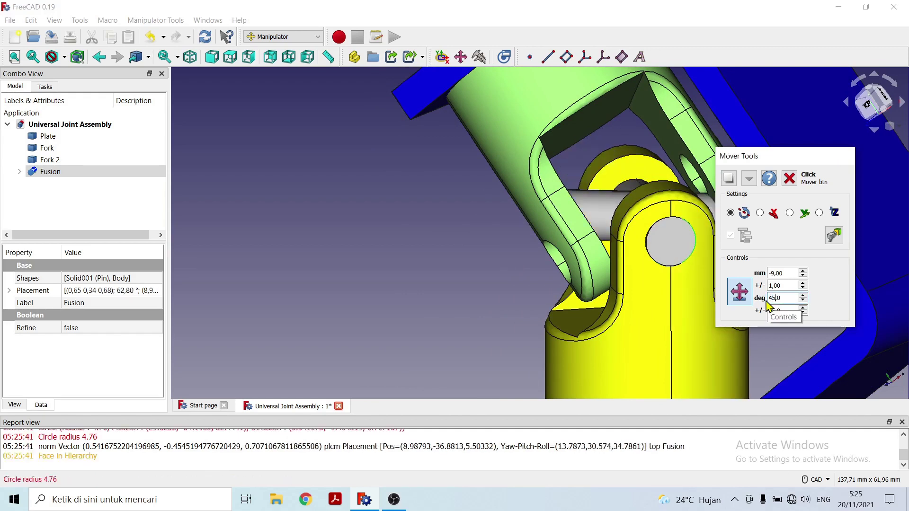
pyautogui.moveTo(475, 260); pyautogui.dragTo(311, 236, button='middle')
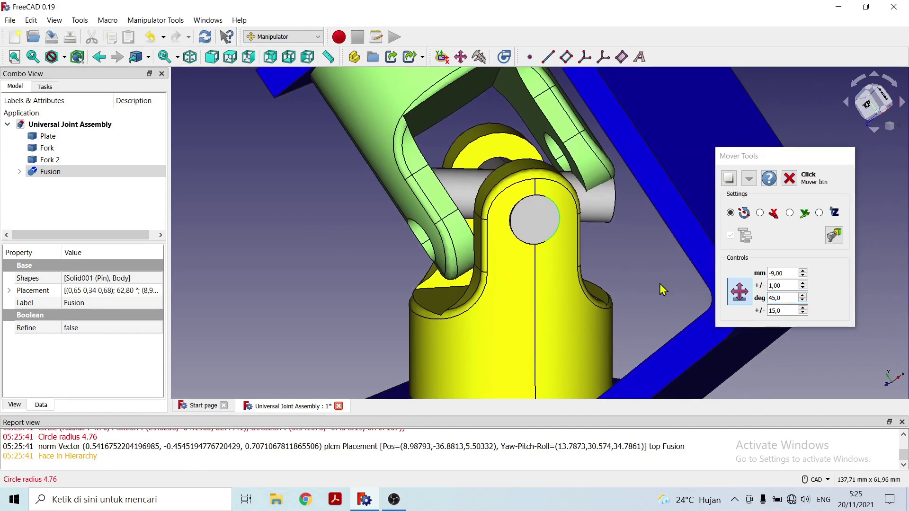
pyautogui.moveTo(783, 298); pyautogui.dragTo(773, 298)
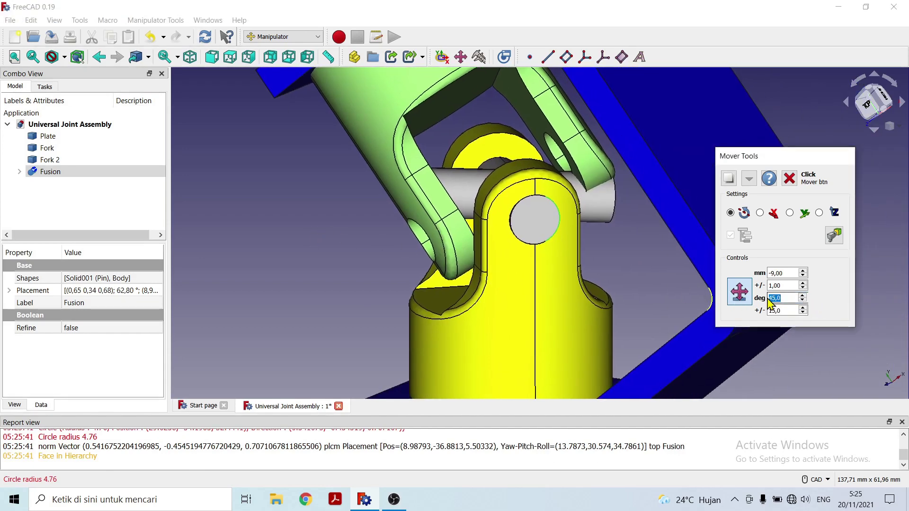
pyautogui.write('50')
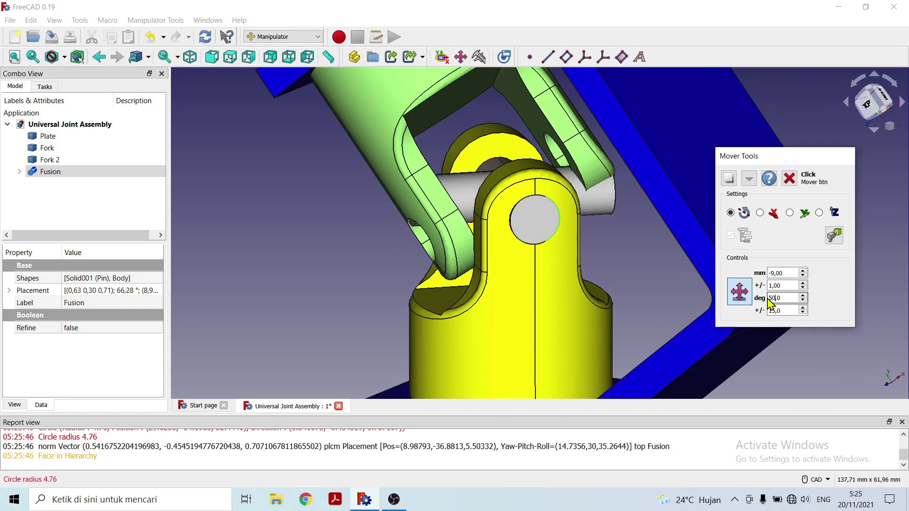
# Try larger rotation angles of 60, 70 and 75 degrees to line up the cross pin with the green fork's holes
pyautogui.moveTo(792, 299); pyautogui.dragTo(768, 298)
pyautogui.write('60')
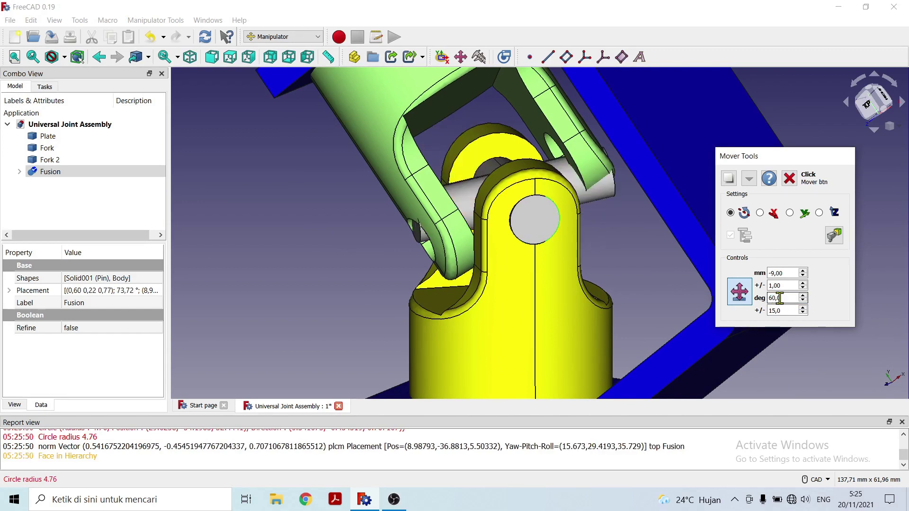
pyautogui.moveTo(785, 297); pyautogui.dragTo(771, 298)
pyautogui.write('70')
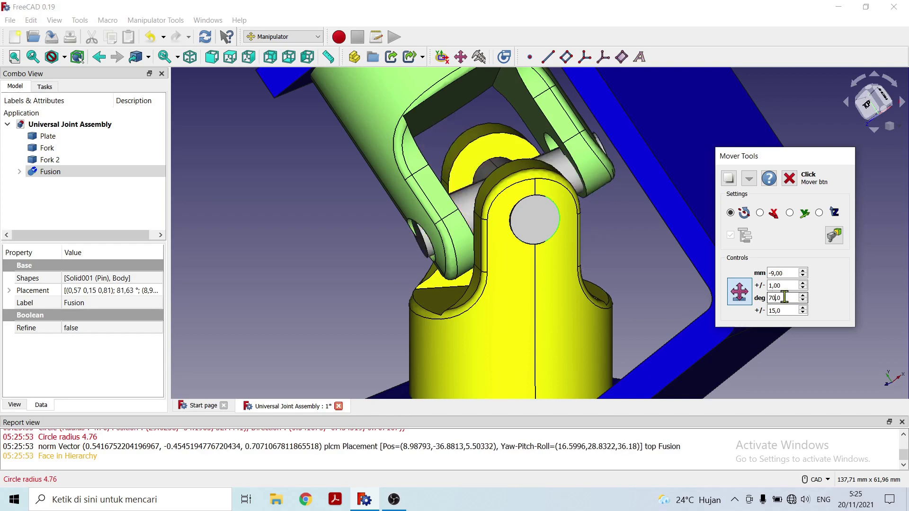
pyautogui.moveTo(785, 298); pyautogui.dragTo(775, 297)
pyautogui.write('75')
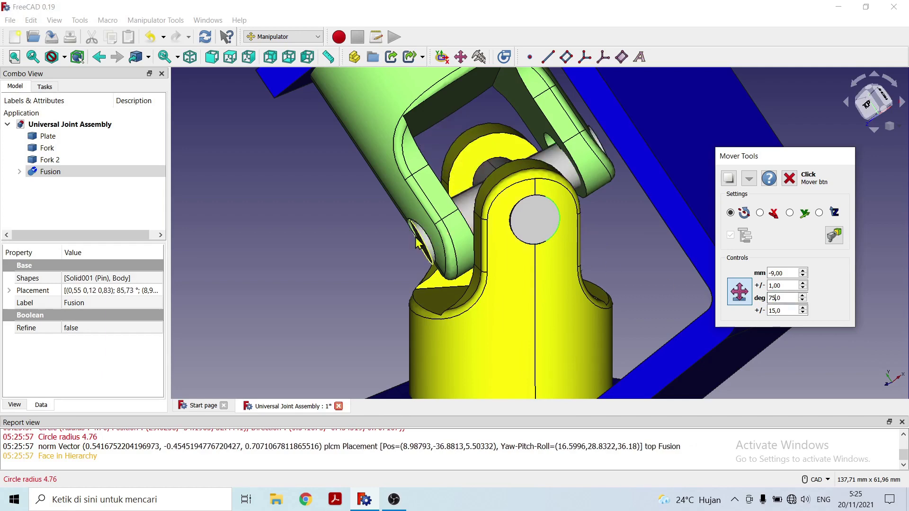
# Compare the pin end with the green fork's hole at 80 degrees and set the rotation angle to 70 degrees
pyautogui.moveTo(346, 232); pyautogui.dragTo(341, 187, button='middle')
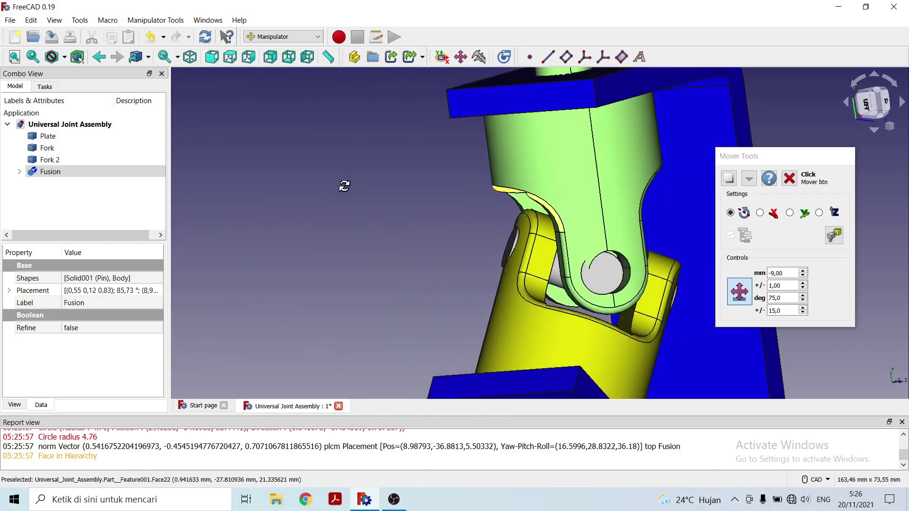
pyautogui.scroll(5, 557, 222)
pyautogui.moveTo(557, 223); pyautogui.dragTo(522, 231, button='middle')
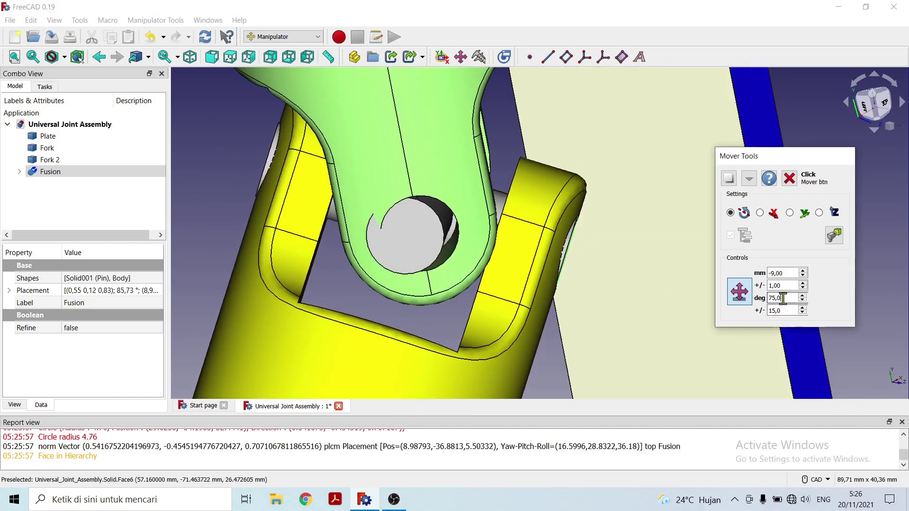
pyautogui.moveTo(784, 298); pyautogui.dragTo(769, 298)
pyautogui.write('80')
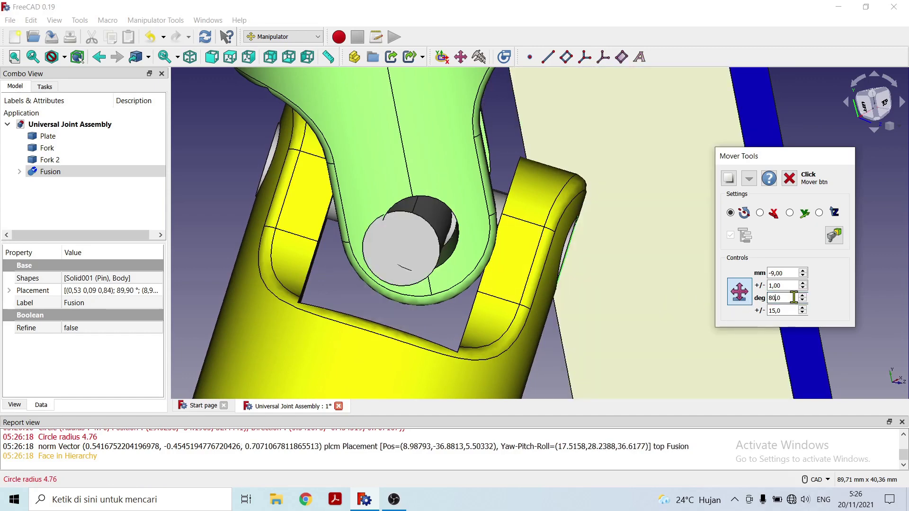
pyautogui.moveTo(787, 298); pyautogui.dragTo(768, 298)
pyautogui.write('70')
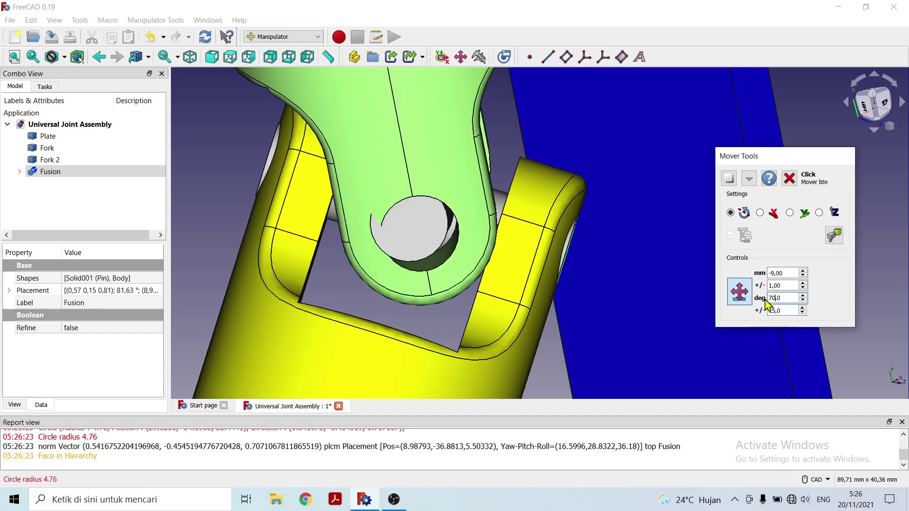
# Compare the cross pin's ends with both forks' holes and set the pin's rotation angle to 80 degrees
pyautogui.moveTo(411, 290); pyautogui.dragTo(494, 196, button='middle')
pyautogui.moveTo(442, 298); pyautogui.dragTo(331, 218, button='middle')
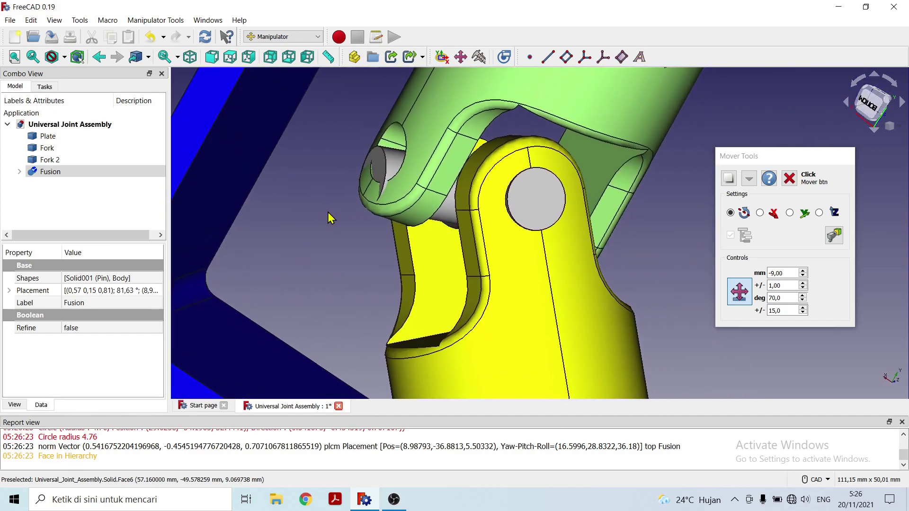
pyautogui.moveTo(499, 166); pyautogui.dragTo(462, 172, button='middle')
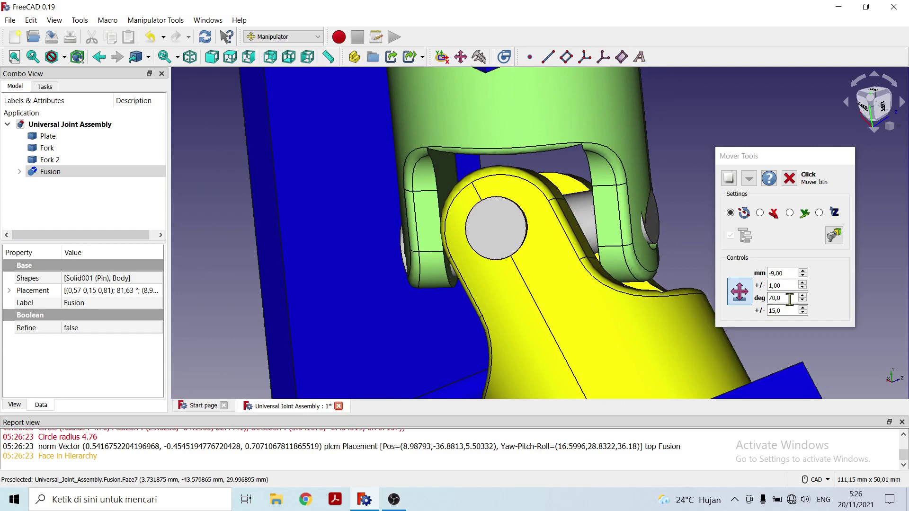
pyautogui.click(775, 298)
pyautogui.write('80')
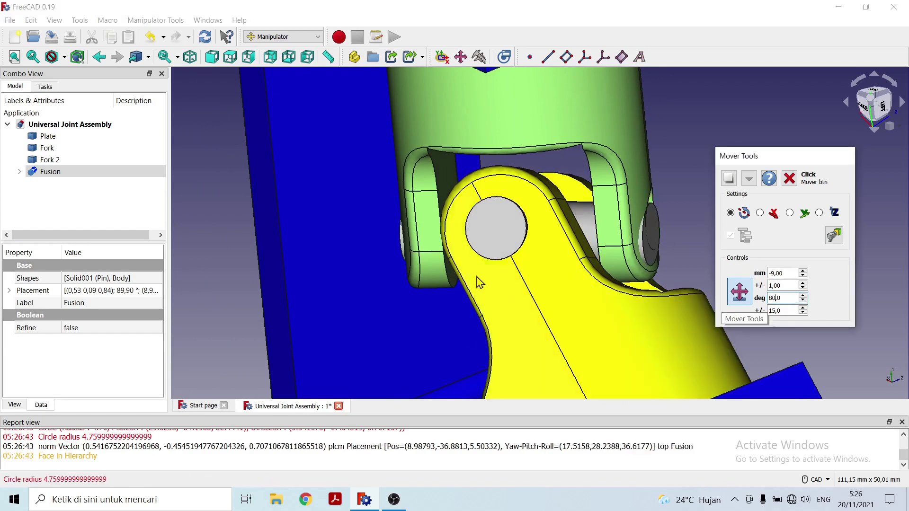
# Inspect the cross pin's fit in both forks, then close the Mover tool and the report view
pyautogui.moveTo(520, 322); pyautogui.dragTo(565, 254, button='middle')
pyautogui.moveTo(611, 243); pyautogui.dragTo(372, 256, button='middle')
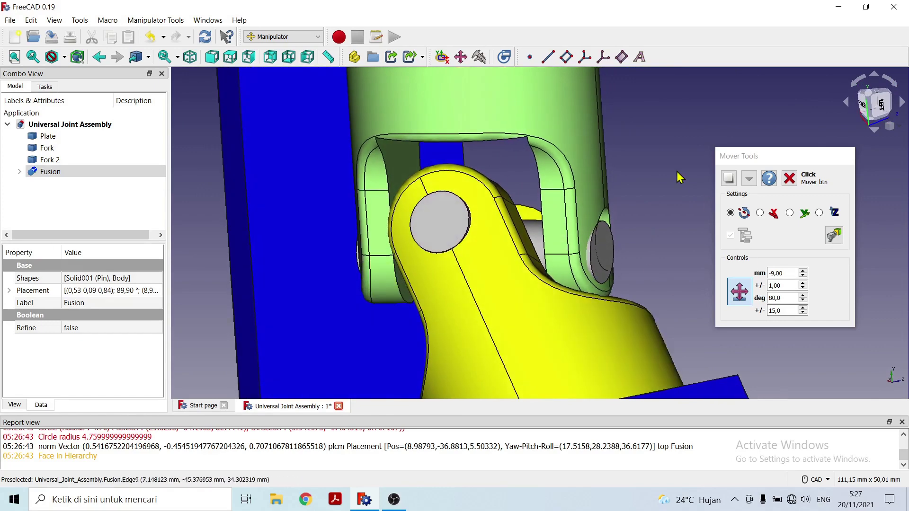
pyautogui.moveTo(642, 191); pyautogui.dragTo(489, 246, button='middle')
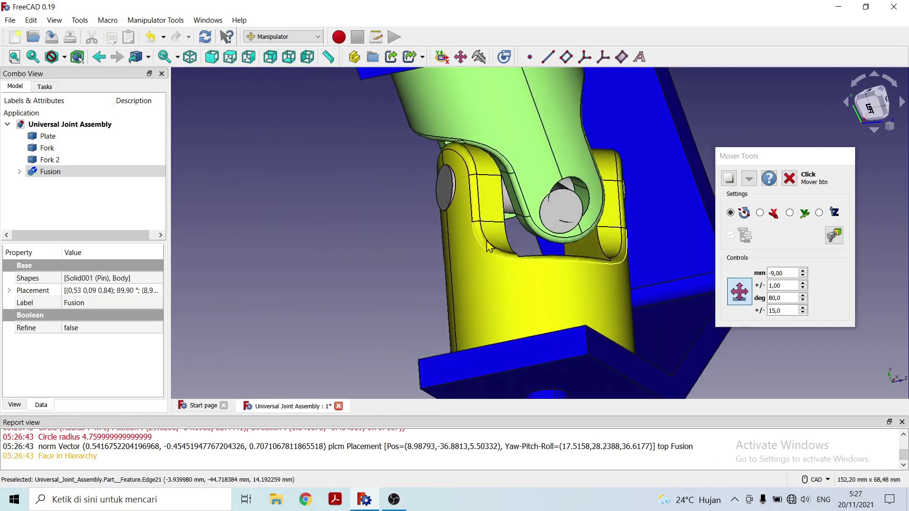
pyautogui.click(789, 179)
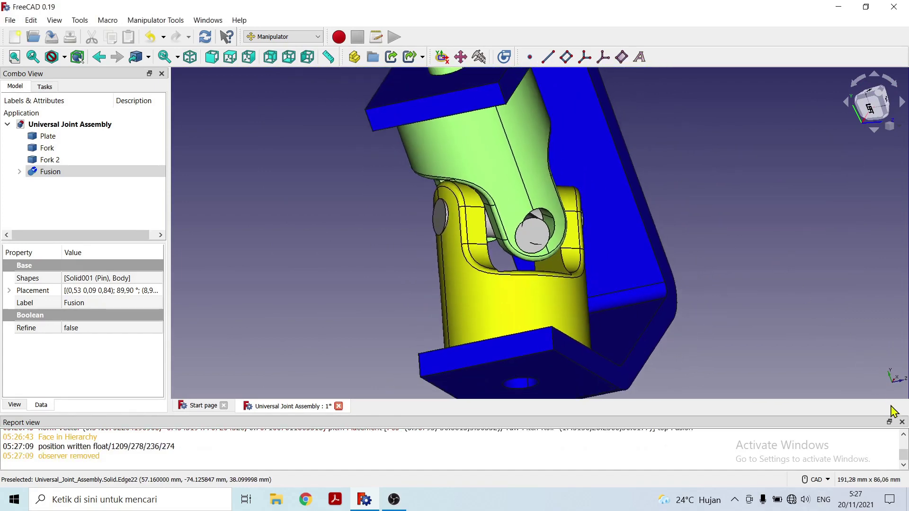
pyautogui.click(903, 423)
pyautogui.moveTo(826, 331); pyautogui.dragTo(493, 178, button='middle')
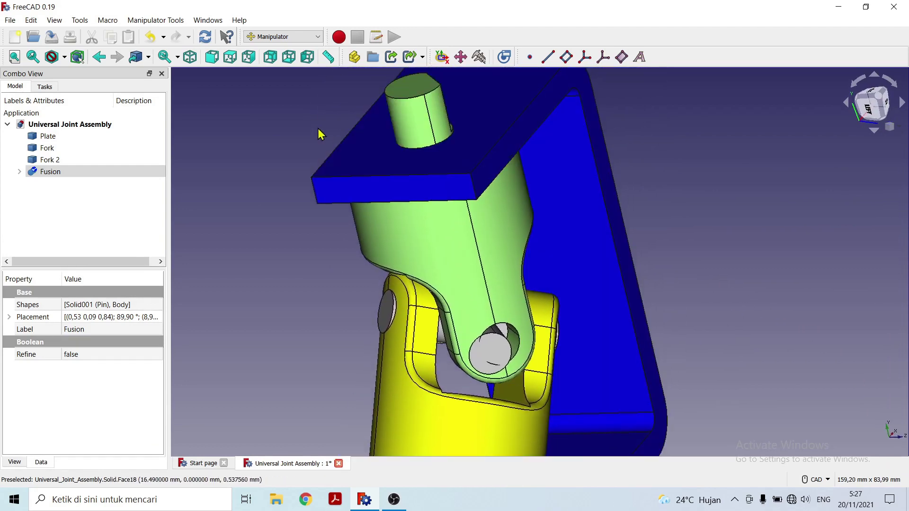
# Rotate the green Fork 2 about its shaft axis with the Mover tool, trying 5 degrees and settling on -5 degrees
pyautogui.click(461, 57)
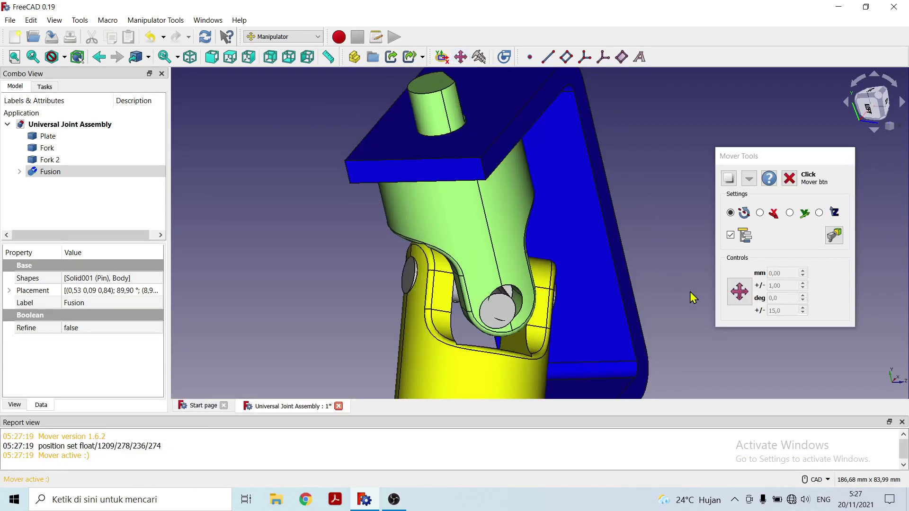
pyautogui.click(741, 295)
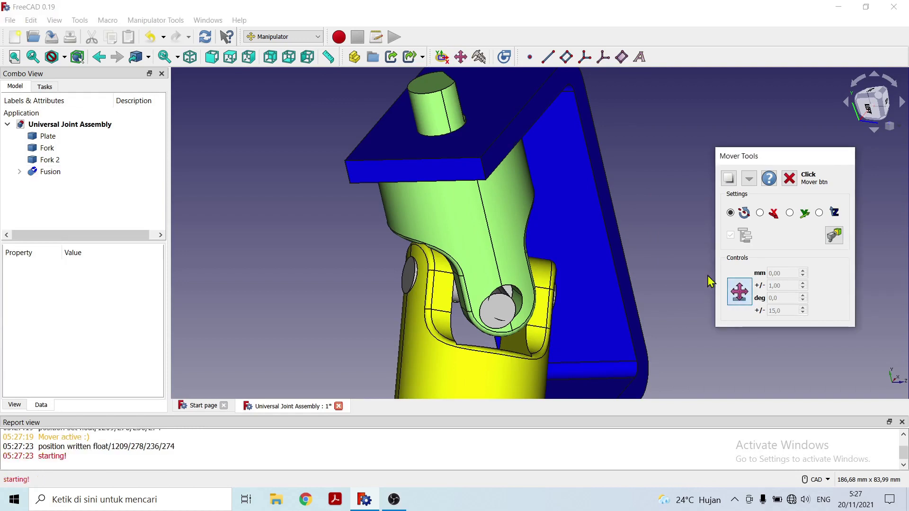
pyautogui.click(431, 98)
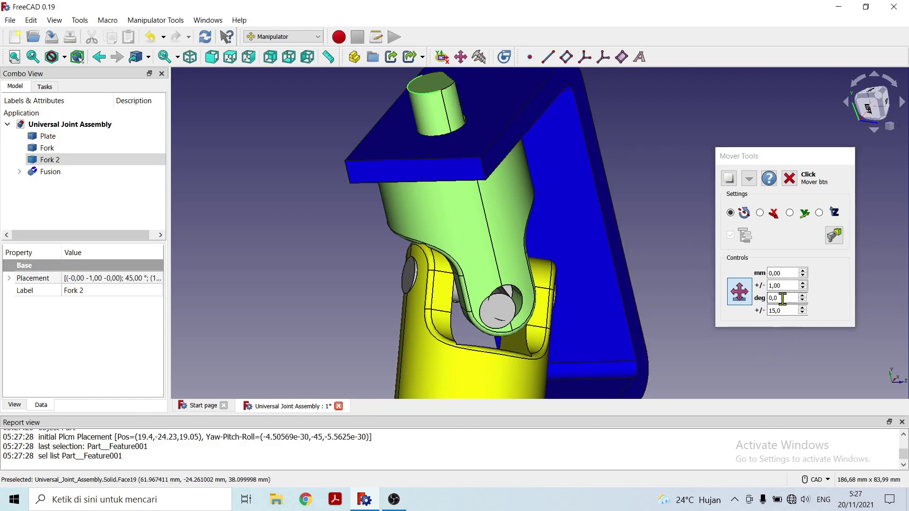
pyautogui.moveTo(783, 299); pyautogui.dragTo(768, 300)
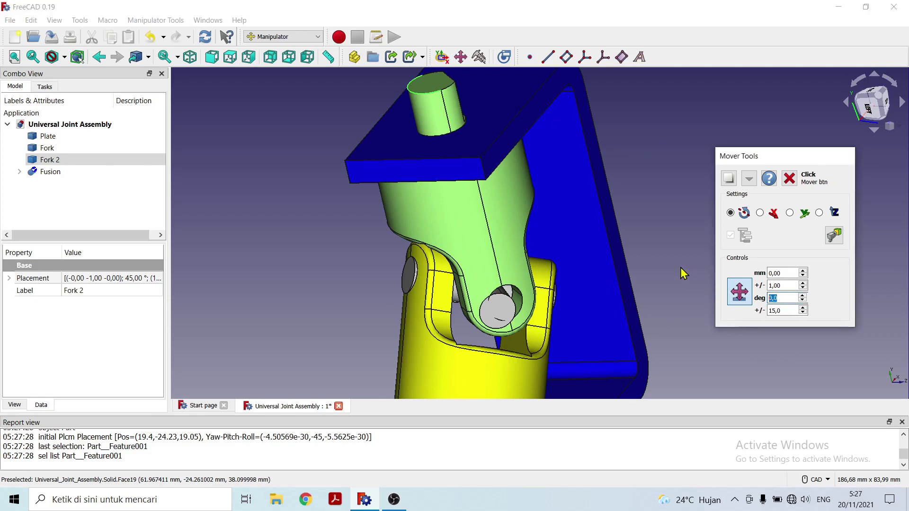
pyautogui.write('5')
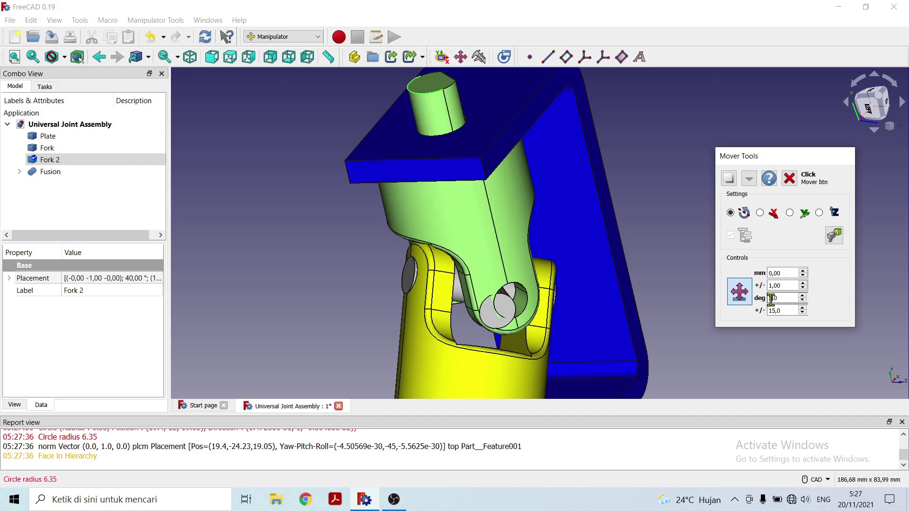
pyautogui.click(738, 294)
pyautogui.moveTo(633, 266); pyautogui.dragTo(579, 242, button='middle')
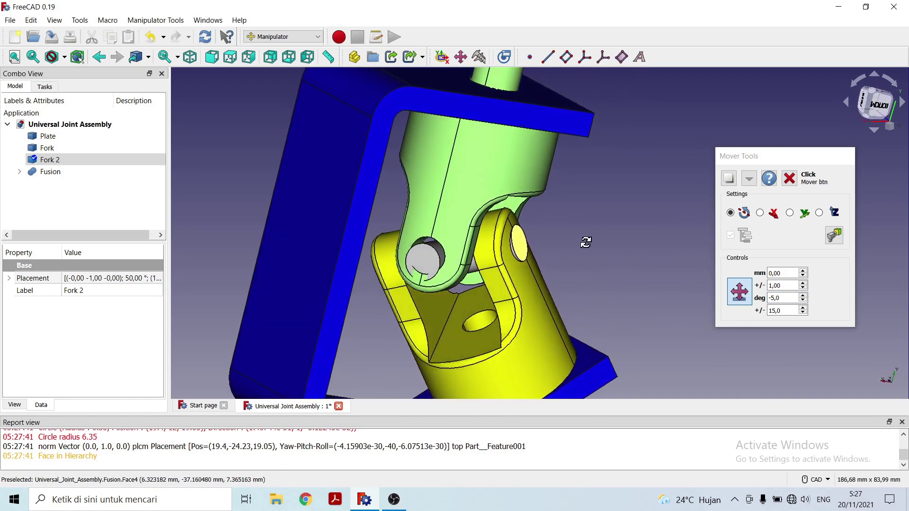
# Try shifting Fork 2 along its shaft axis by 5, -5 and -2 mm
pyautogui.click(787, 273)
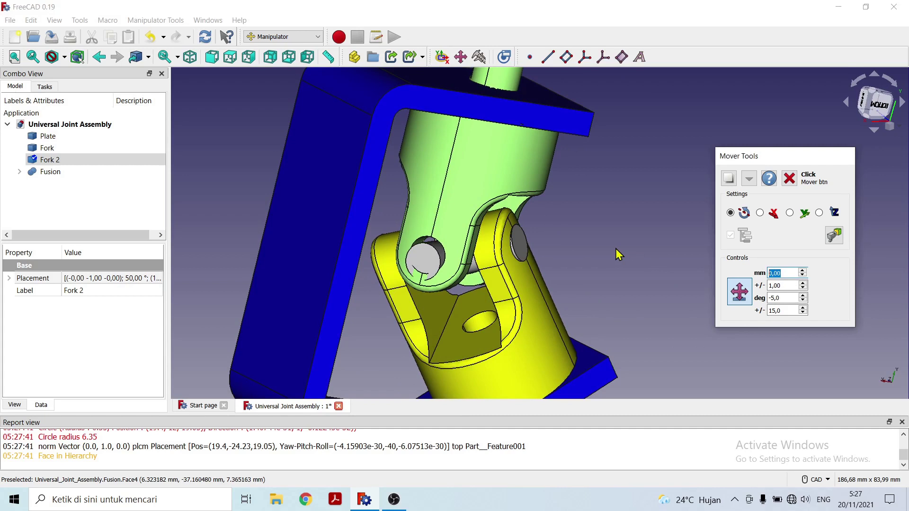
pyautogui.write('5')
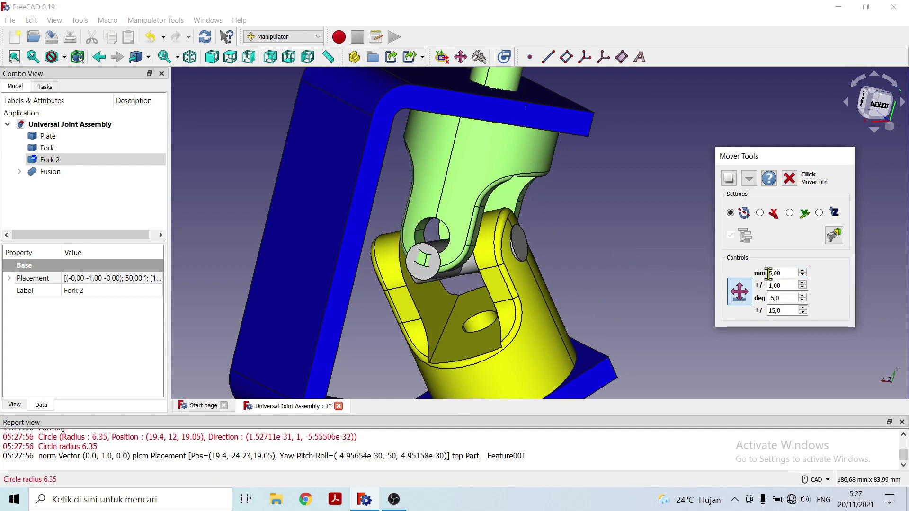
pyautogui.press('Return')
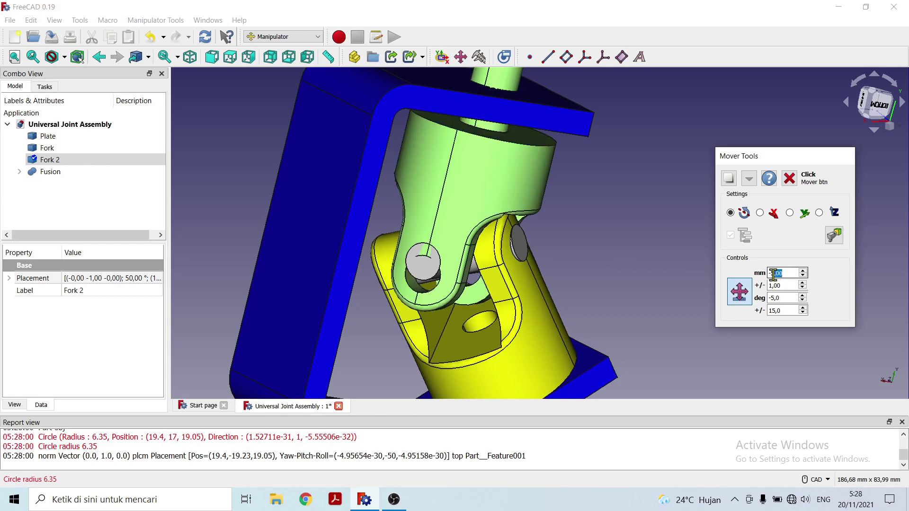
pyautogui.press('Return')
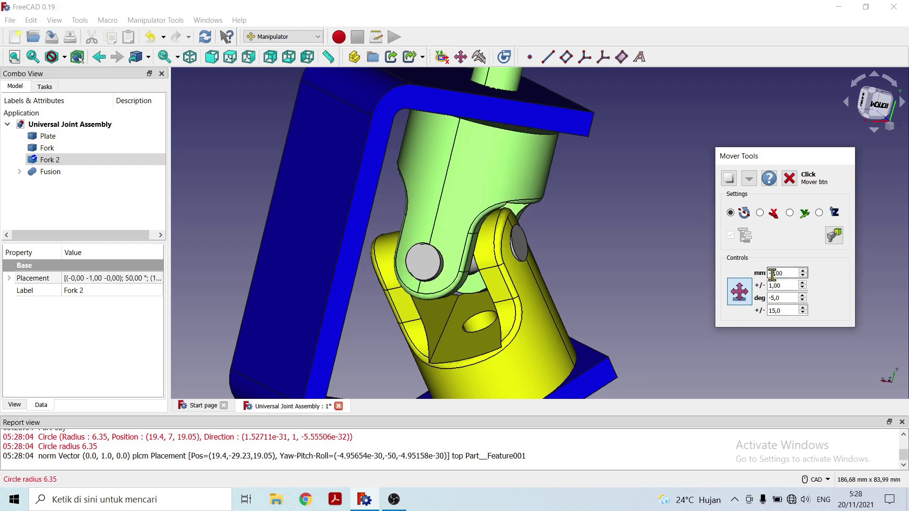
# Check the pin against Fork 2's hole up close and set the fork's axial offset to -1 mm
pyautogui.moveTo(593, 260); pyautogui.dragTo(193, 213, button='middle')
pyautogui.moveTo(544, 251); pyautogui.dragTo(378, 214, button='middle')
pyautogui.scroll(4, 378, 213)
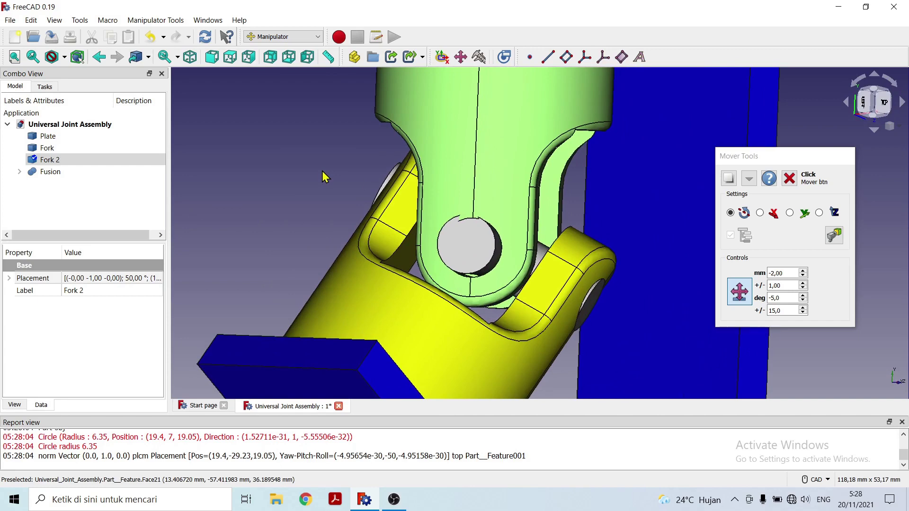
pyautogui.moveTo(323, 176); pyautogui.dragTo(365, 187, button='middle')
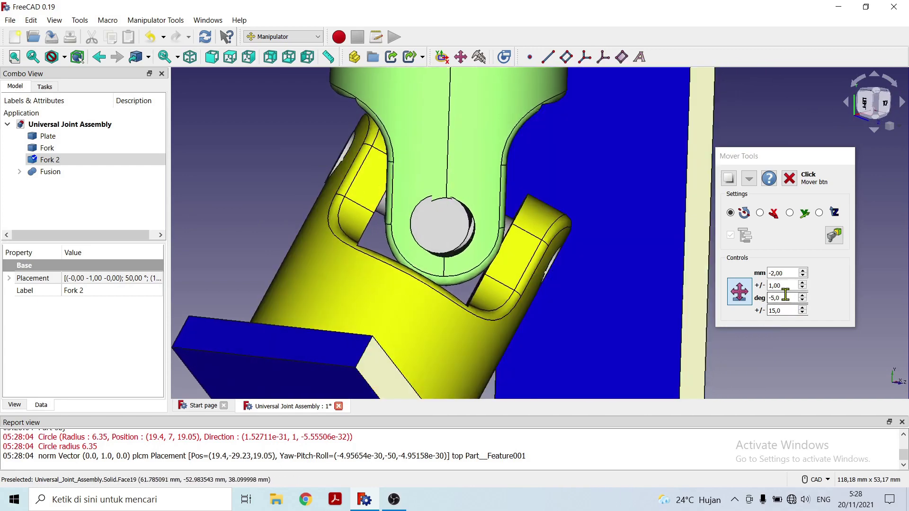
pyautogui.click(784, 274)
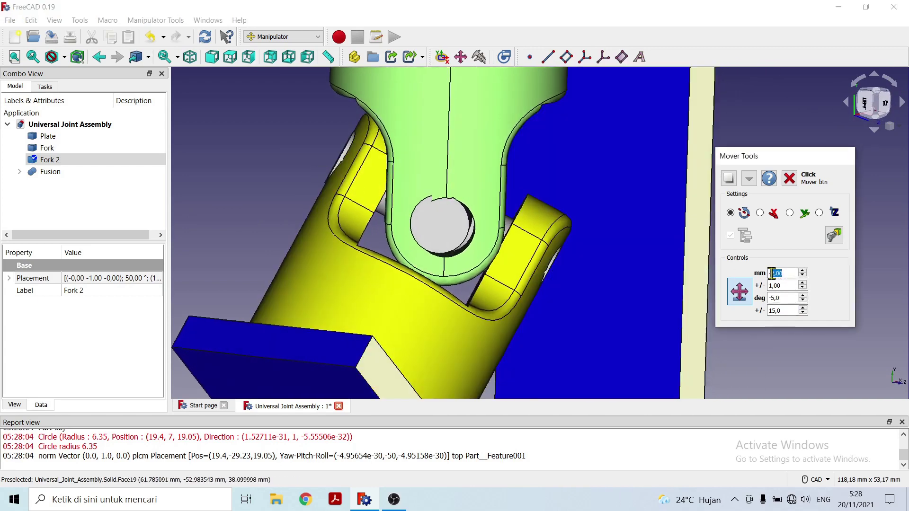
pyautogui.press('Return')
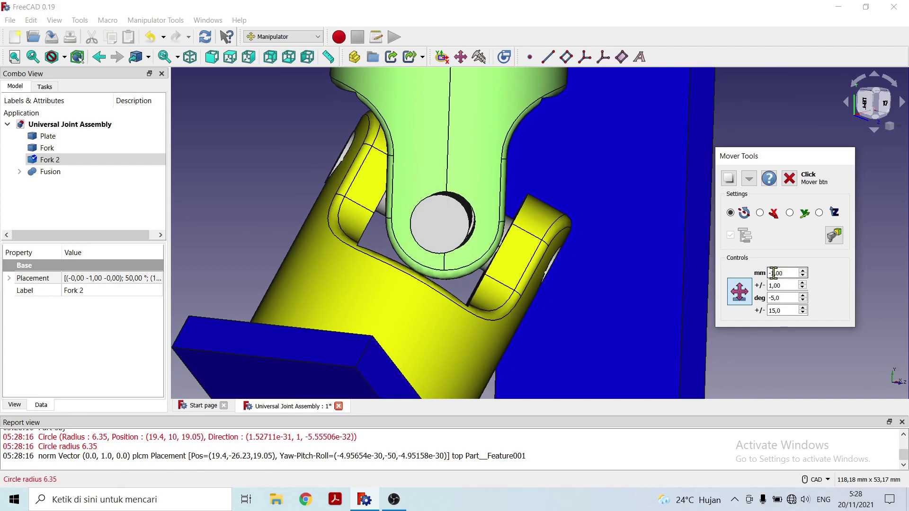
# Fine-tune Fork 2's rotation about its shaft axis by trying -6 degrees and setting it to -7 degrees
pyautogui.moveTo(578, 286); pyautogui.dragTo(694, 327, button='middle')
pyautogui.click(782, 299)
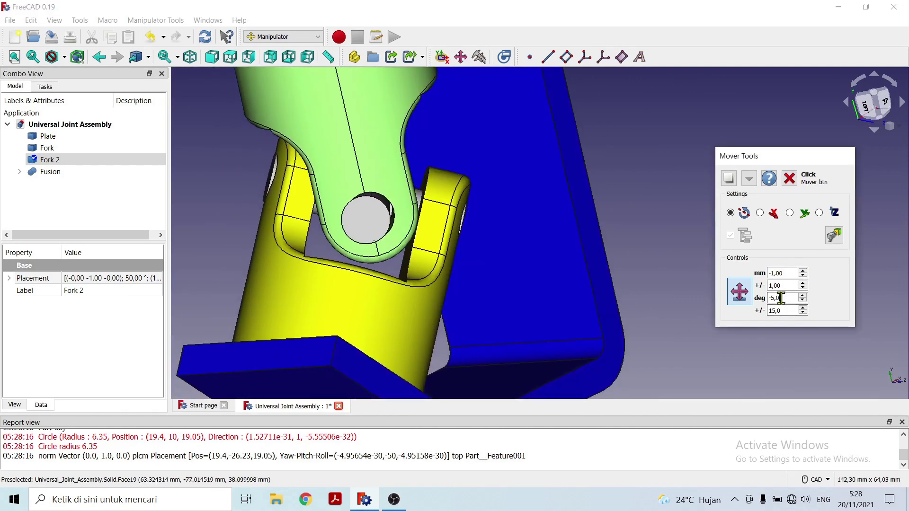
pyautogui.write('6')
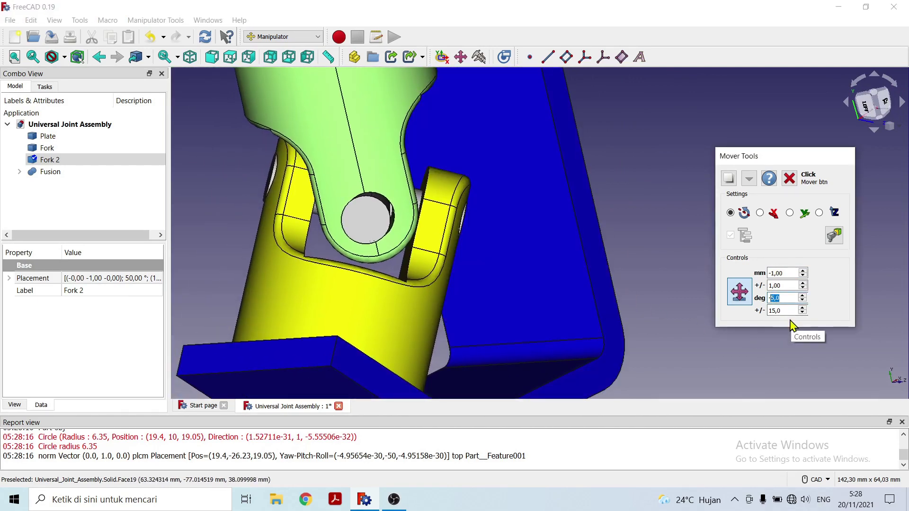
pyautogui.click(783, 298)
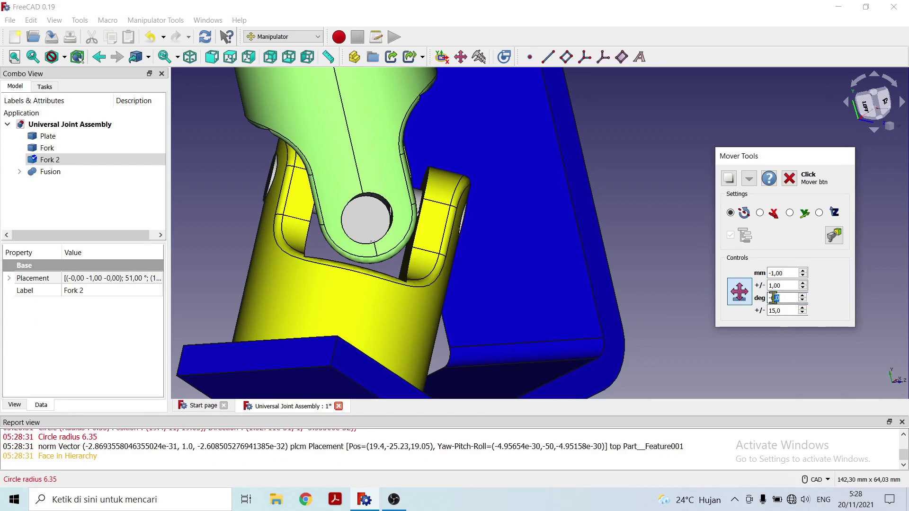
pyautogui.write('7')
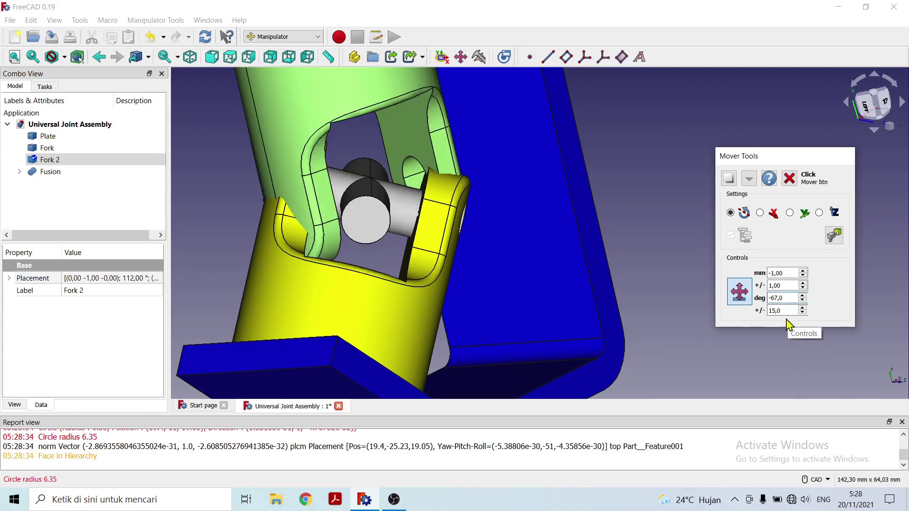
pyautogui.moveTo(784, 300); pyautogui.dragTo(777, 299)
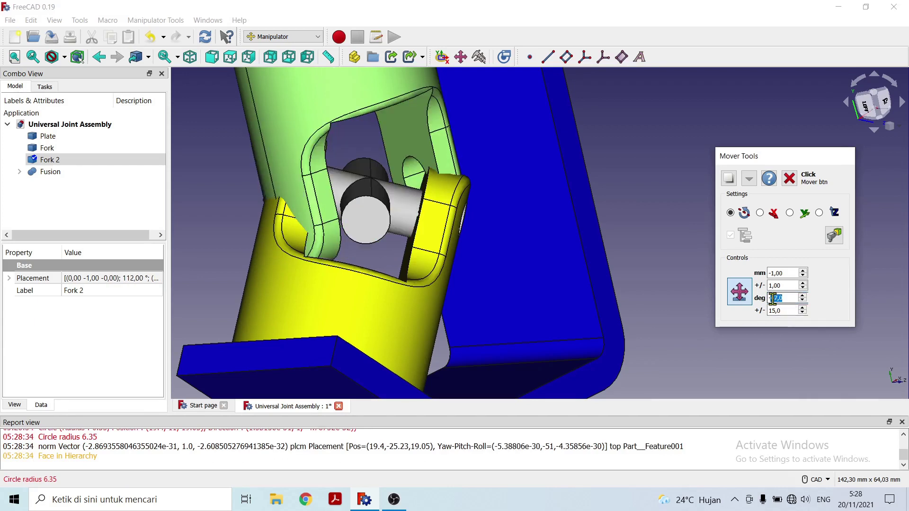
pyautogui.write('7')
pyautogui.moveTo(628, 234); pyautogui.dragTo(591, 224, button='middle')
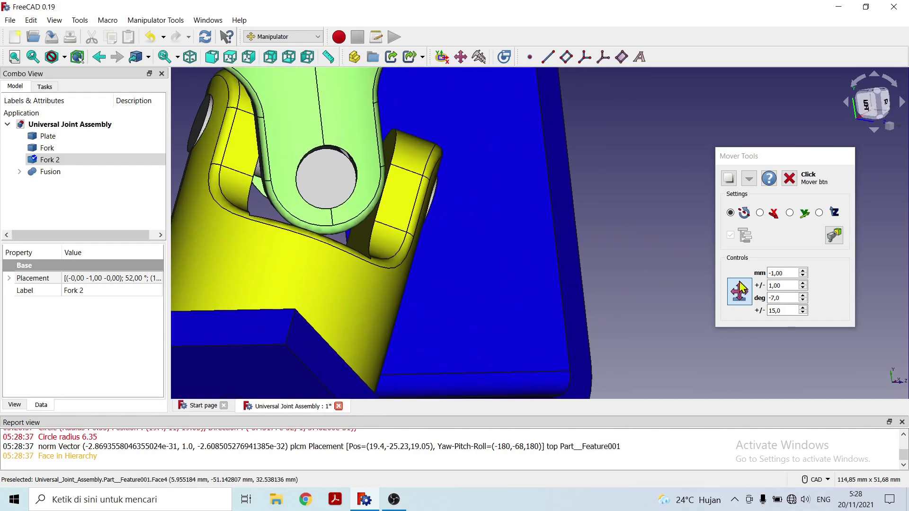
# Set Fork 2's axial offset to -1.5 mm and check the pin's fit in its hole
pyautogui.click(787, 273)
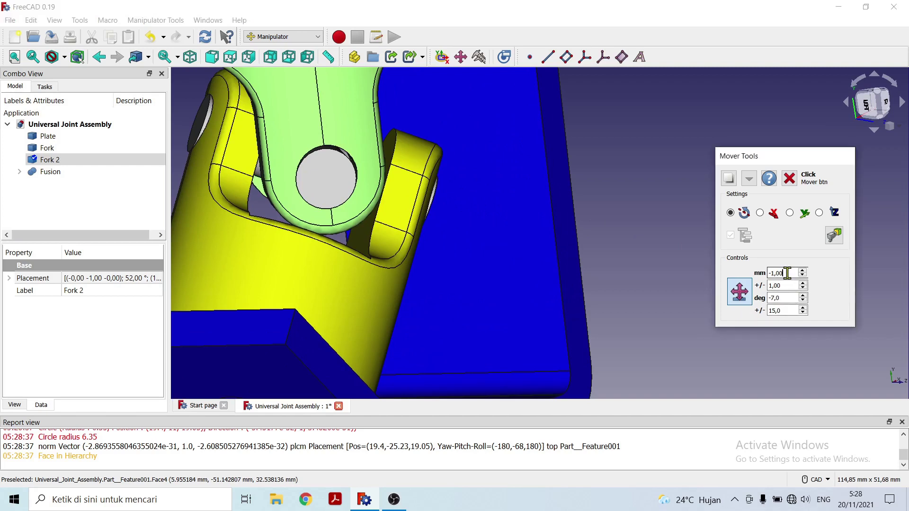
pyautogui.moveTo(778, 273); pyautogui.dragTo(782, 294)
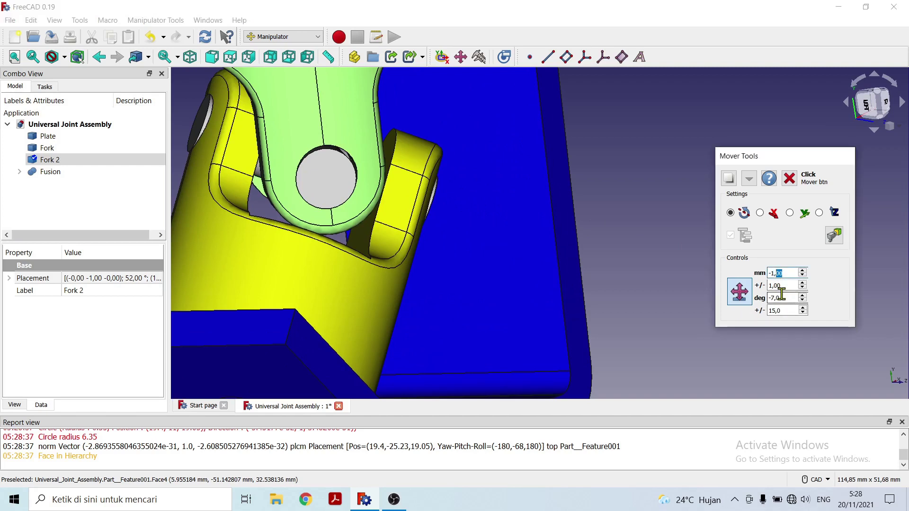
pyautogui.write('5')
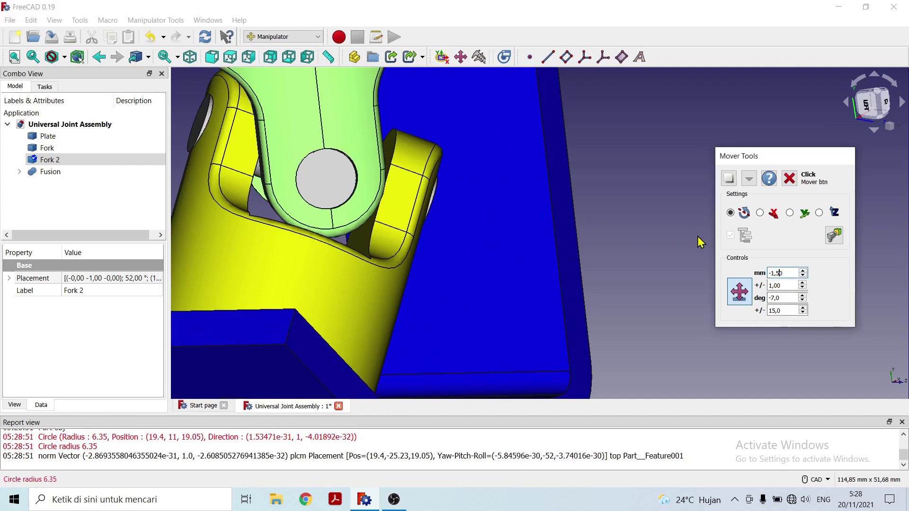
pyautogui.moveTo(387, 203); pyautogui.dragTo(483, 228, button='middle')
pyautogui.moveTo(326, 254); pyautogui.dragTo(834, 388, button='middle')
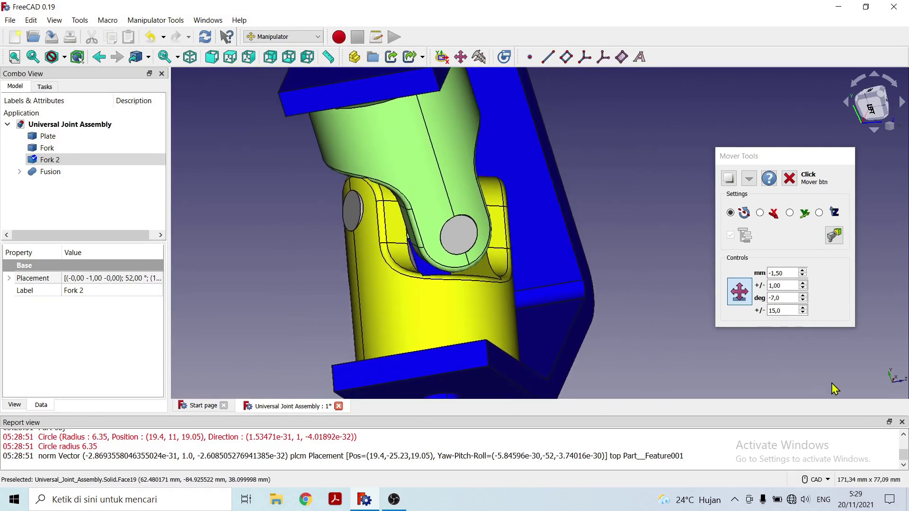
# Deselect Fork 2, inspect the assembled joint from the side, and close the Mover tool and the report view
pyautogui.click(902, 421)
pyautogui.click(709, 359)
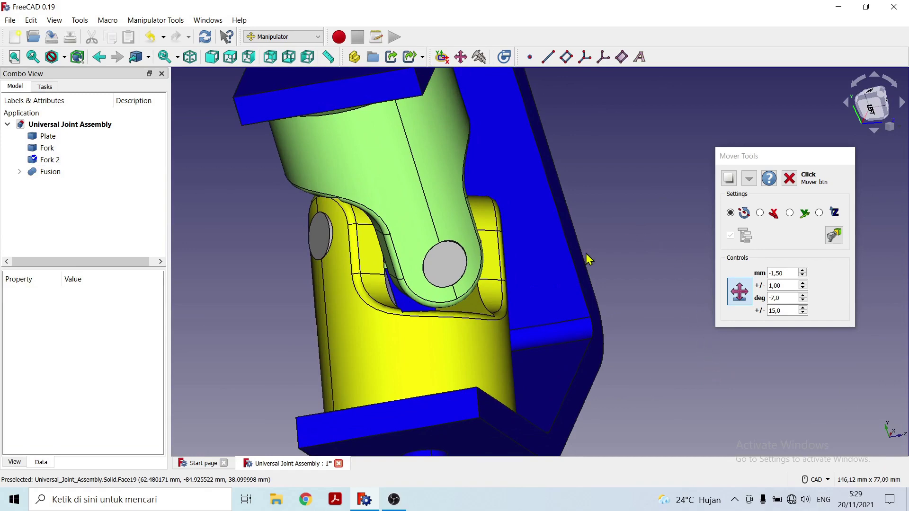
pyautogui.moveTo(587, 259); pyautogui.dragTo(567, 216, button='middle')
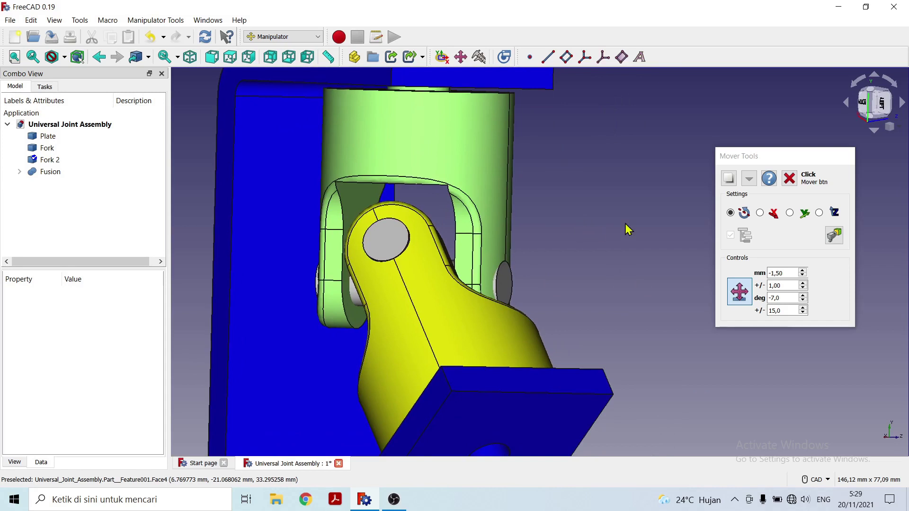
pyautogui.click(790, 179)
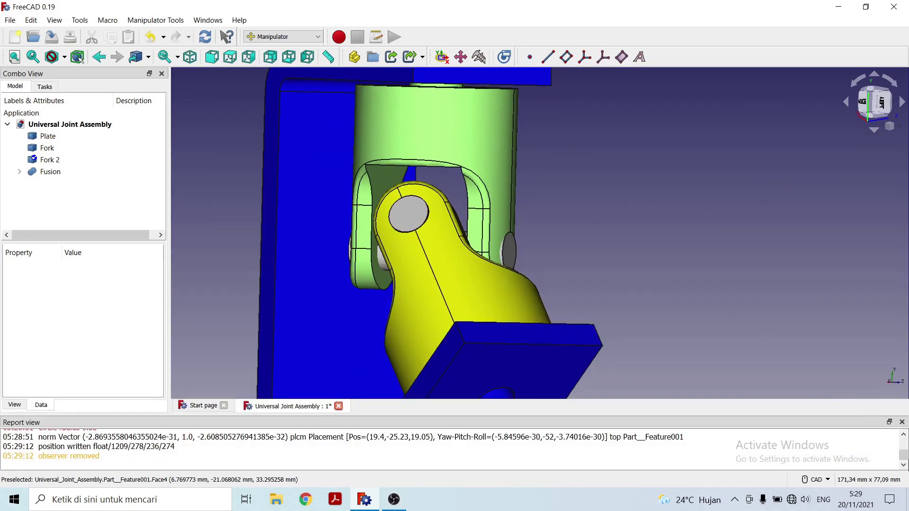
pyautogui.click(902, 422)
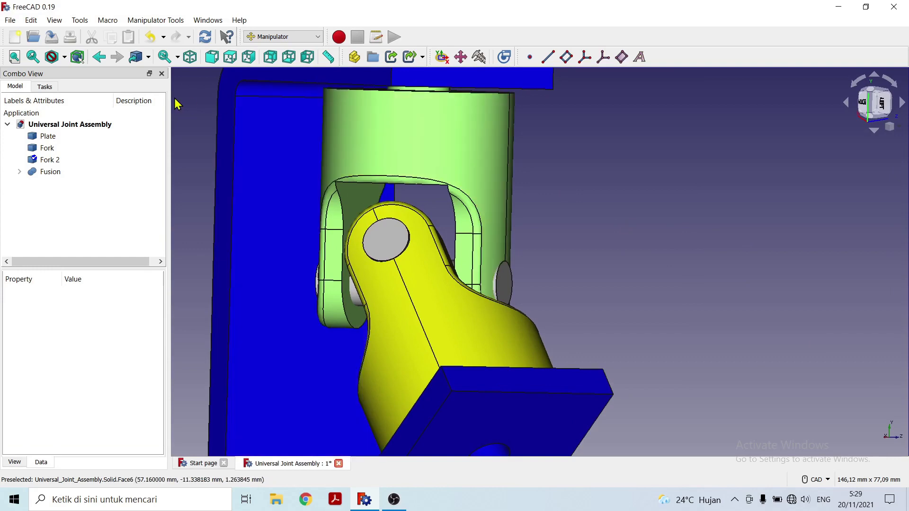
# Save the Universal Joint Assembly document and look over the assembled joint from several angles
pyautogui.click(10, 20)
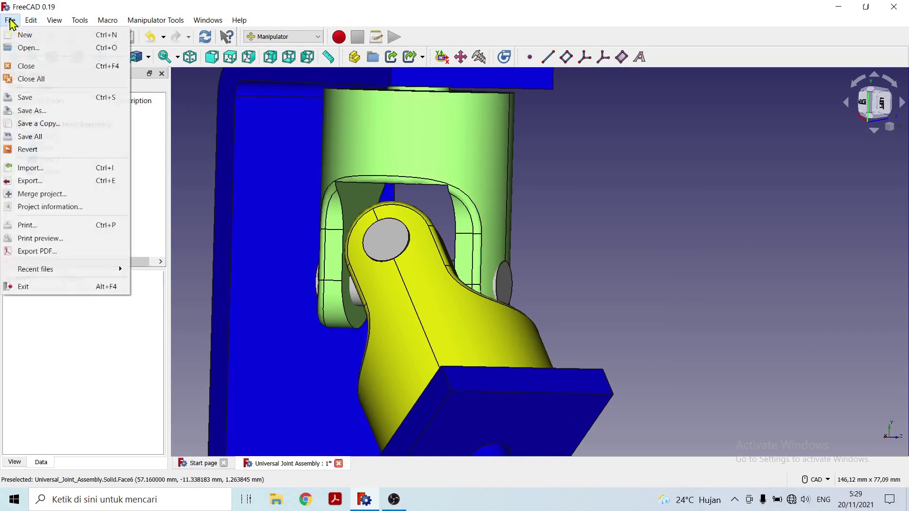
pyautogui.click(40, 96)
pyautogui.moveTo(620, 237); pyautogui.dragTo(652, 193, button='middle')
pyautogui.moveTo(647, 152); pyautogui.dragTo(651, 211, button='middle')
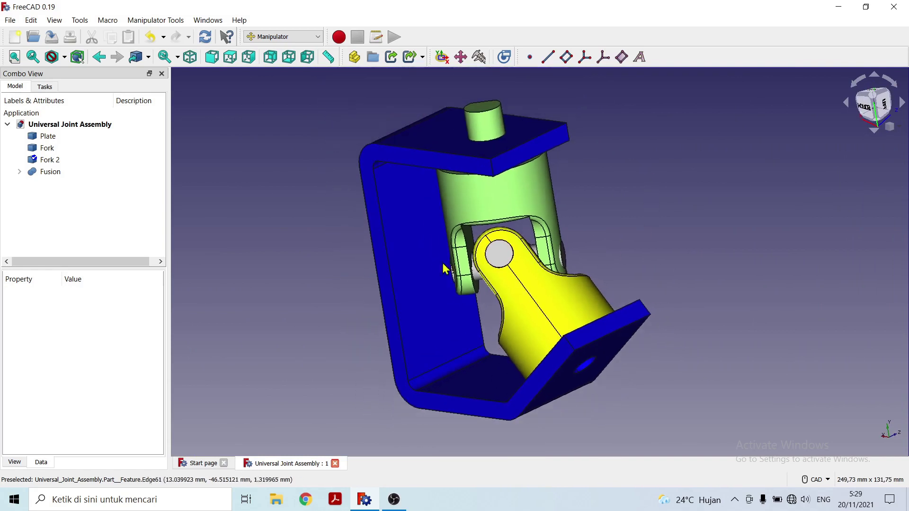
pyautogui.moveTo(661, 266); pyautogui.dragTo(658, 228, button='middle')
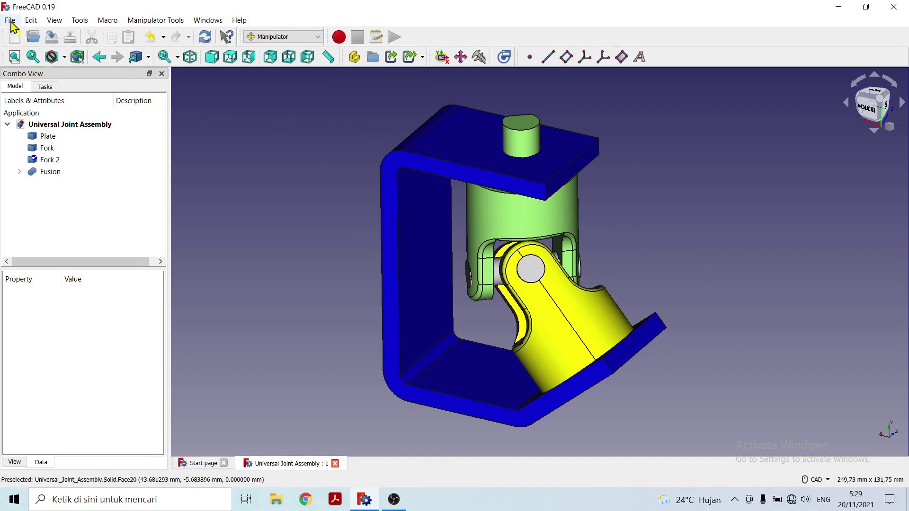
pyautogui.click(10, 20)
pyautogui.click(32, 49)
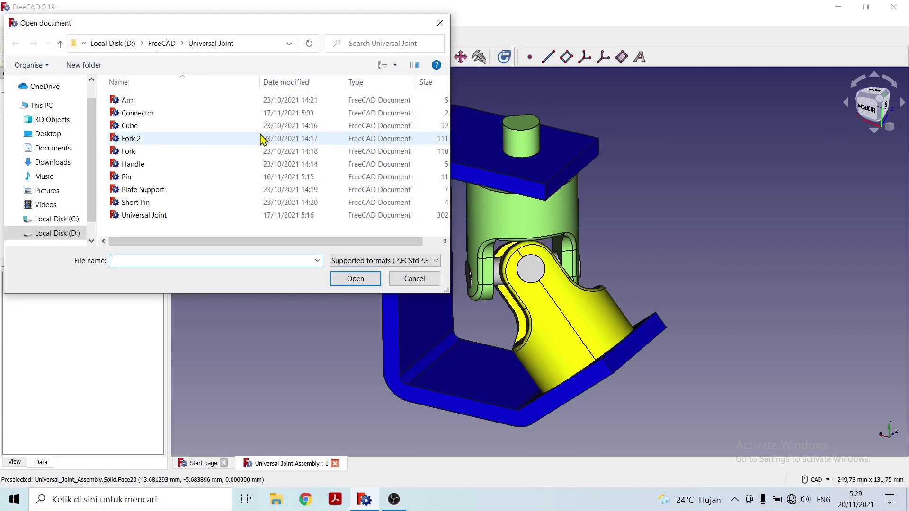
pyautogui.click(148, 115)
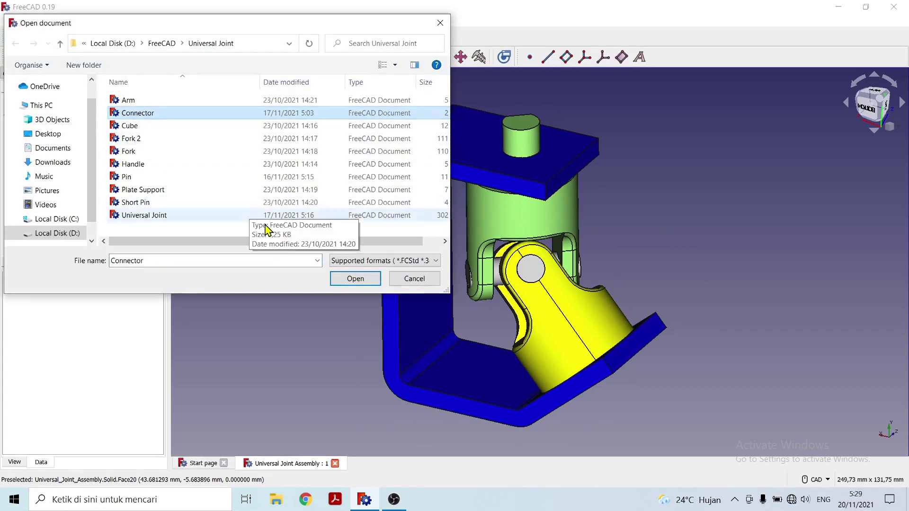
pyautogui.click(355, 279)
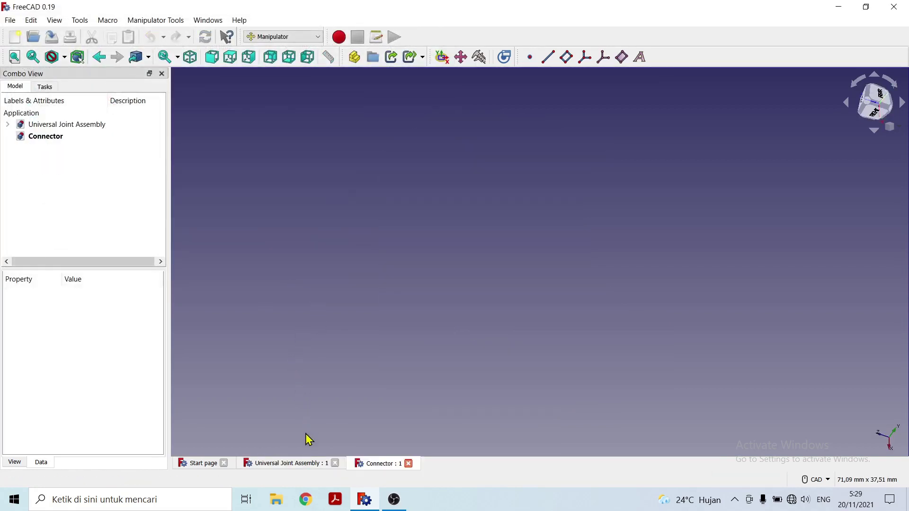
pyautogui.click(30, 138)
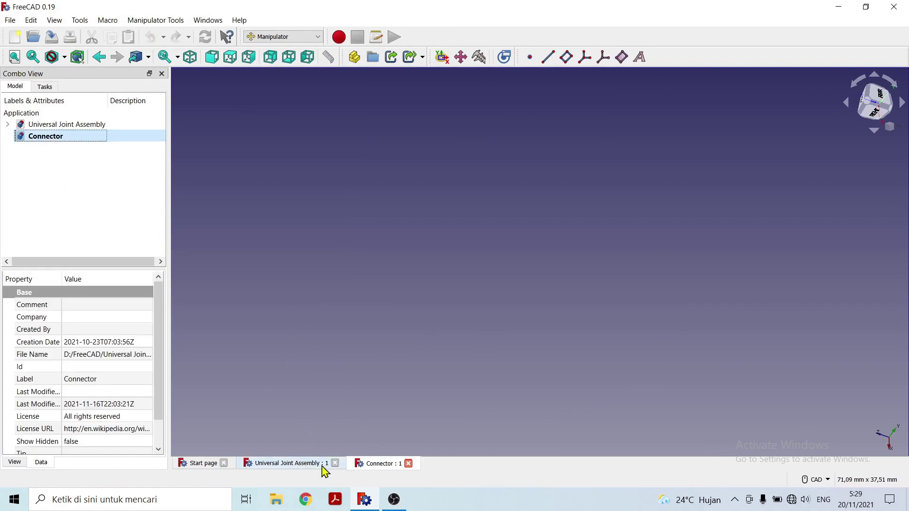
pyautogui.click(298, 468)
pyautogui.click(366, 467)
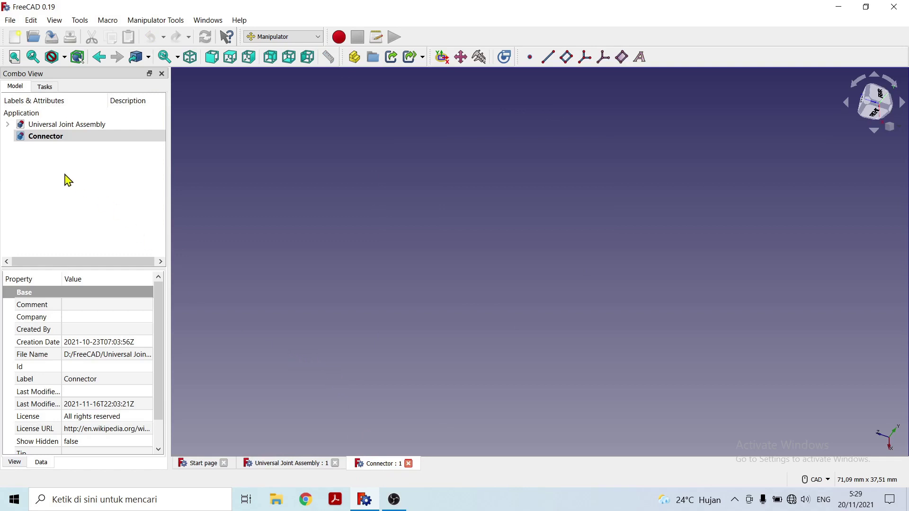
pyautogui.click(7, 125)
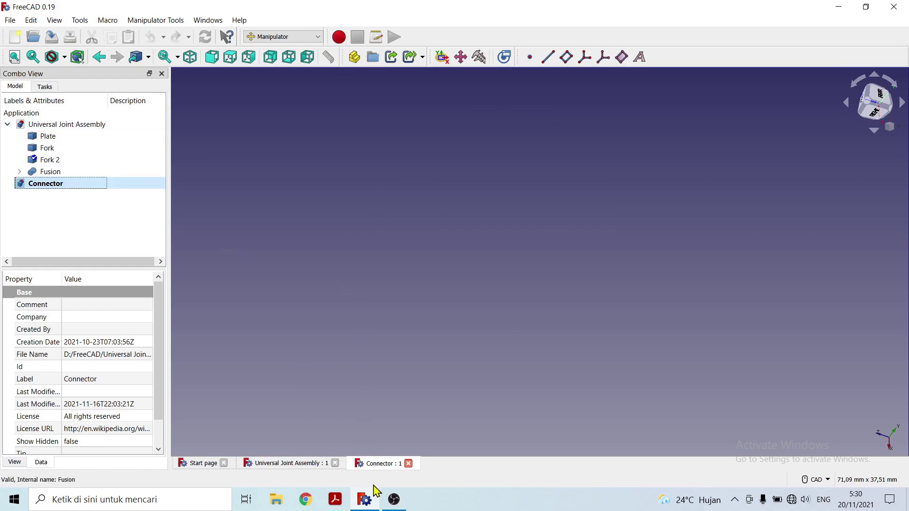
pyautogui.click(408, 463)
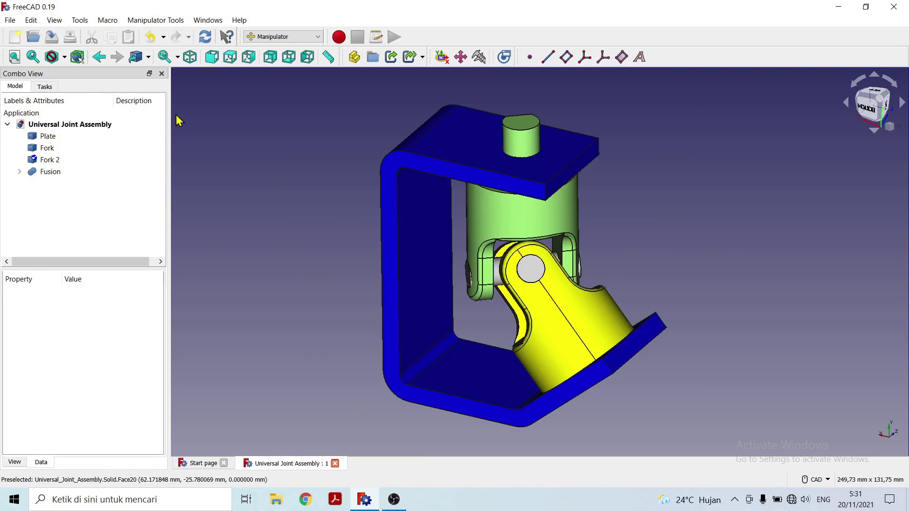
# Open the Connector document from the Universal Joint folder and view the whole part, including its open bore
pyautogui.click(10, 20)
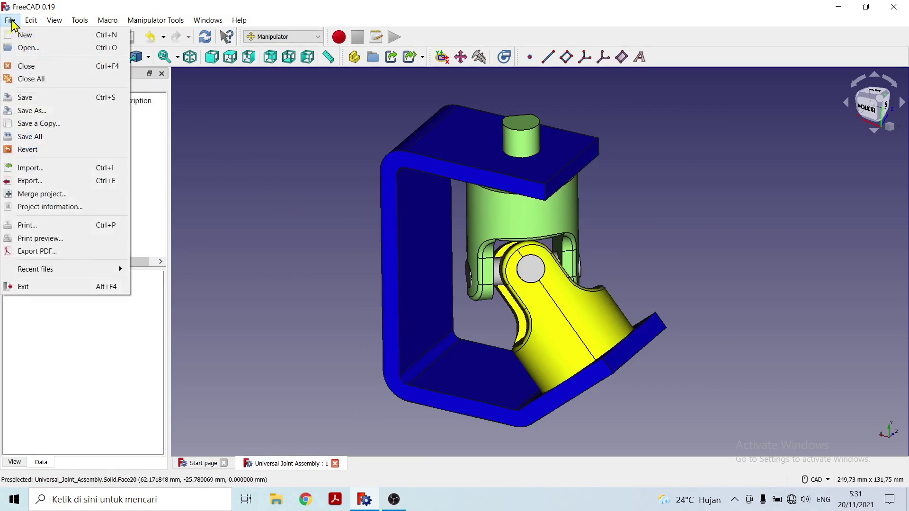
pyautogui.click(28, 48)
pyautogui.click(142, 114)
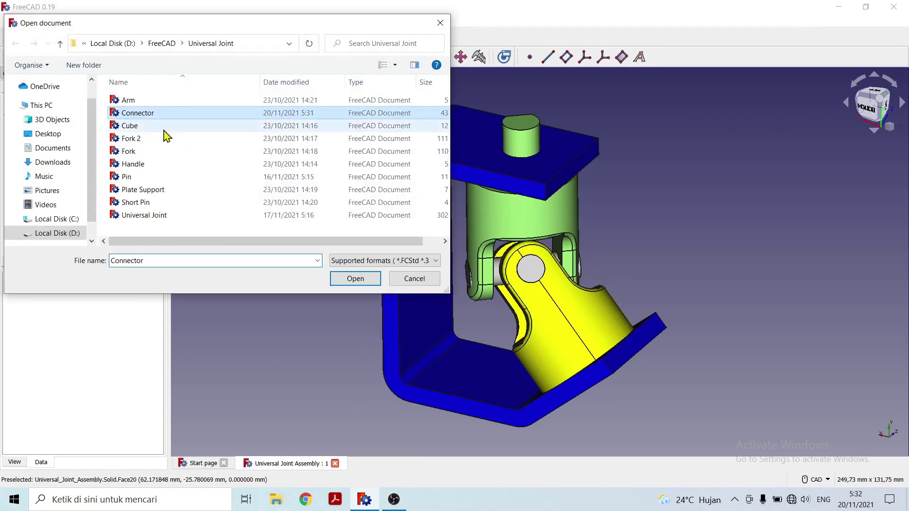
pyautogui.click(357, 280)
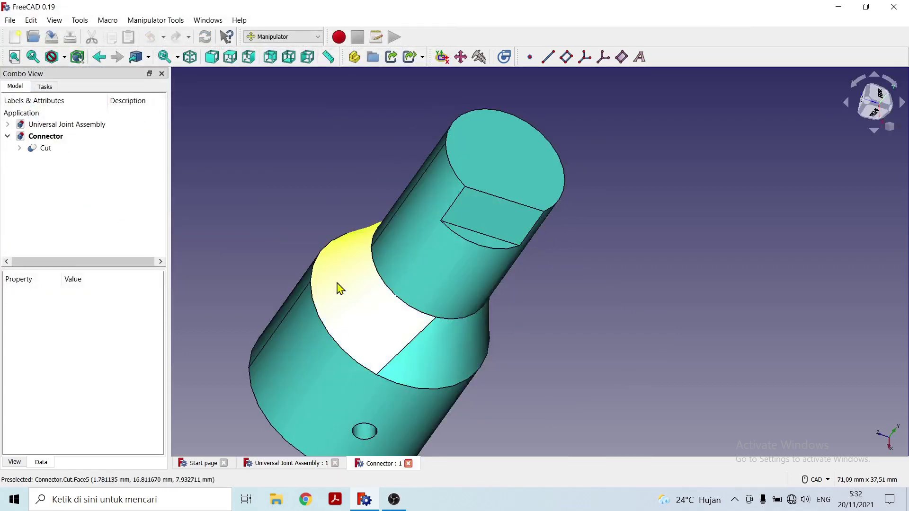
pyautogui.moveTo(635, 310); pyautogui.dragTo(613, 316, button='middle')
pyautogui.scroll(-2, 613, 317)
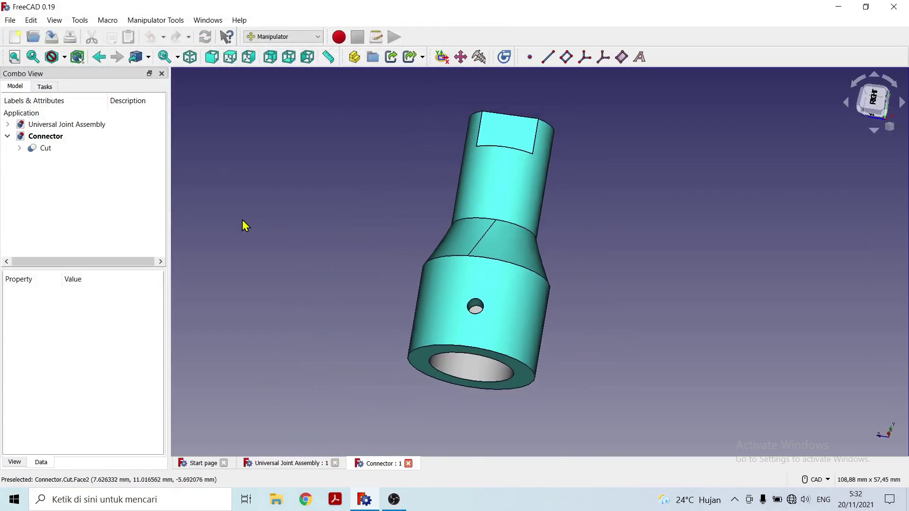
# Transfer the connector's Cut body into the Universal Joint Assembly document and close the Connector document
pyautogui.click(46, 148)
pyautogui.moveTo(47, 138); pyautogui.dragTo(51, 129)
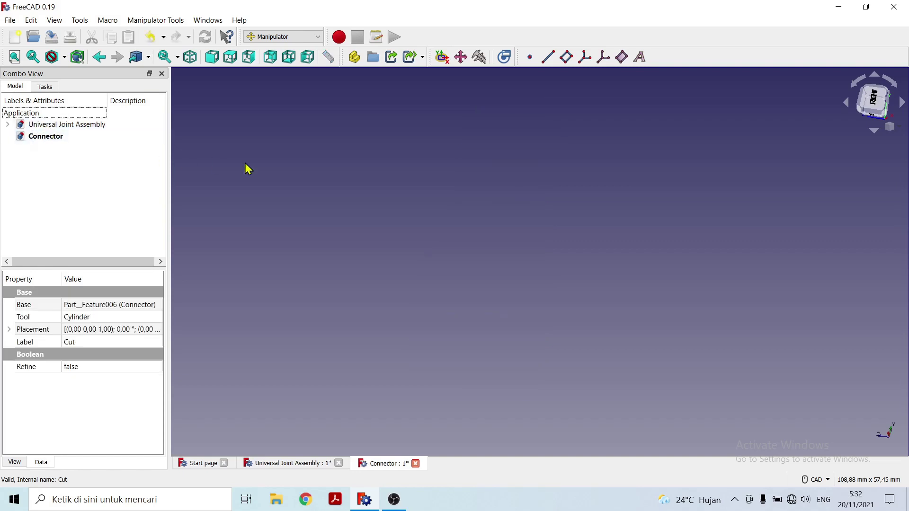
pyautogui.click(6, 125)
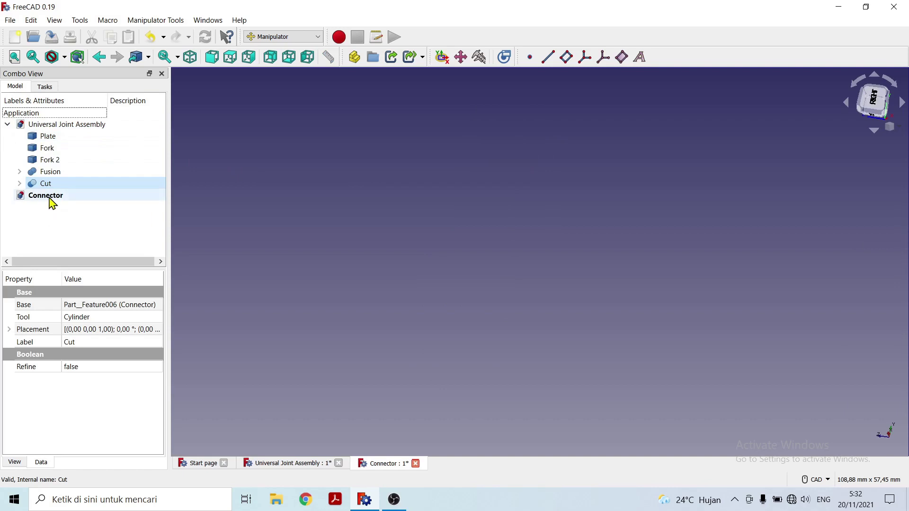
pyautogui.click(416, 464)
pyautogui.click(527, 271)
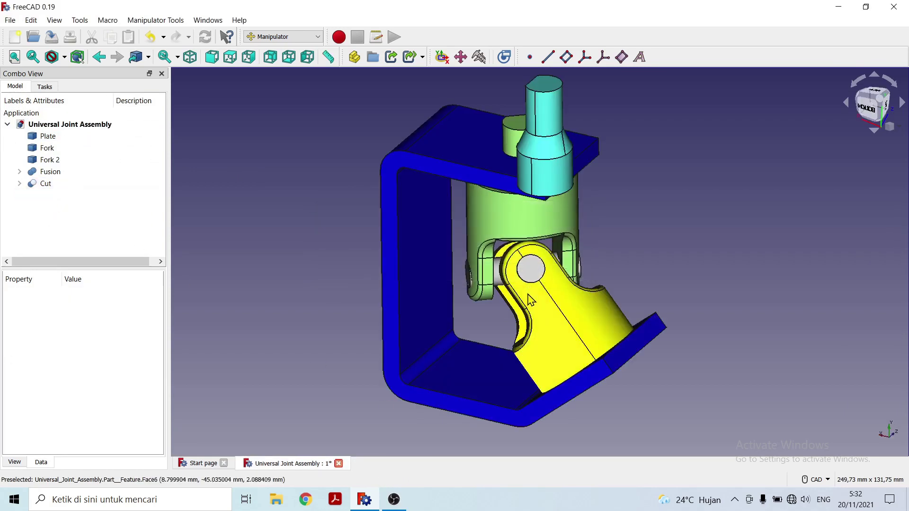
# Align the circular edge of the connector's bore to the end edge of Fork 2's protruding shaft with the Align tool
pyautogui.moveTo(646, 316); pyautogui.dragTo(438, 289, button='middle')
pyautogui.moveTo(763, 227); pyautogui.dragTo(646, 317, button='middle')
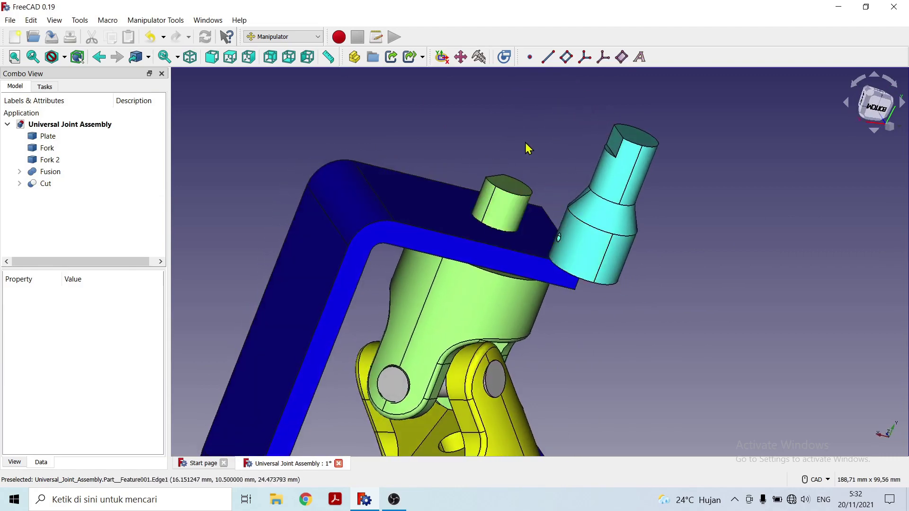
pyautogui.click(442, 57)
pyautogui.moveTo(591, 311); pyautogui.dragTo(657, 341, button='middle')
pyautogui.scroll(4, 611, 279)
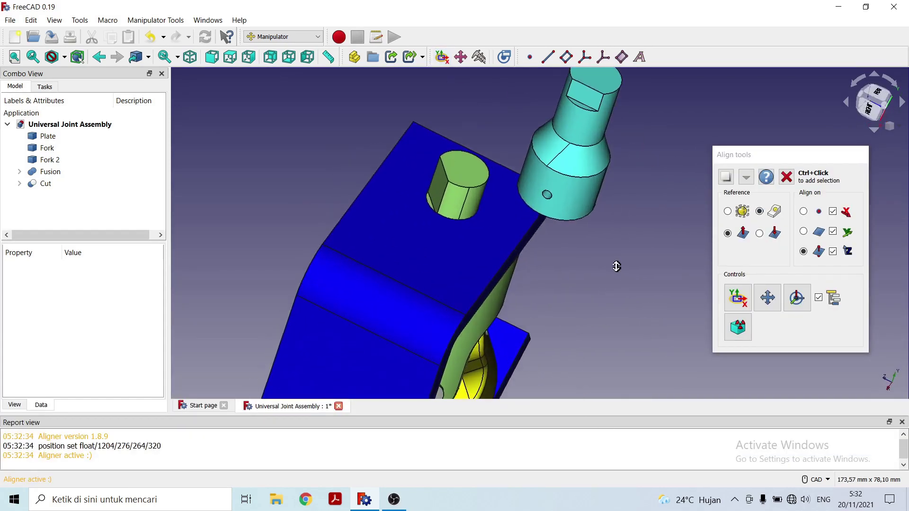
pyautogui.click(489, 186)
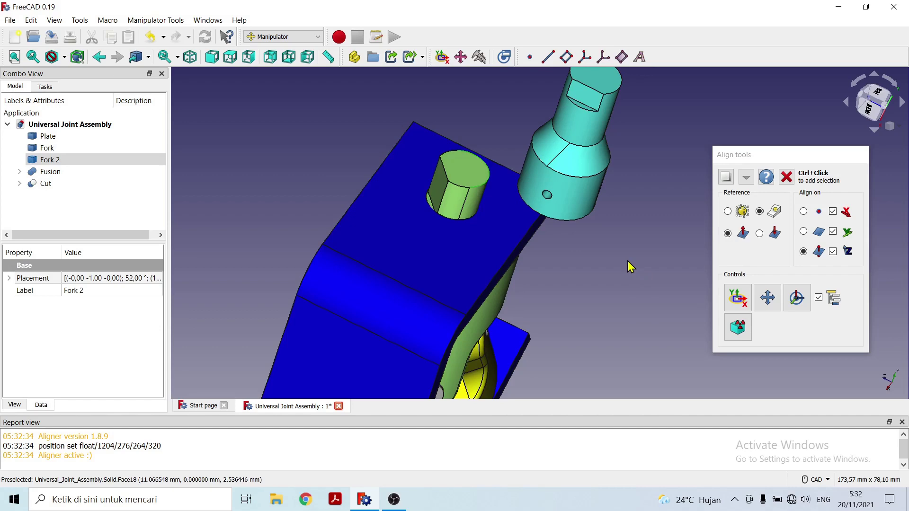
pyautogui.moveTo(584, 280); pyautogui.dragTo(601, 253, button='middle')
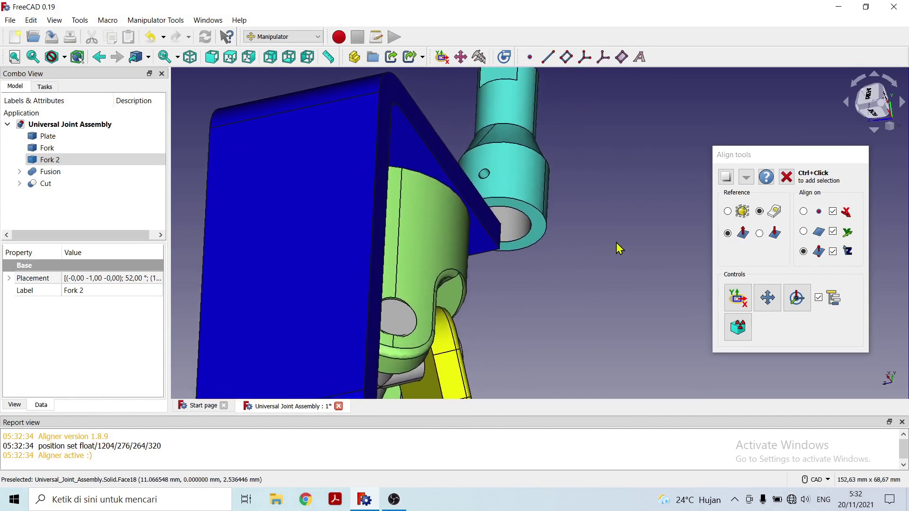
pyautogui.click(530, 237)
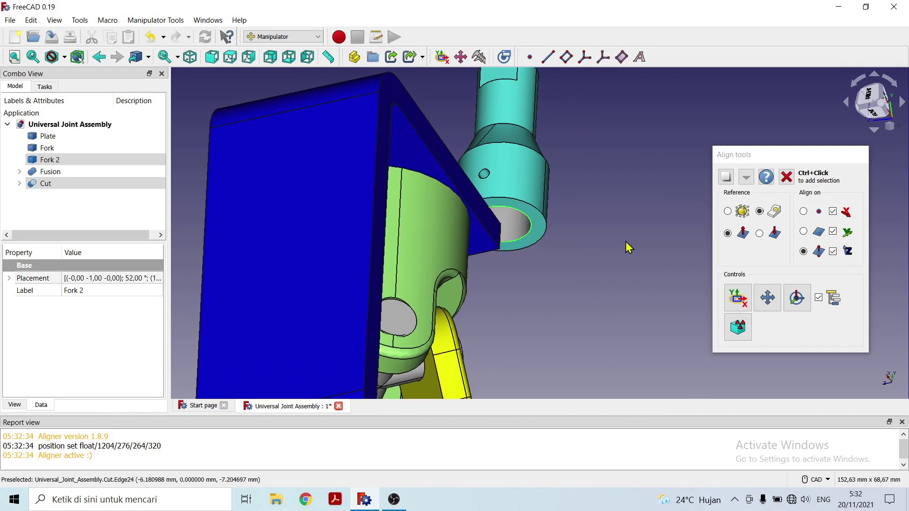
pyautogui.moveTo(575, 281); pyautogui.dragTo(569, 332, button='middle')
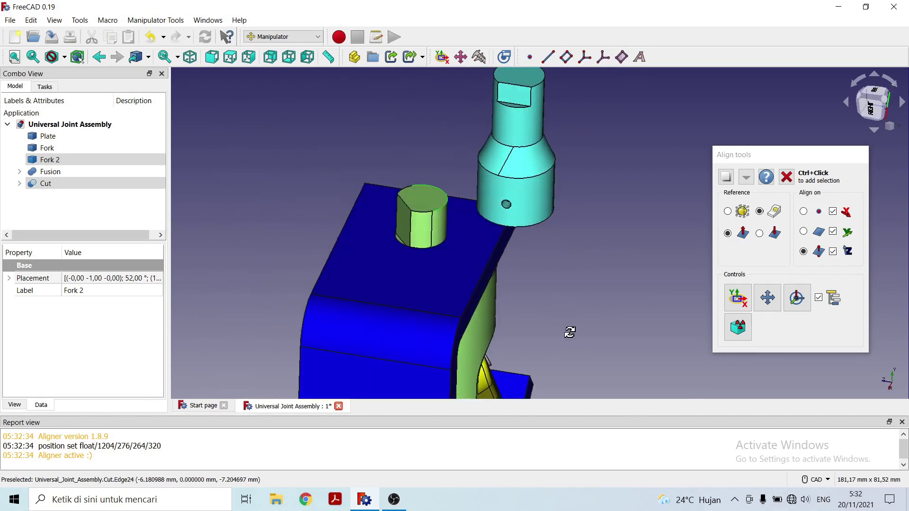
pyautogui.click(737, 299)
pyautogui.moveTo(522, 290); pyautogui.dragTo(569, 257, button='middle')
pyautogui.scroll(4, 611, 216)
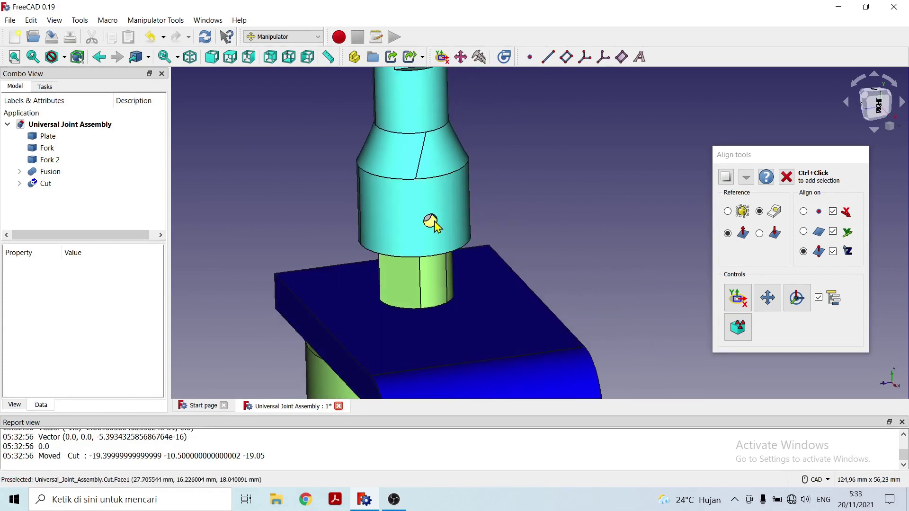
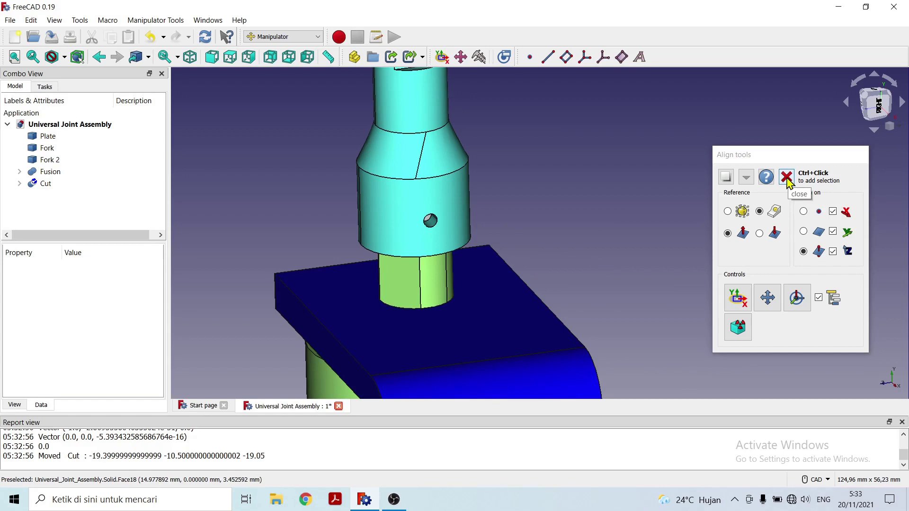
pyautogui.click(786, 178)
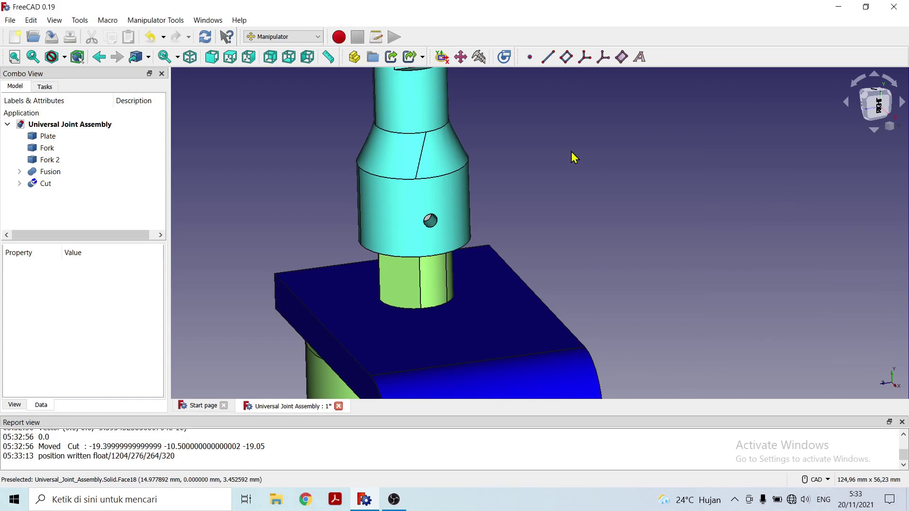
# Rotate the connector about its bottom edge's axis with the Mover tool, trying 45 degrees and setting it to -45 degrees
pyautogui.click(461, 58)
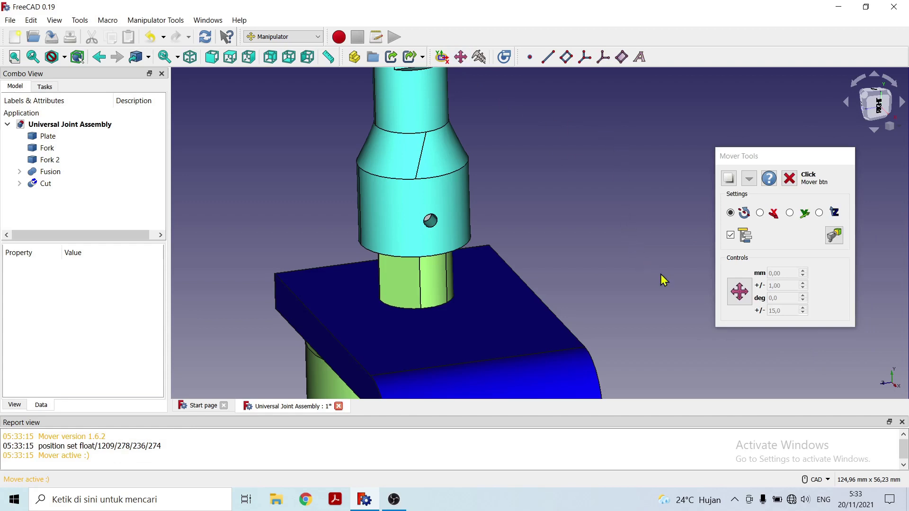
pyautogui.click(741, 297)
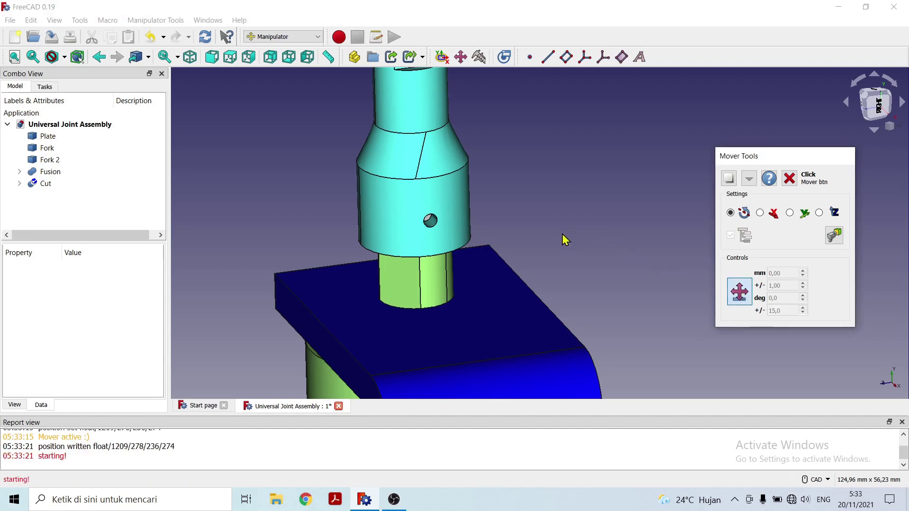
pyautogui.moveTo(563, 235); pyautogui.dragTo(602, 190, button='middle')
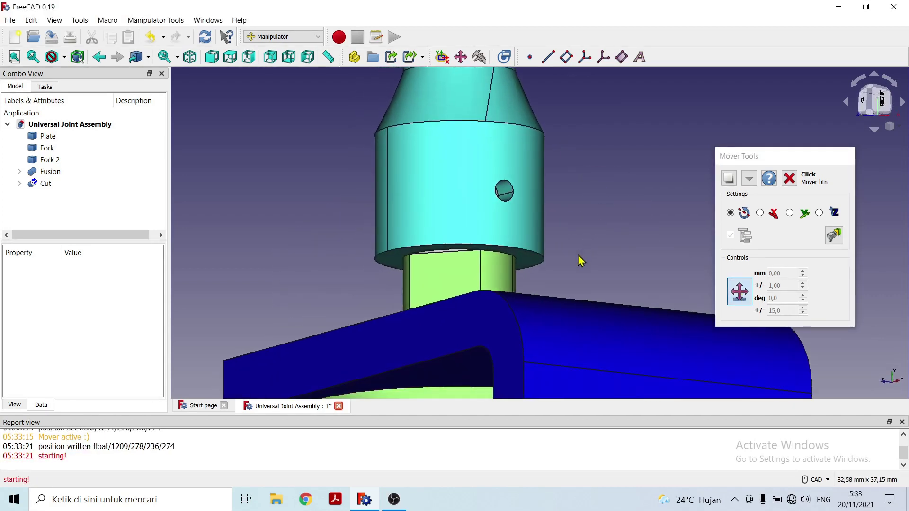
pyautogui.click(530, 257)
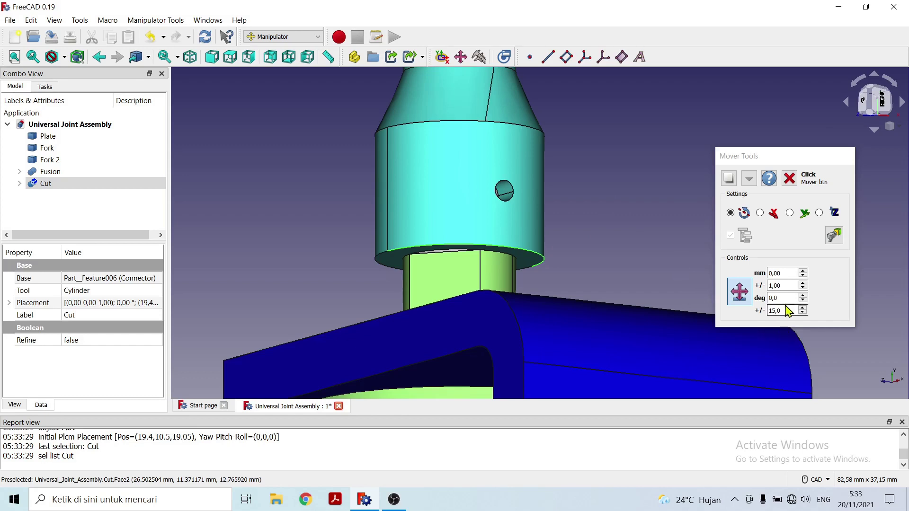
pyautogui.doubleClick(771, 299)
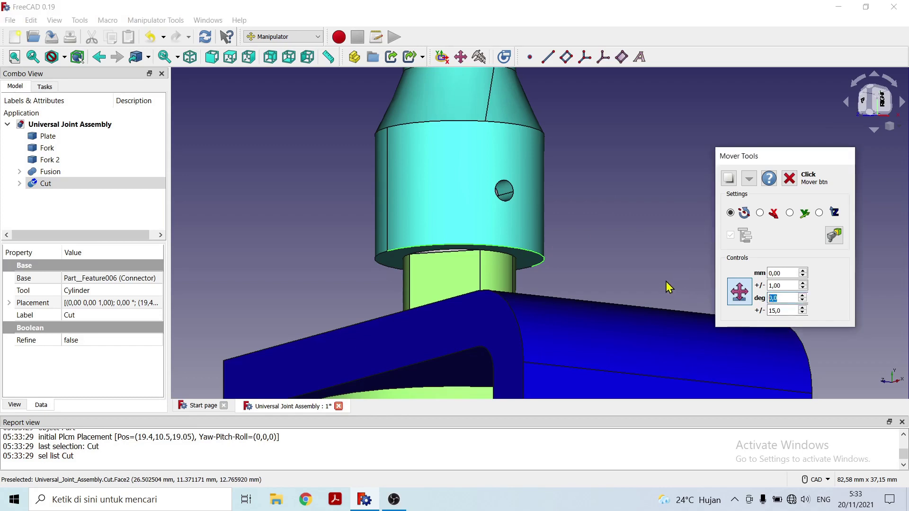
pyautogui.write('45')
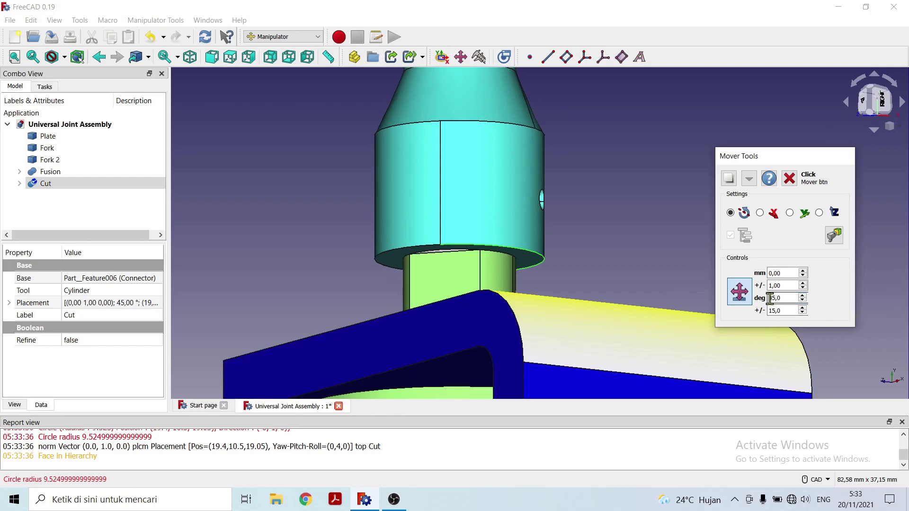
pyautogui.write('-')
pyautogui.moveTo(565, 186); pyautogui.dragTo(627, 209, button='middle')
# Fine-tune the connector's rotation about its axis by trying -46 degrees and setting it to -47 degrees
pyautogui.click(785, 297)
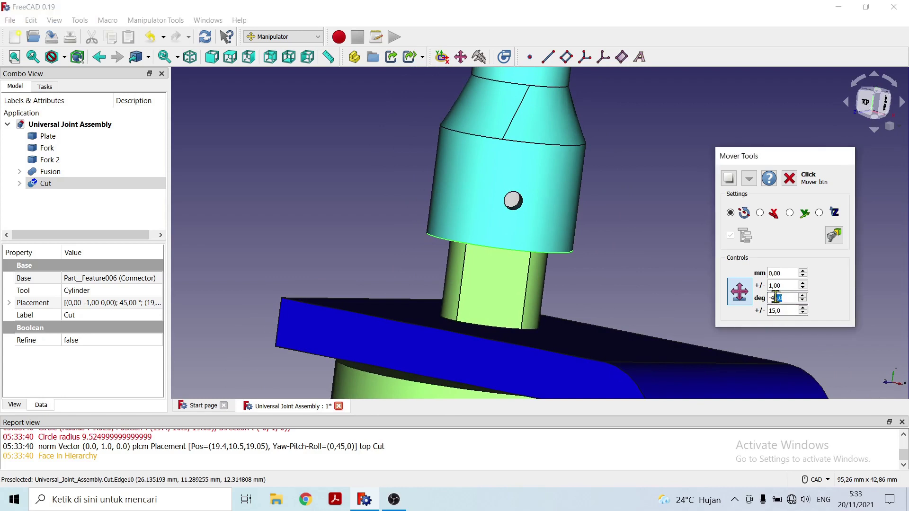
pyautogui.write('6')
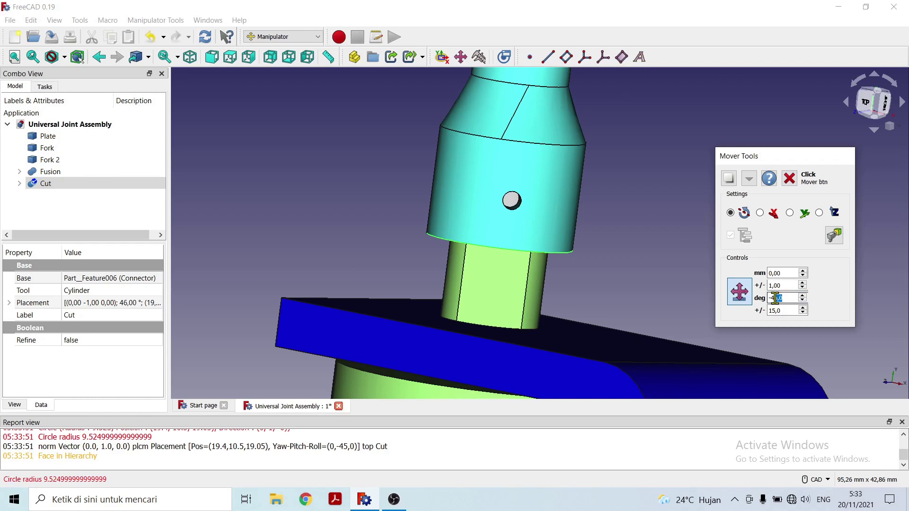
pyautogui.write('7')
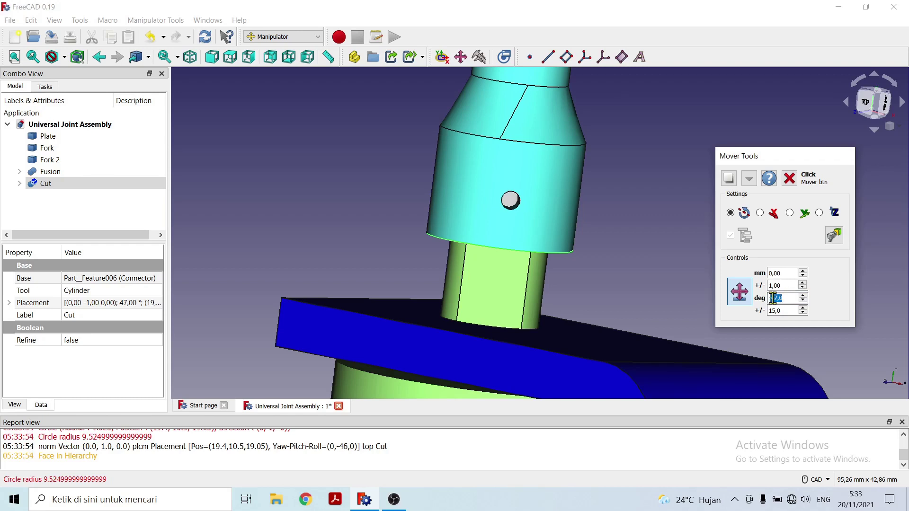
# Fine-tune the connector's rotation about its axis by trying -48 degrees and setting it to -49 degrees
pyautogui.click(792, 313)
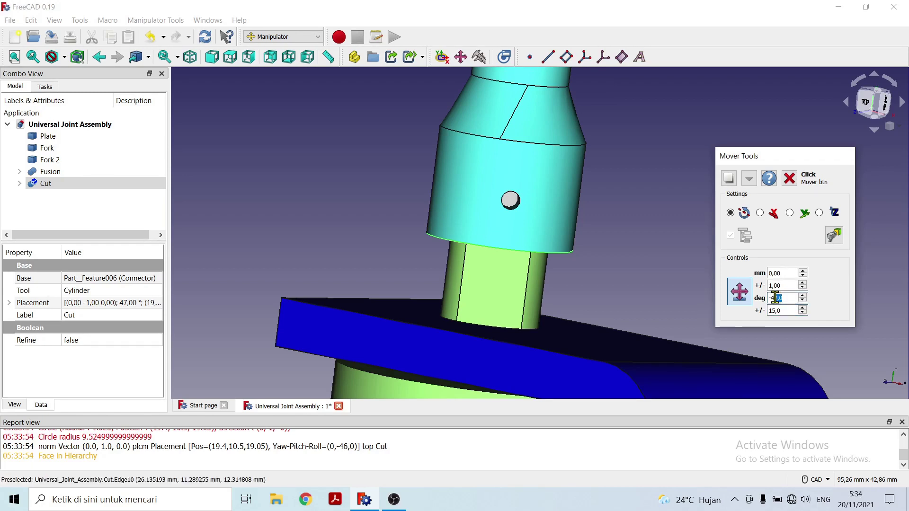
pyautogui.write('8')
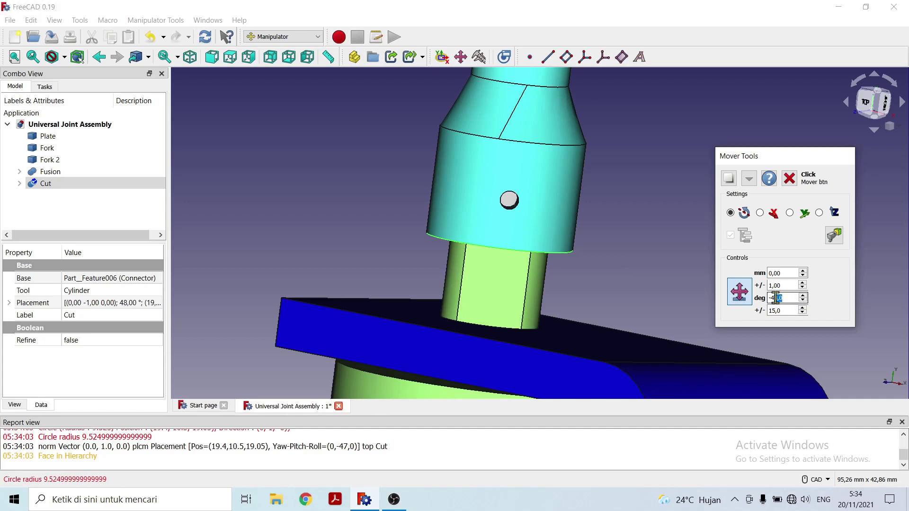
pyautogui.write('9')
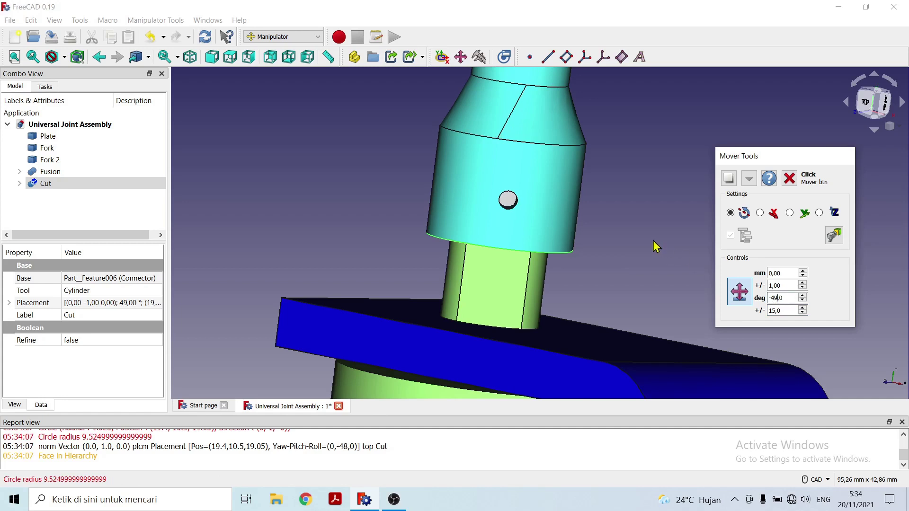
pyautogui.click(654, 239)
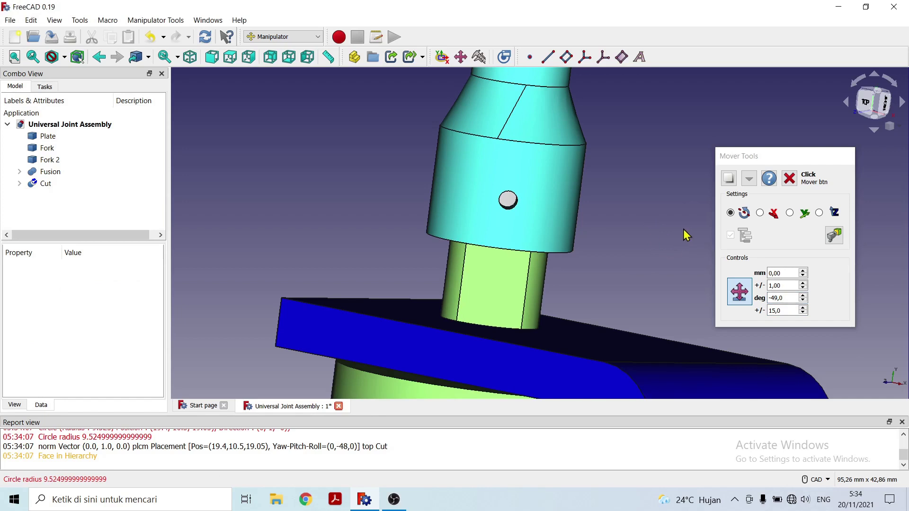
pyautogui.moveTo(677, 204); pyautogui.dragTo(640, 222, button='middle')
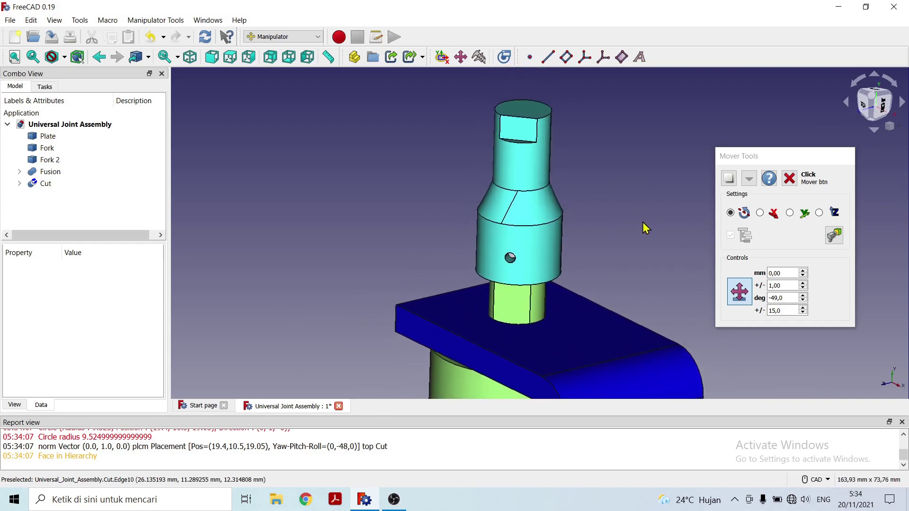
# Slide the connector along its axis onto Fork 2's shaft, trying 10 mm and setting it to -10 mm, and close the Mover tool
pyautogui.doubleClick(777, 273)
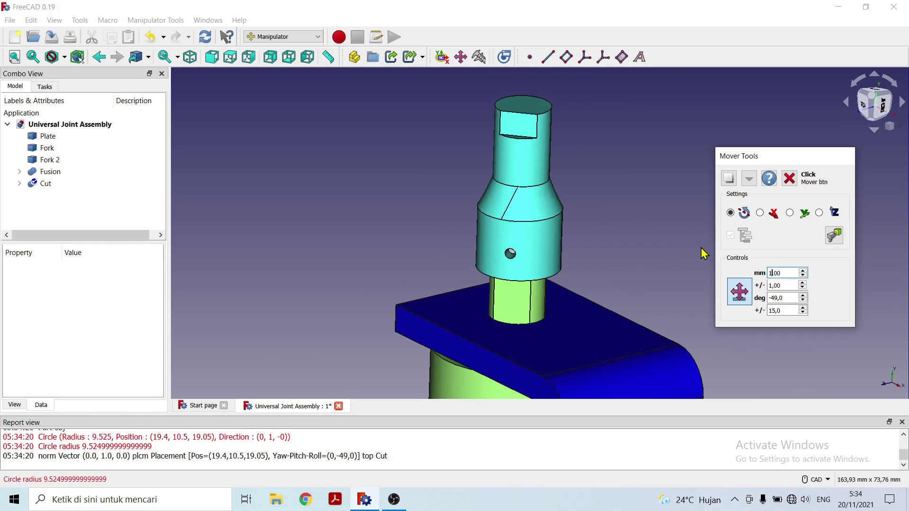
pyautogui.write('10')
pyautogui.press('Return')
pyautogui.click(770, 274)
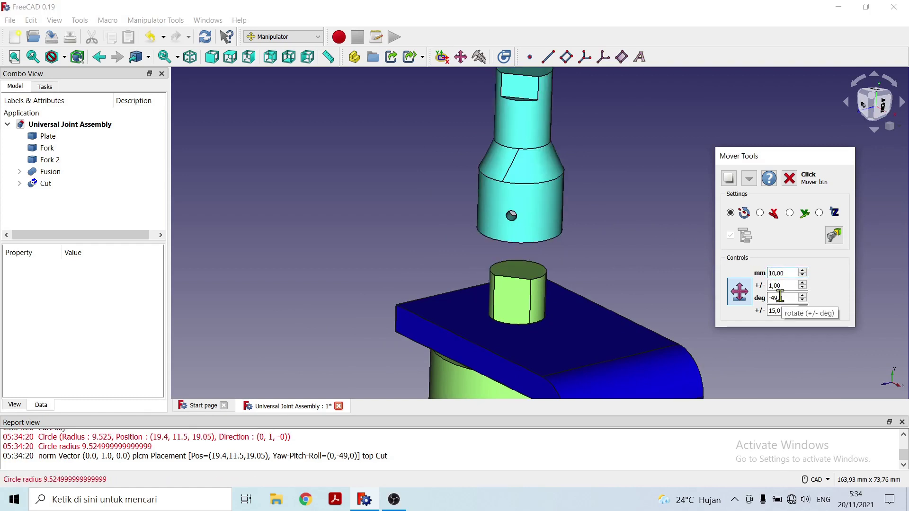
pyautogui.write('-')
pyautogui.press('Return')
pyautogui.moveTo(600, 251); pyautogui.dragTo(468, 149, button='middle')
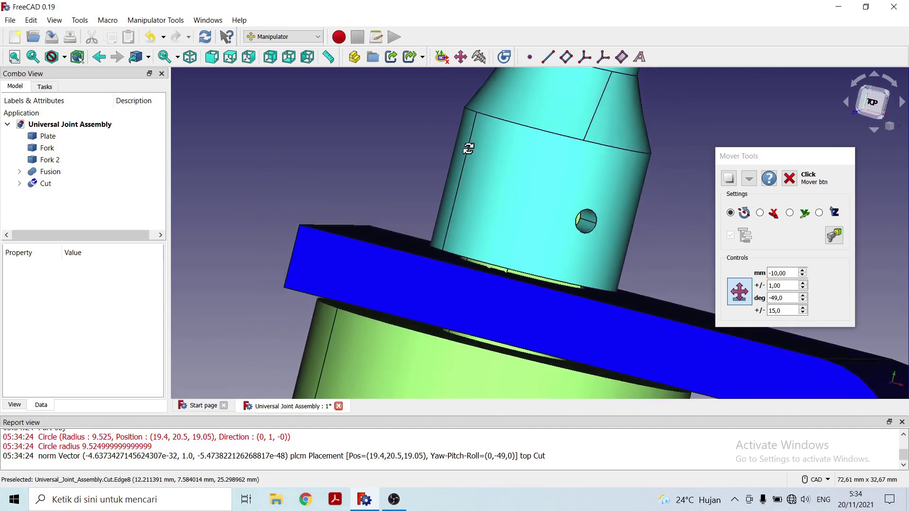
pyautogui.moveTo(664, 222); pyautogui.dragTo(654, 221, button='middle')
pyautogui.scroll(-5, 655, 220)
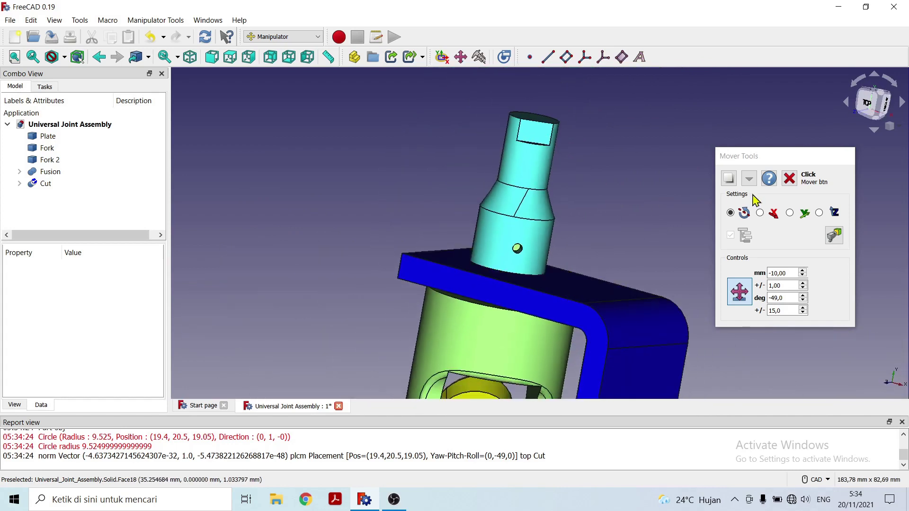
pyautogui.click(790, 179)
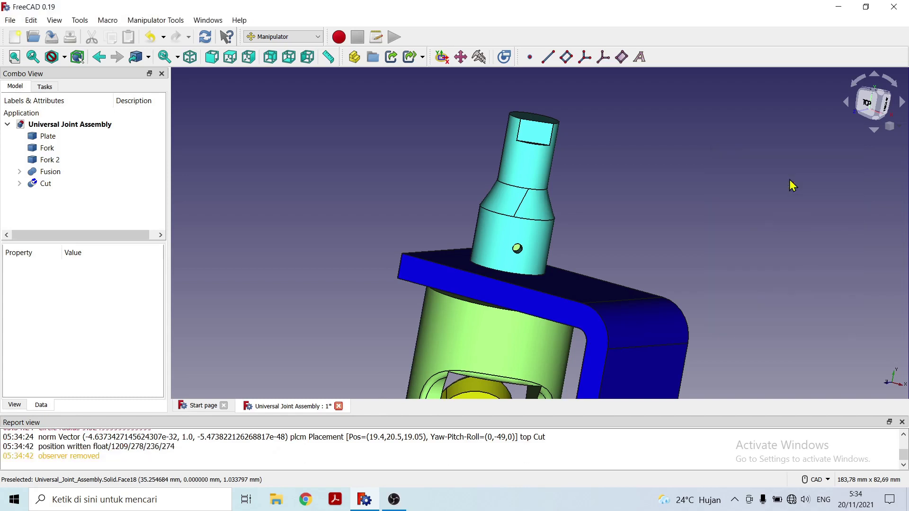
# Close the Report view and open the Arm document from the Universal Joint folder
pyautogui.scroll(-3, 640, 189)
pyautogui.moveTo(702, 180); pyautogui.dragTo(649, 217, button='middle')
pyautogui.moveTo(624, 300); pyautogui.dragTo(689, 277, button='middle')
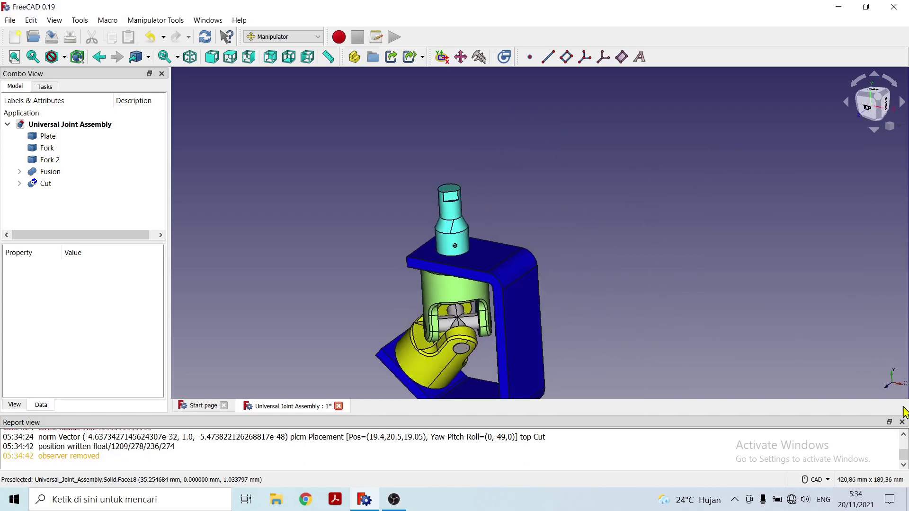
pyautogui.click(902, 422)
pyautogui.moveTo(640, 304); pyautogui.dragTo(681, 256, button='middle')
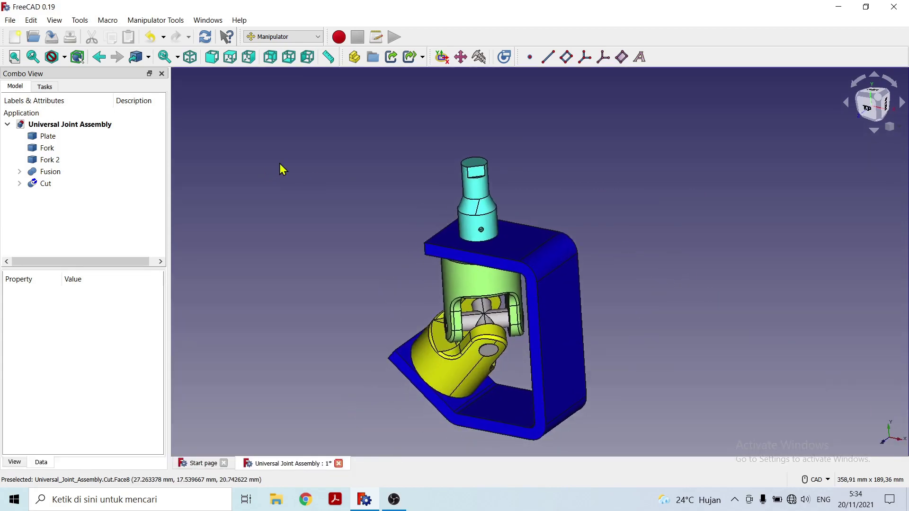
pyautogui.click(10, 19)
pyautogui.click(22, 48)
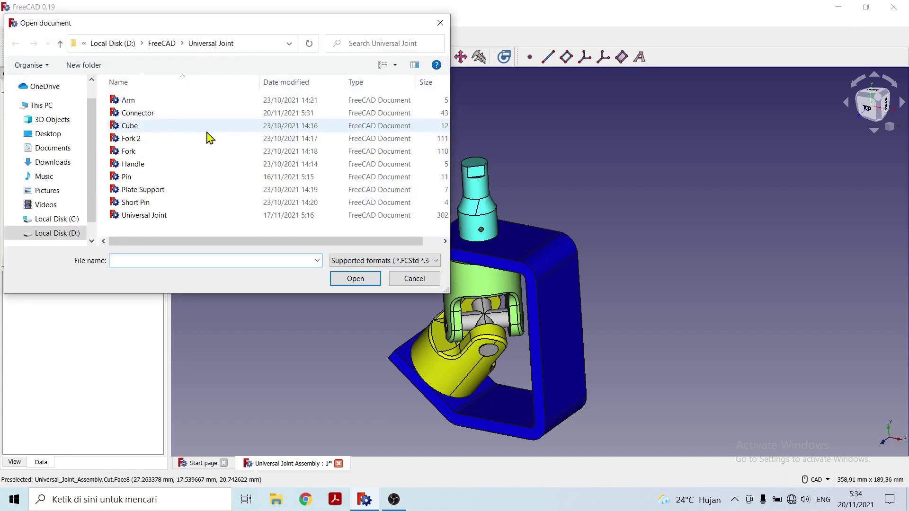
pyautogui.click(124, 100)
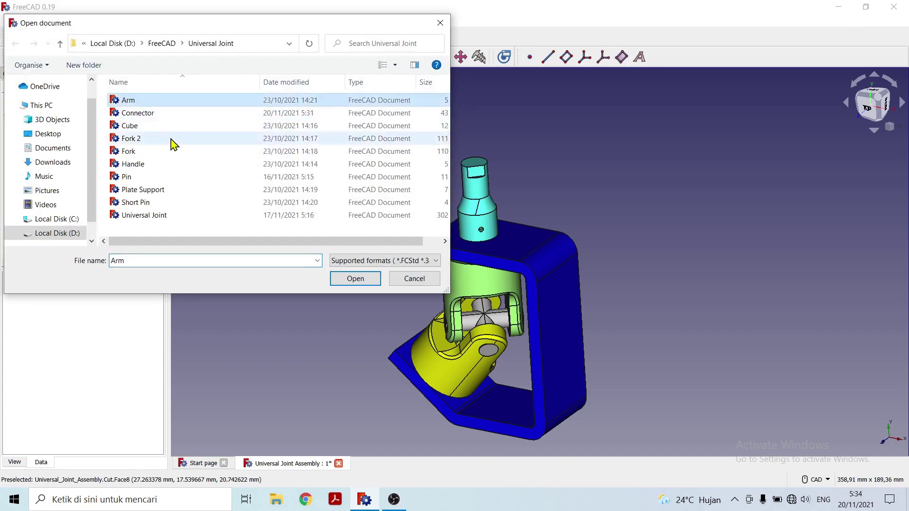
pyautogui.click(342, 283)
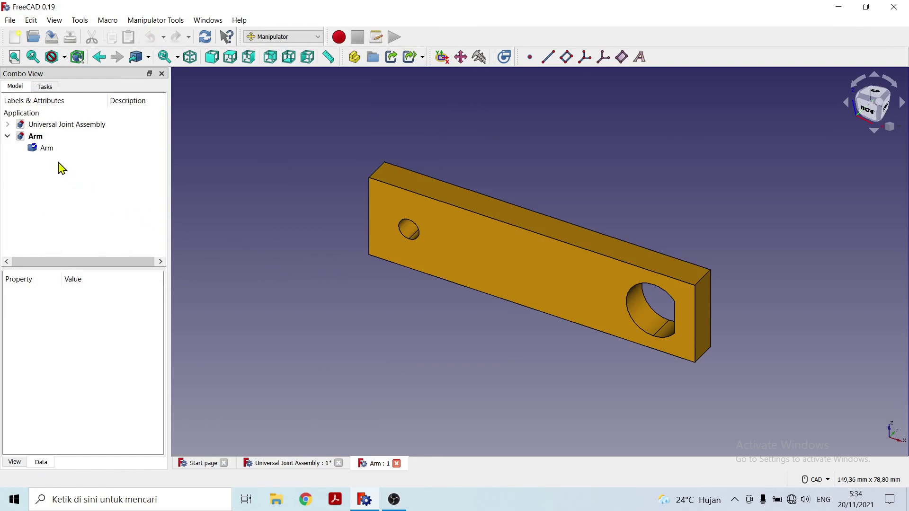
# Transfer the Arm body into the Universal Joint Assembly document and close the Arm document without saving
pyautogui.moveTo(53, 156); pyautogui.dragTo(60, 135)
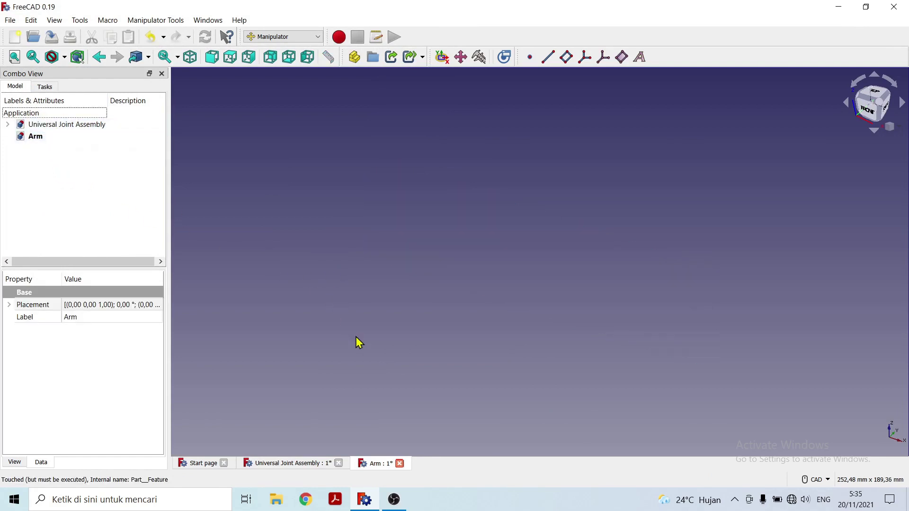
pyautogui.click(400, 463)
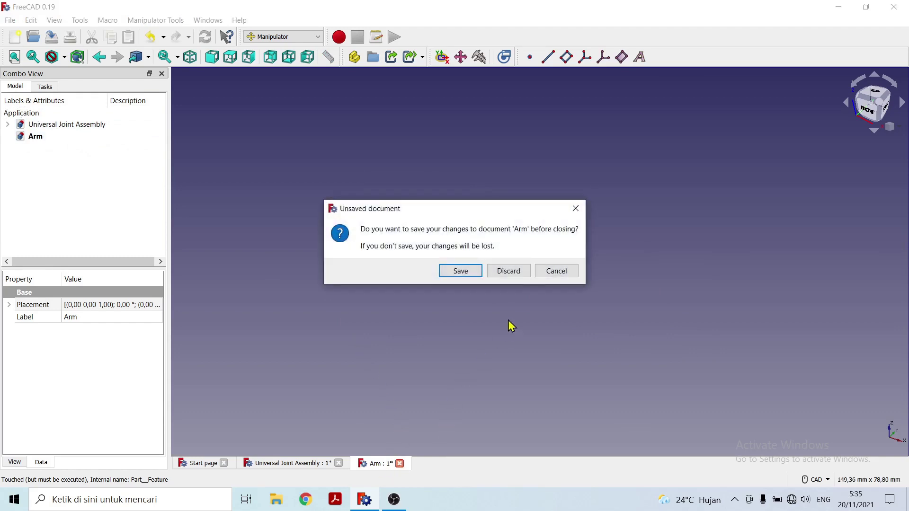
pyautogui.click(512, 273)
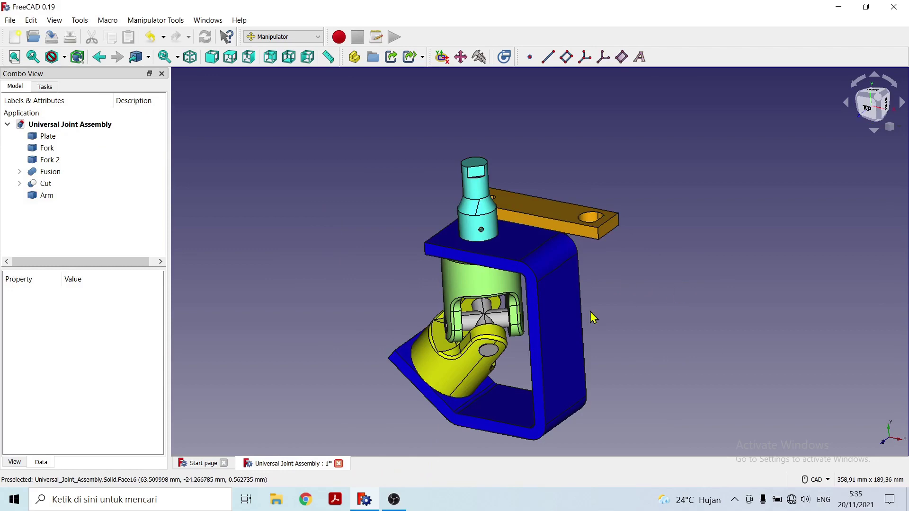
# Start the Align tool and set its reference to bounding box centers
pyautogui.moveTo(593, 318)
pyautogui.mouseDown(button='middle')
pyautogui.moveTo(644, 300)
pyautogui.moveTo(615, 311)
pyautogui.moveTo(499, 306)
pyautogui.moveTo(577, 311)
pyautogui.mouseUp(button='middle')
pyautogui.moveTo(643, 302); pyautogui.dragTo(558, 257, button='middle')
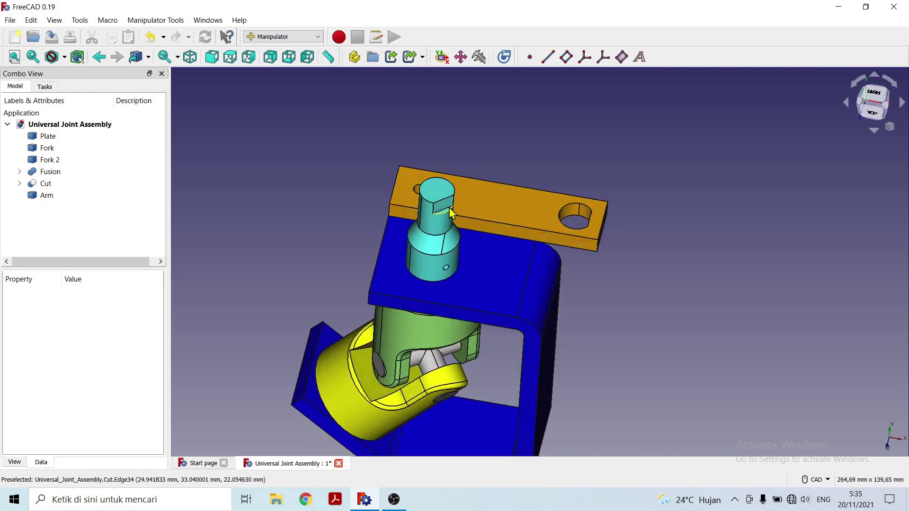
pyautogui.moveTo(680, 254)
pyautogui.mouseDown(button='middle')
pyautogui.moveTo(656, 298)
pyautogui.moveTo(712, 300)
pyautogui.moveTo(675, 268)
pyautogui.mouseUp(button='middle')
pyautogui.scroll(2, 674, 268)
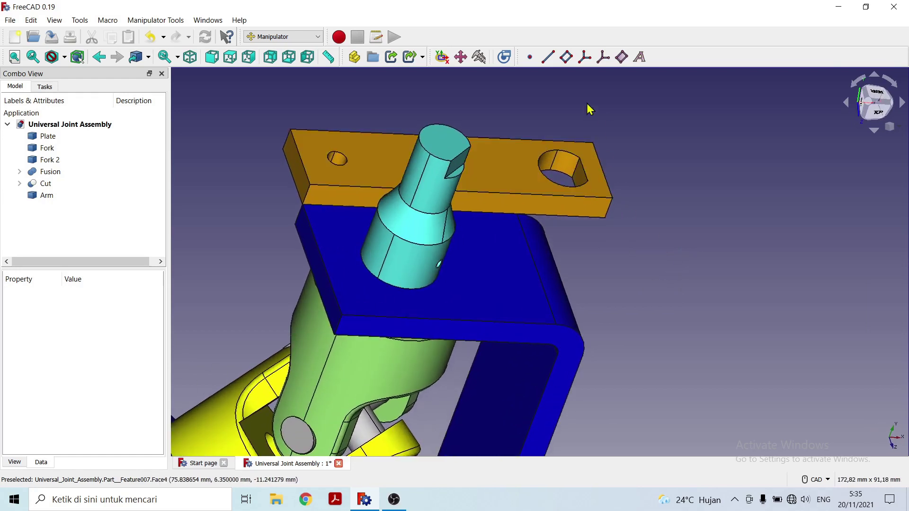
pyautogui.click(442, 57)
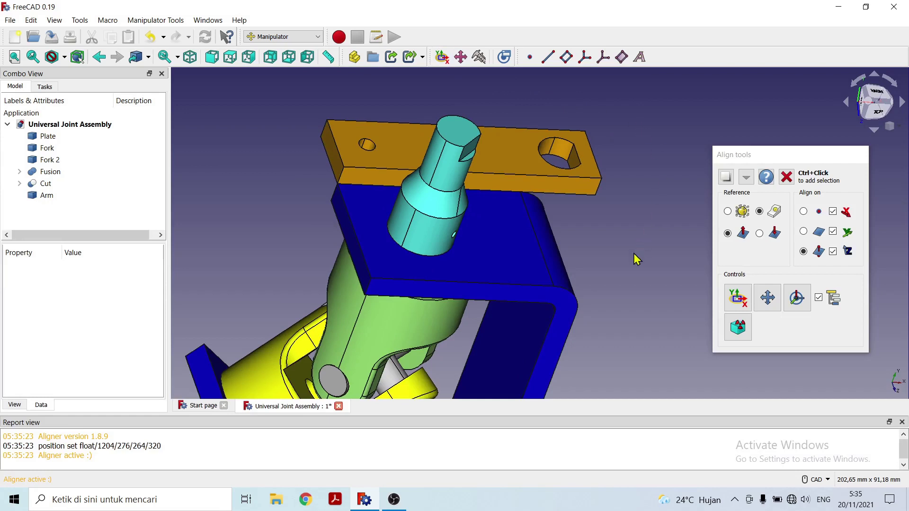
pyautogui.scroll(3, 593, 268)
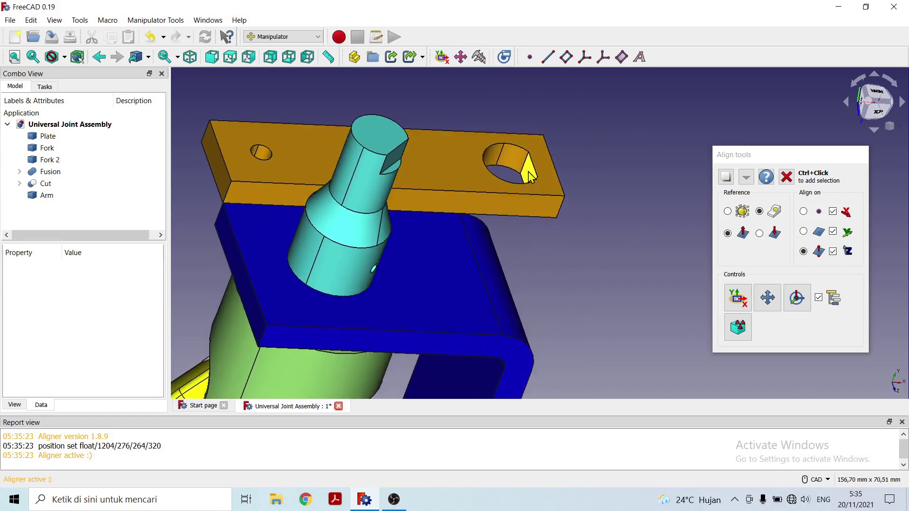
pyautogui.click(728, 212)
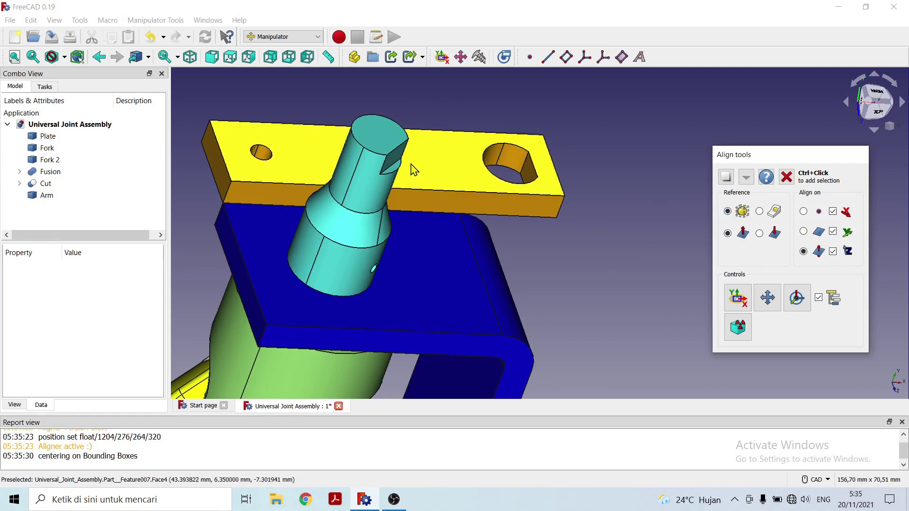
# Try to align the flat face of the arm's D-shaped hole with the connector's flat using normal direction, and undo the alignment
pyautogui.click(396, 154)
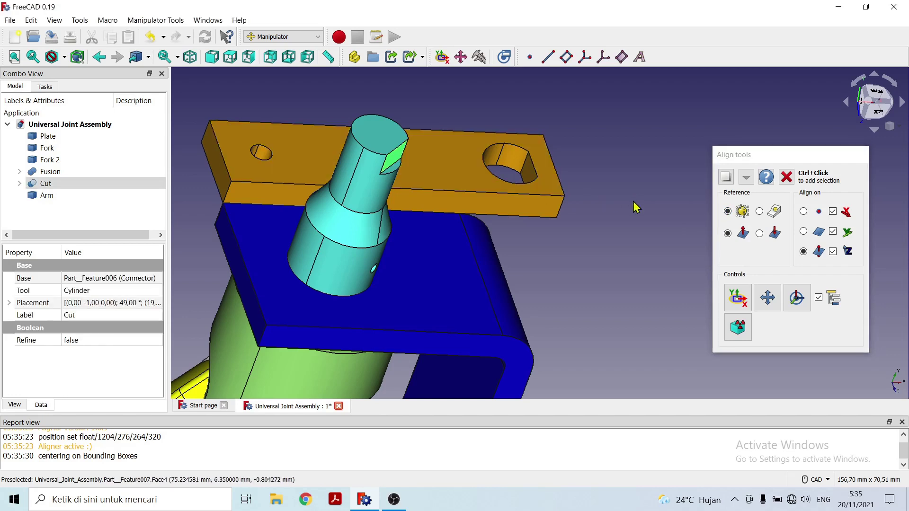
pyautogui.keyDown('ctrl'); pyautogui.click(530, 176); pyautogui.keyUp('ctrl')
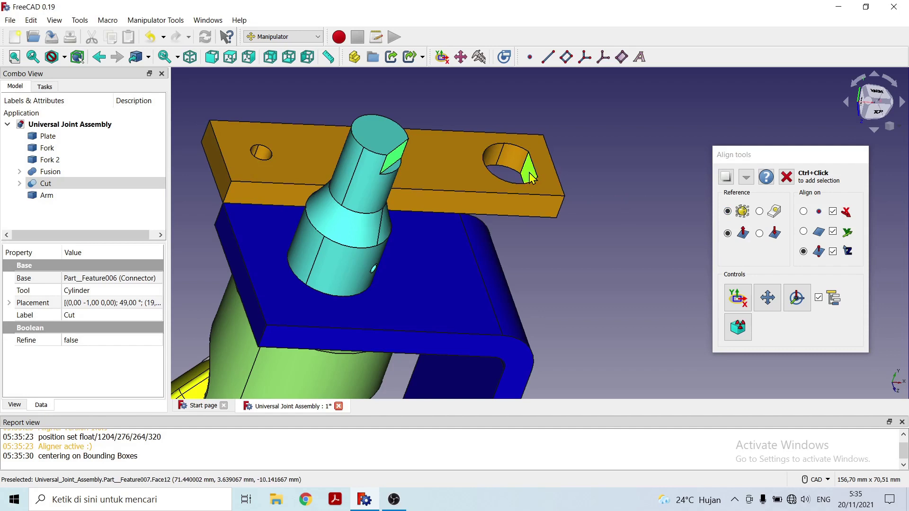
pyautogui.click(738, 298)
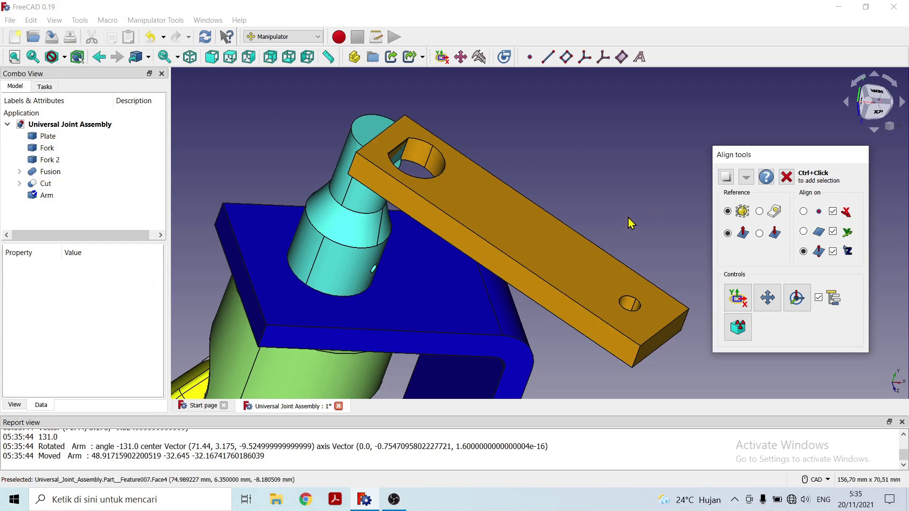
pyautogui.hotkey('ctrl', 'z')
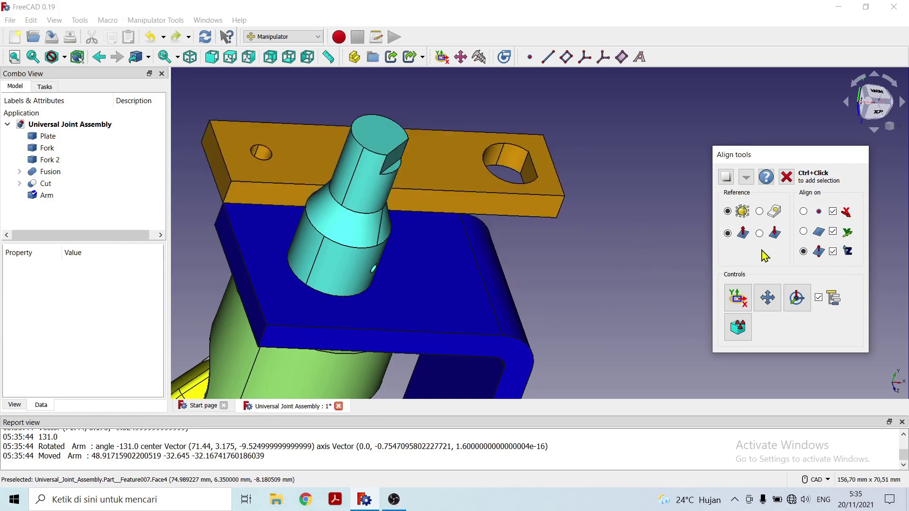
# Align the flat face of the arm's D-shaped hole to the connector's flat with inverted normals and close the Align tool
pyautogui.click(759, 234)
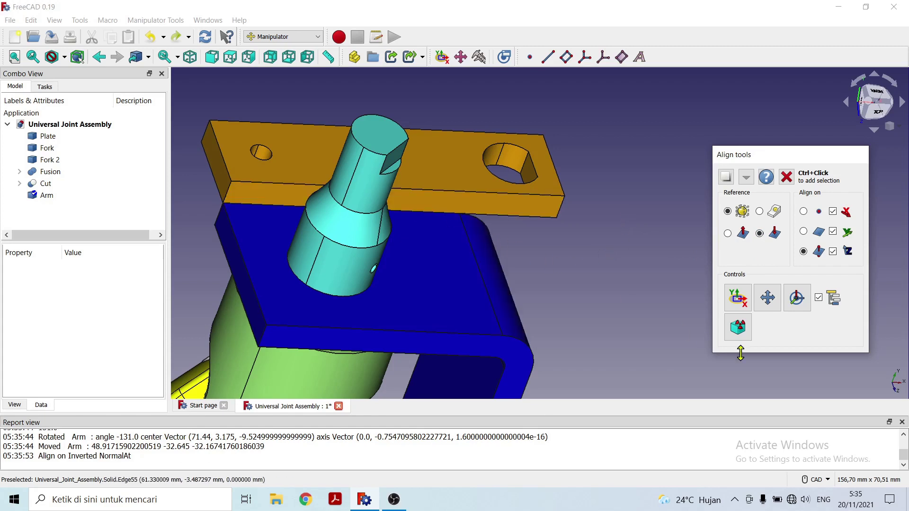
pyautogui.click(903, 423)
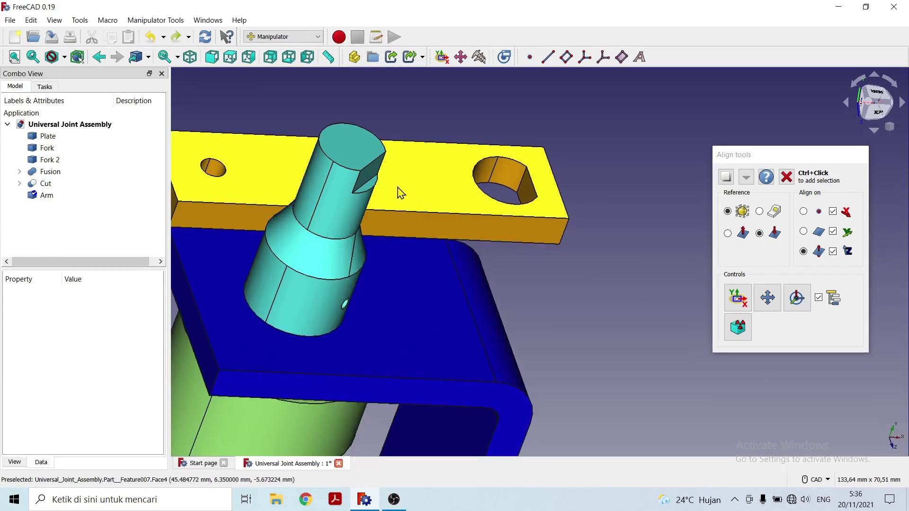
pyautogui.click(374, 179)
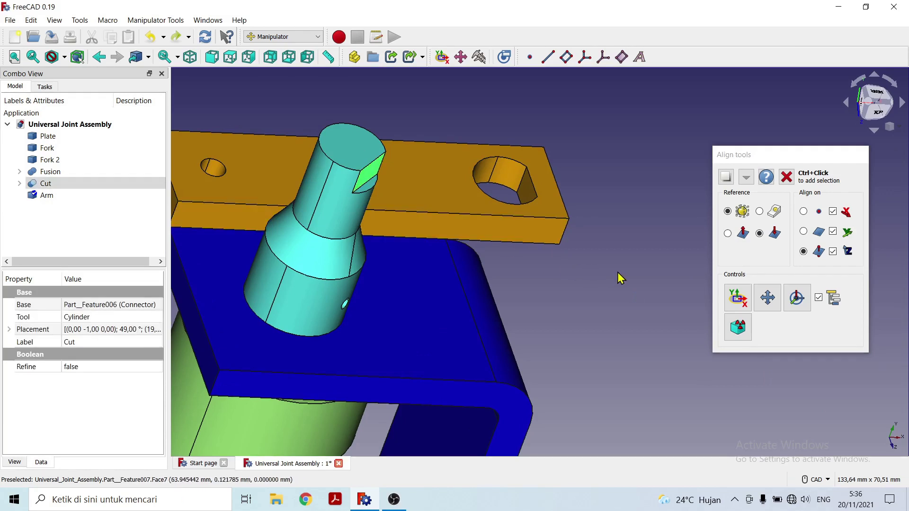
pyautogui.keyDown('ctrl'); pyautogui.click(527, 195); pyautogui.keyUp('ctrl')
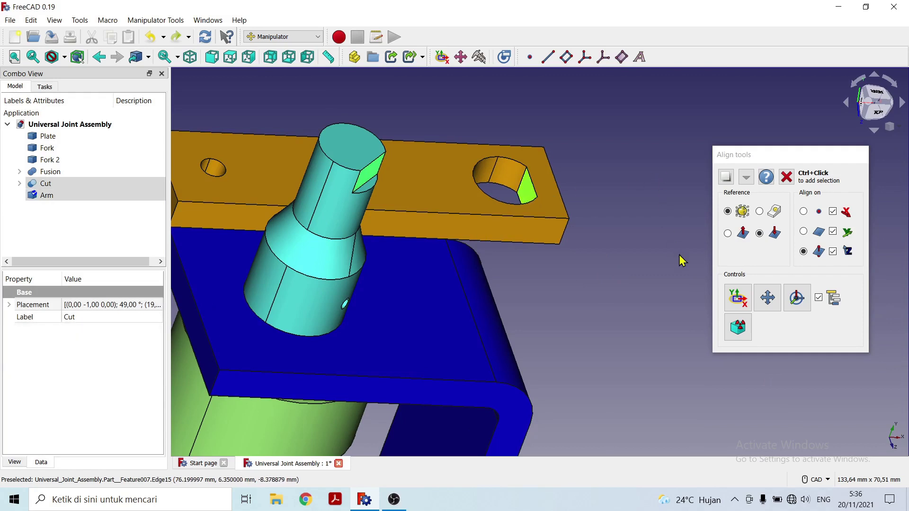
pyautogui.click(739, 300)
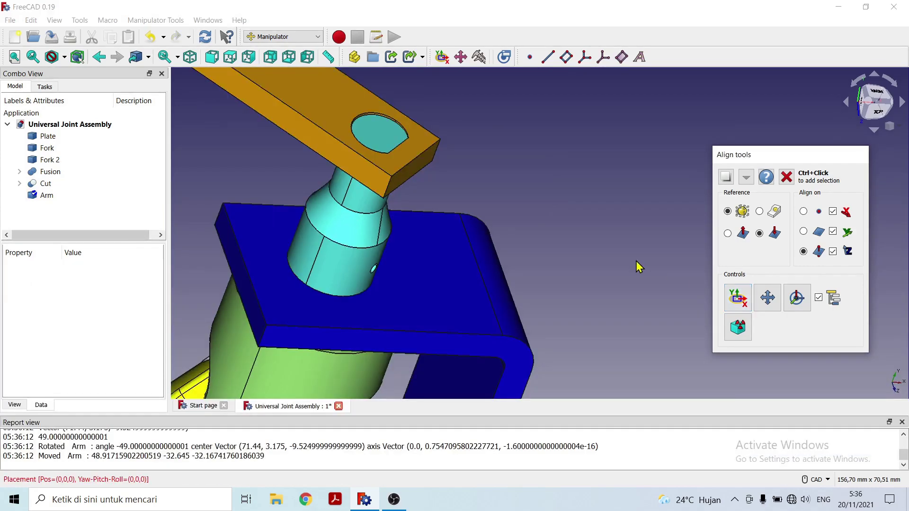
pyautogui.moveTo(480, 163); pyautogui.dragTo(547, 264, button='middle')
pyautogui.scroll(-2, 563, 224)
pyautogui.scroll(5, 578, 229)
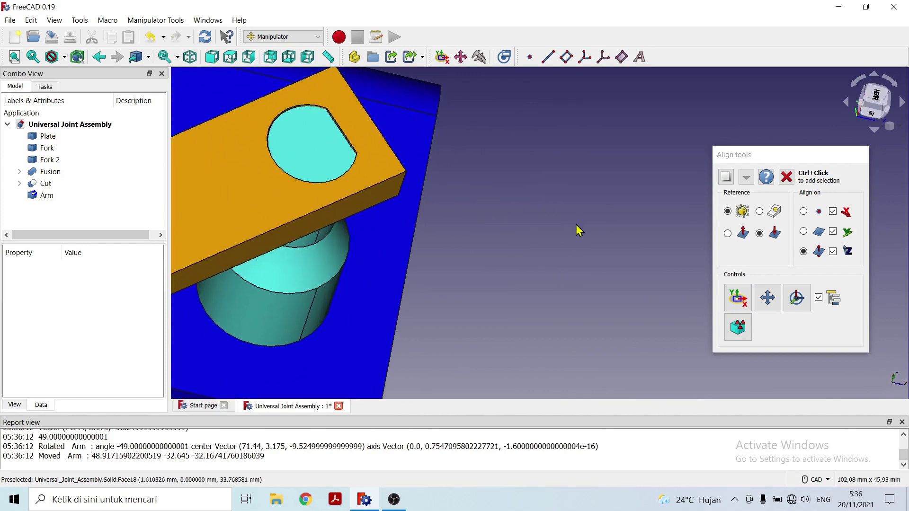
pyautogui.moveTo(578, 230); pyautogui.dragTo(524, 245, button='middle')
pyautogui.scroll(3, 581, 246)
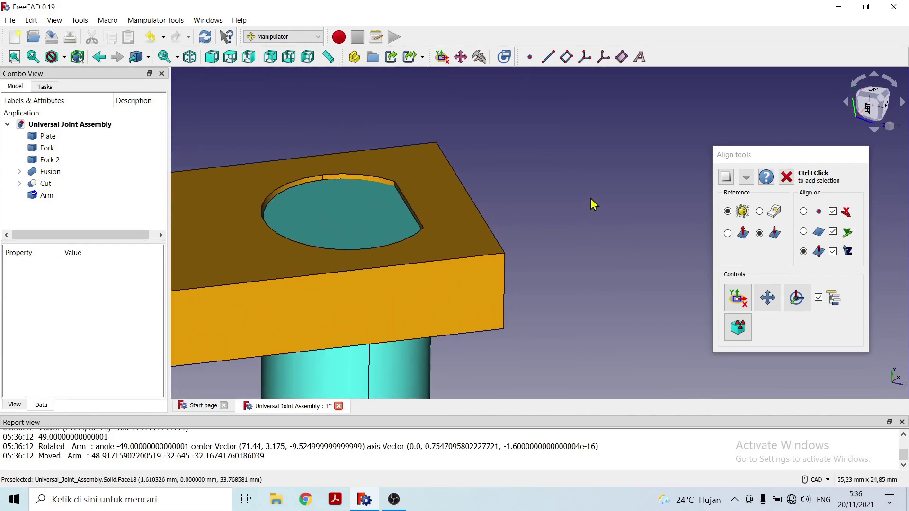
pyautogui.click(787, 176)
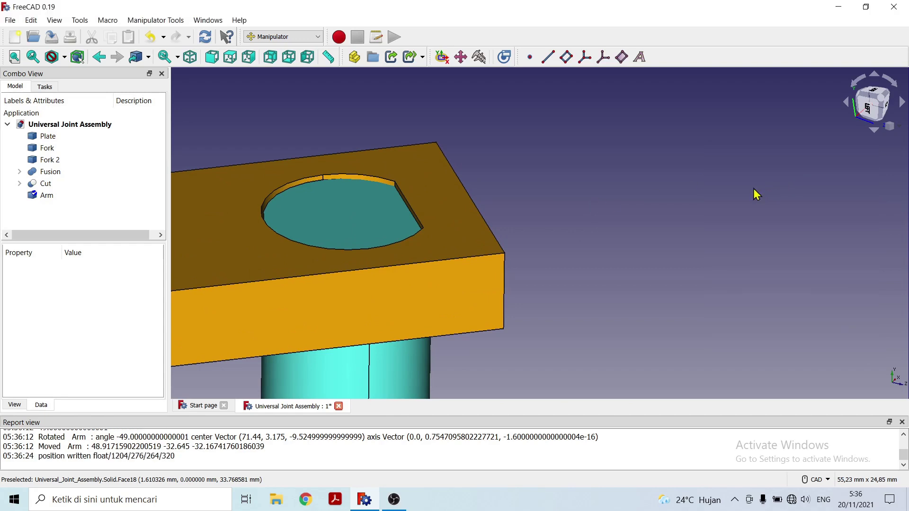
# Start the Mover tool on the arm, picking the circular edge of its D-shaped hole as the movement reference
pyautogui.click(461, 58)
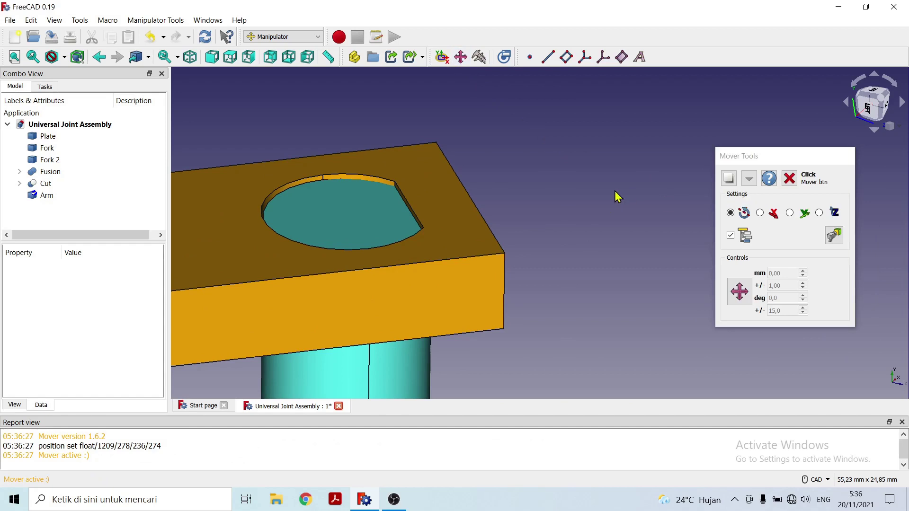
pyautogui.click(741, 293)
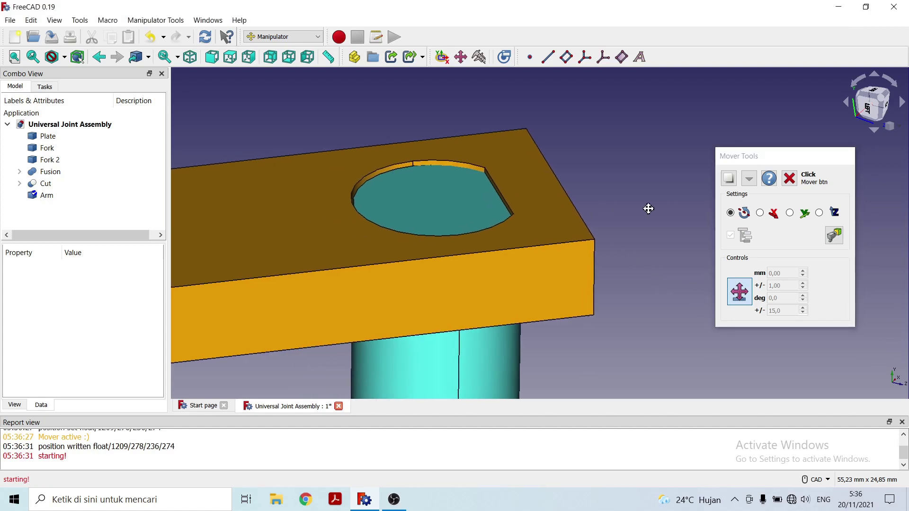
pyautogui.click(395, 171)
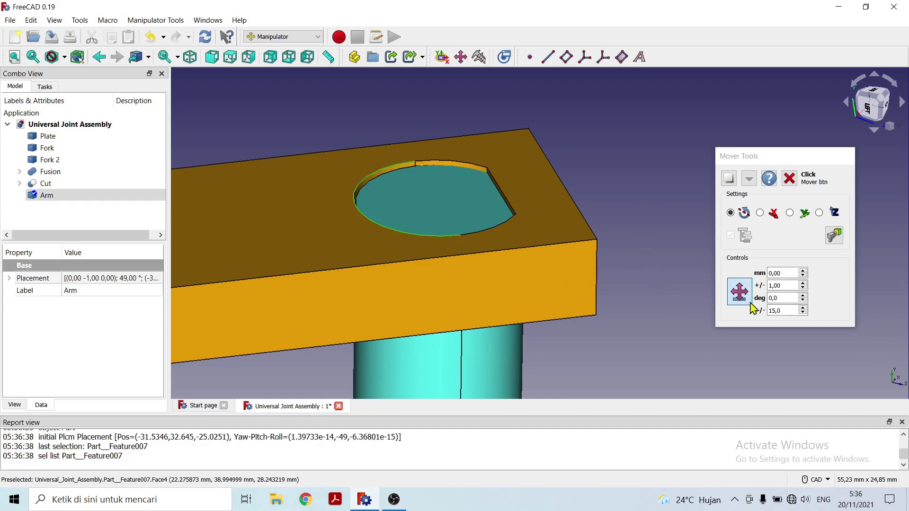
# Try shifting the arm 1 mm and -1 mm along the hole's axis, and reset the offset to 0
pyautogui.click(777, 273)
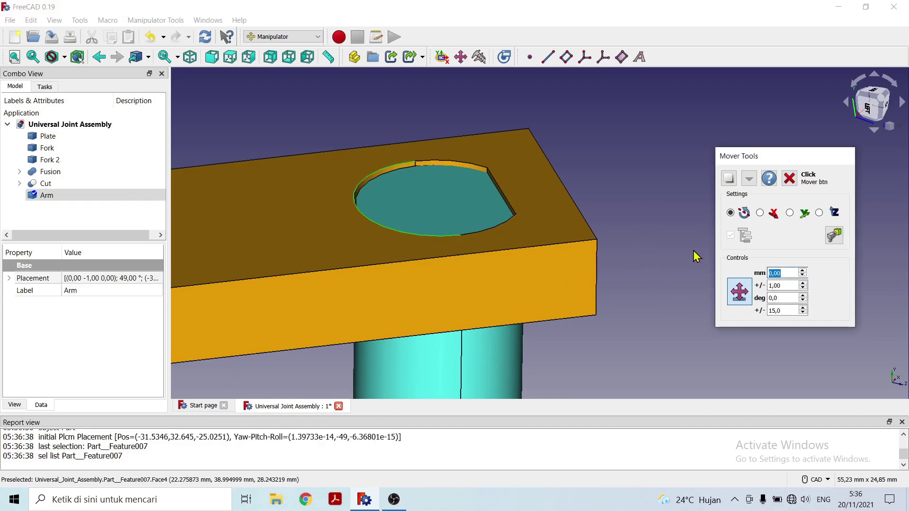
pyautogui.press('Return')
pyautogui.click(771, 274)
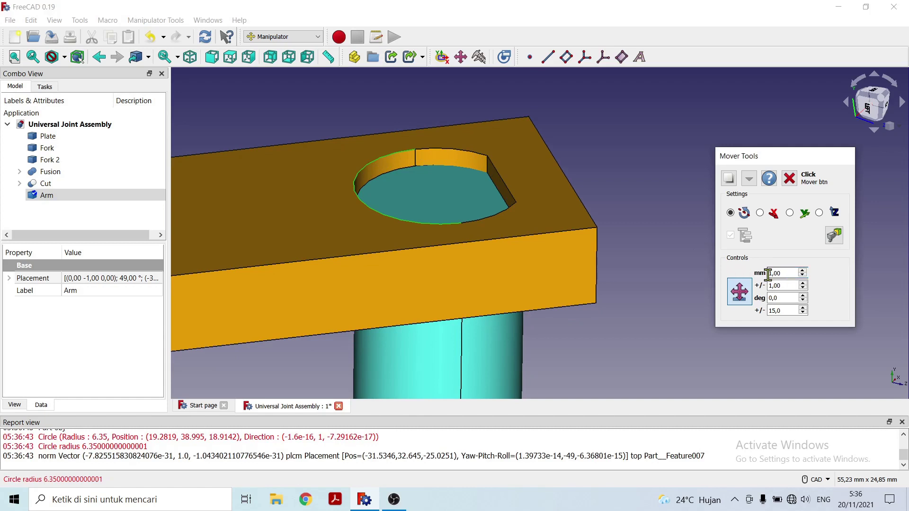
pyautogui.press('Return')
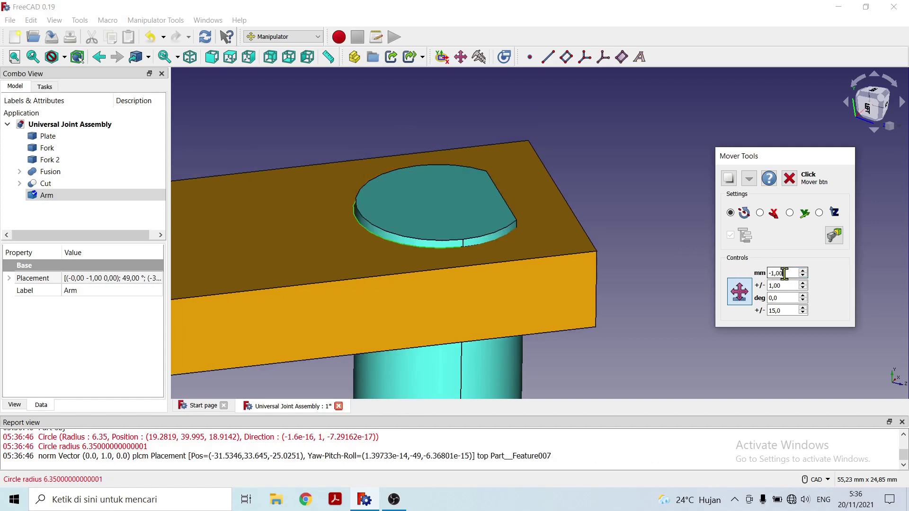
pyautogui.moveTo(785, 274); pyautogui.dragTo(774, 275)
pyautogui.write('2')
pyautogui.press('Return')
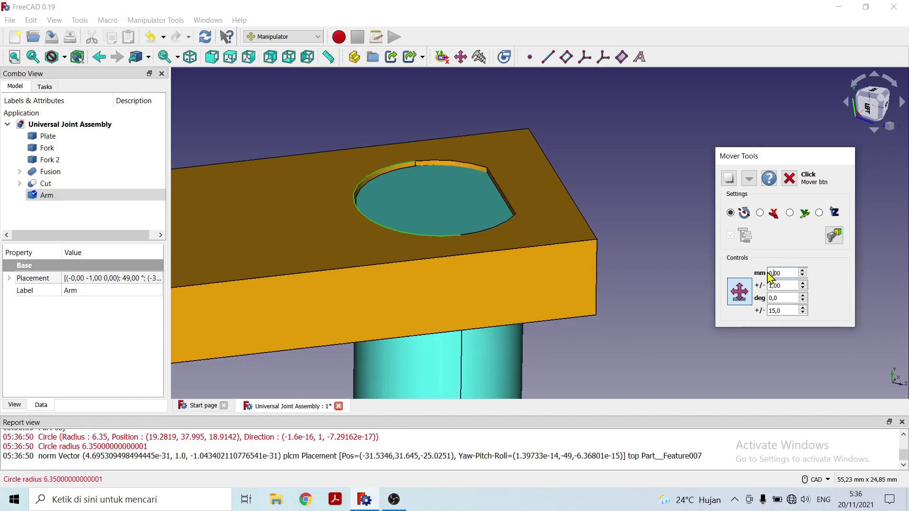
# Move the arm by -0.5 mm along its D-shaped hole's axis and close the Mover tool
pyautogui.moveTo(785, 274); pyautogui.dragTo(775, 274)
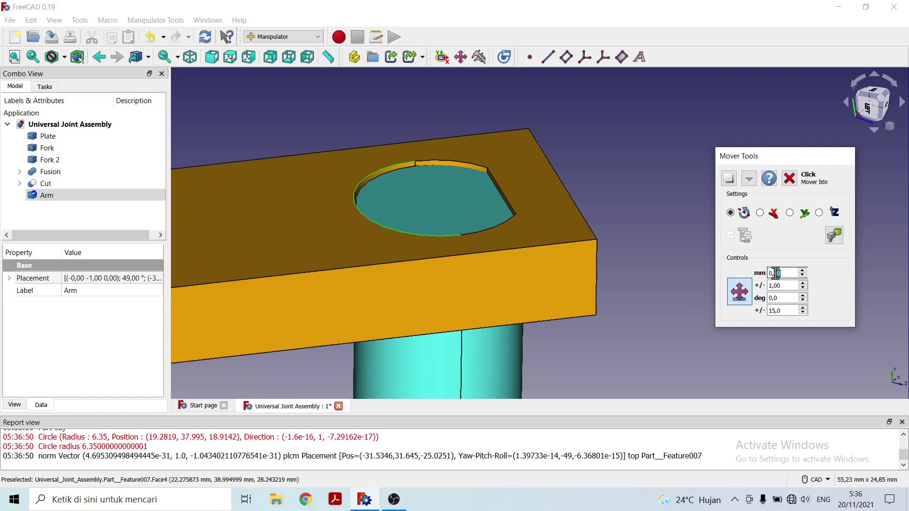
pyautogui.write('5')
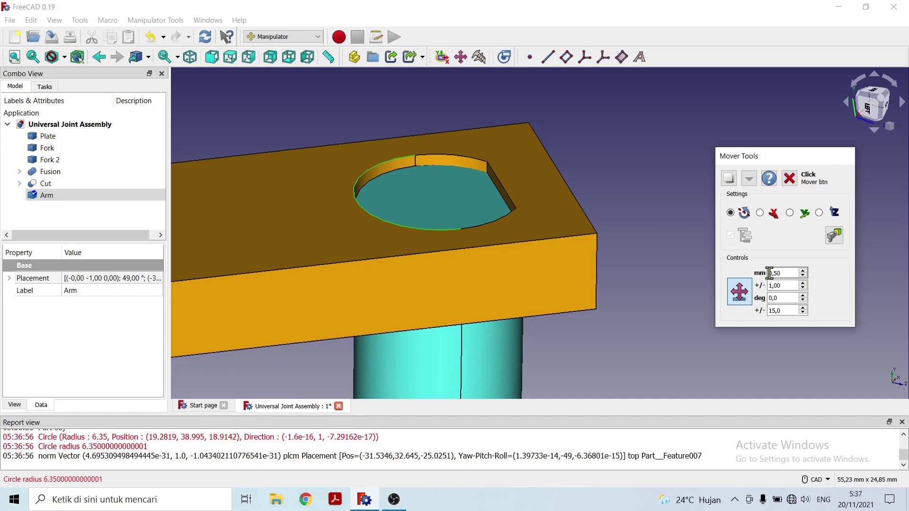
pyautogui.write('-')
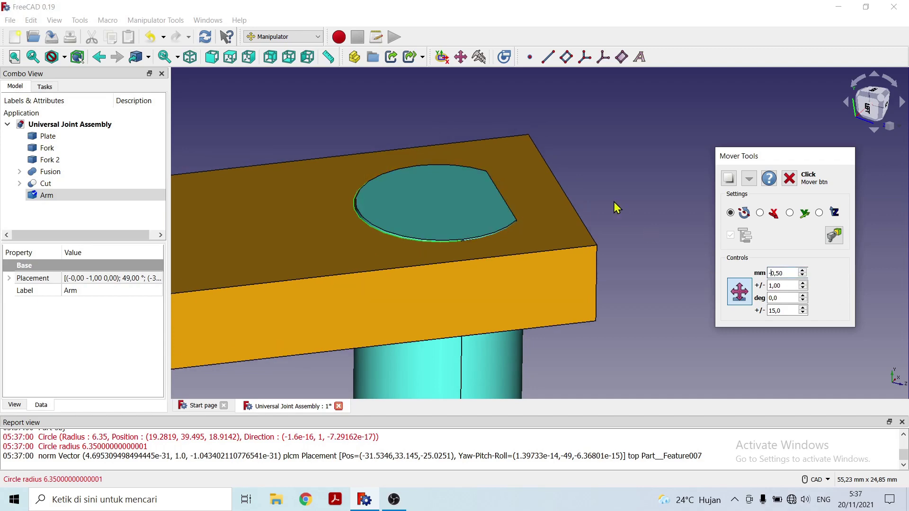
pyautogui.moveTo(626, 208); pyautogui.dragTo(610, 163, button='middle')
pyautogui.scroll(-3, 610, 162)
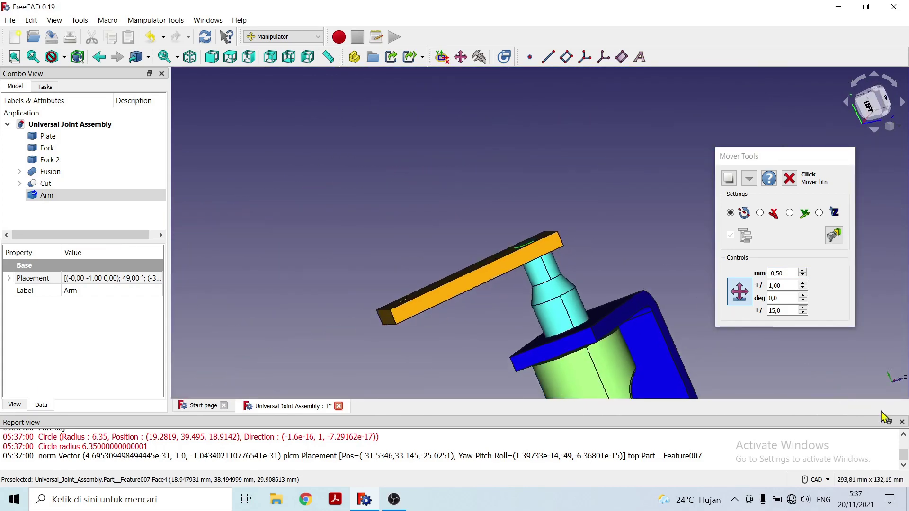
pyautogui.click(902, 422)
pyautogui.moveTo(627, 289); pyautogui.dragTo(640, 211, button='middle')
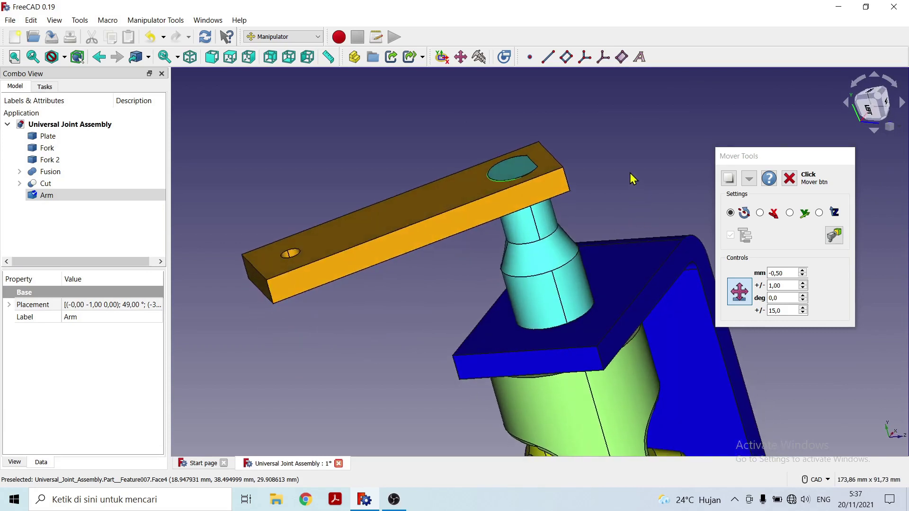
pyautogui.click(789, 179)
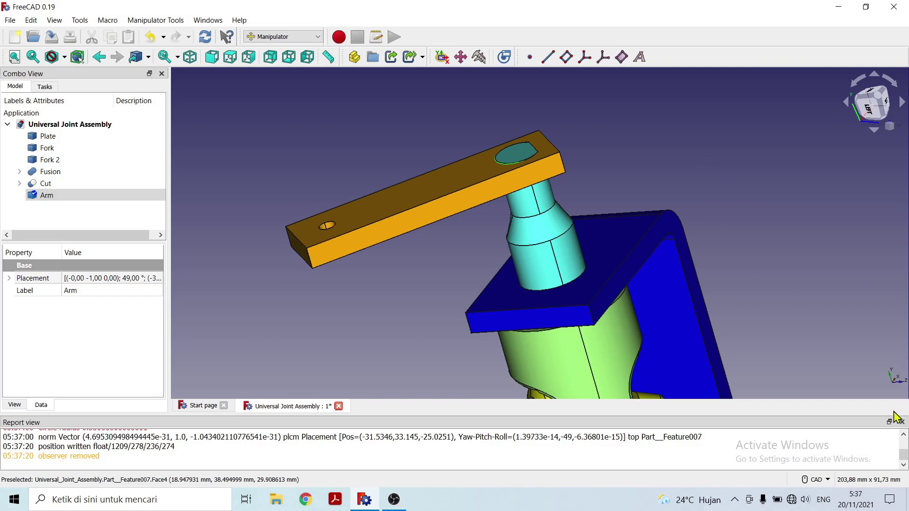
pyautogui.click(902, 423)
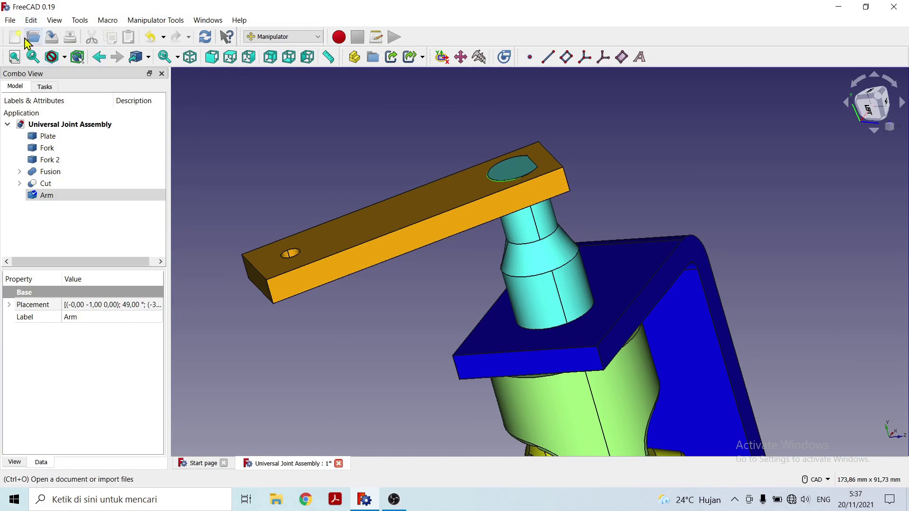
# Save the Universal Joint Assembly document and open the Handle document from the Universal Joint folder
pyautogui.click(10, 19)
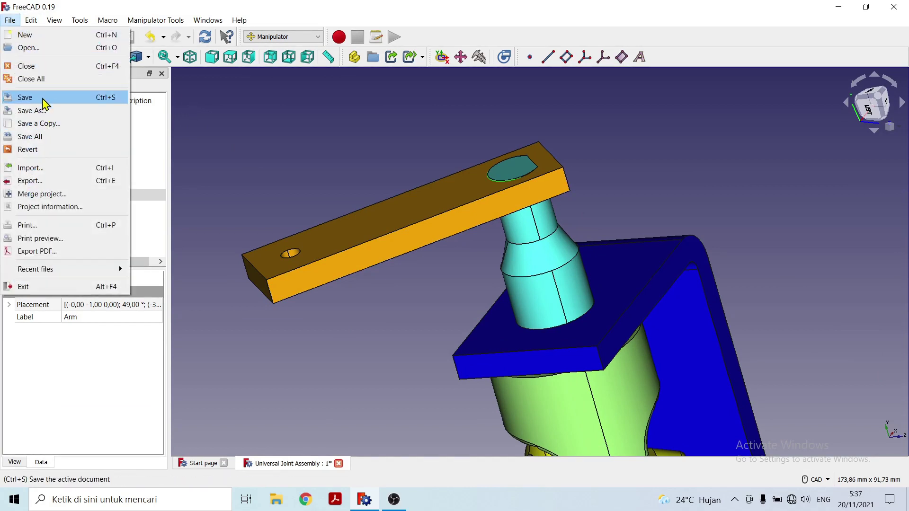
pyautogui.click(44, 98)
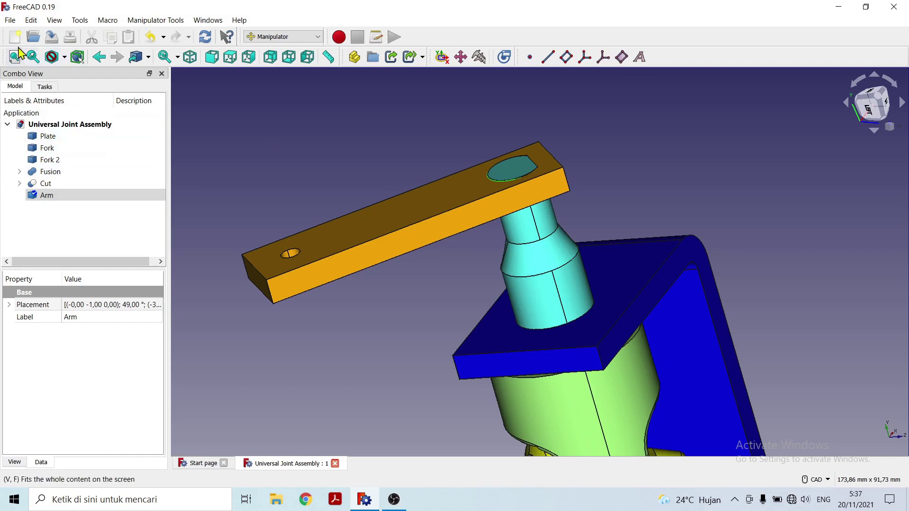
pyautogui.click(10, 20)
pyautogui.click(29, 48)
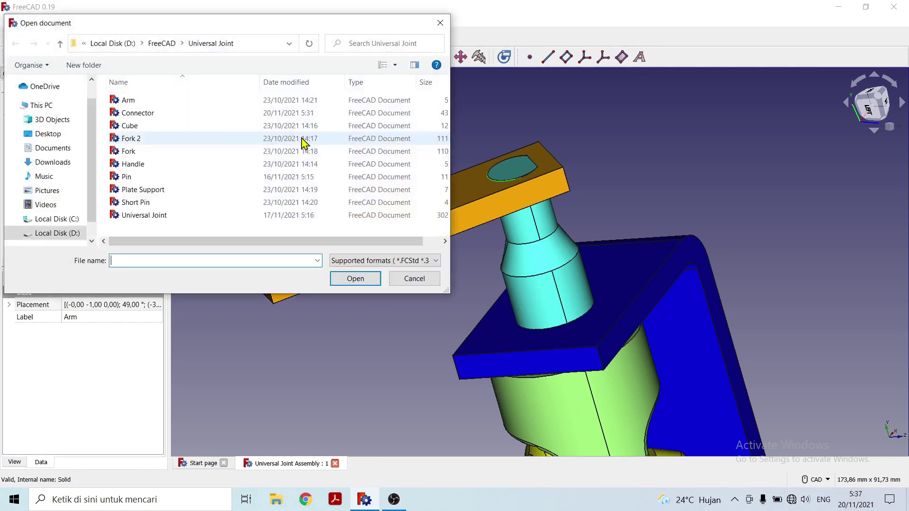
pyautogui.click(131, 166)
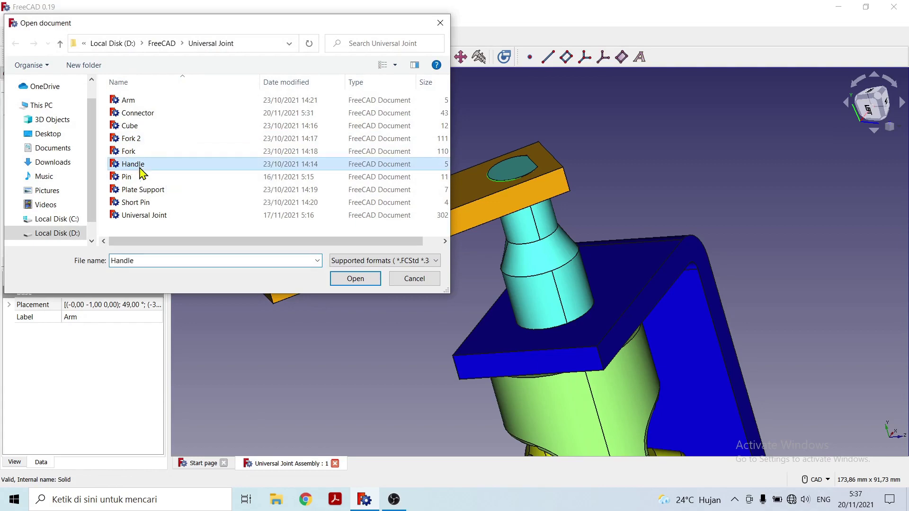
pyautogui.click(342, 280)
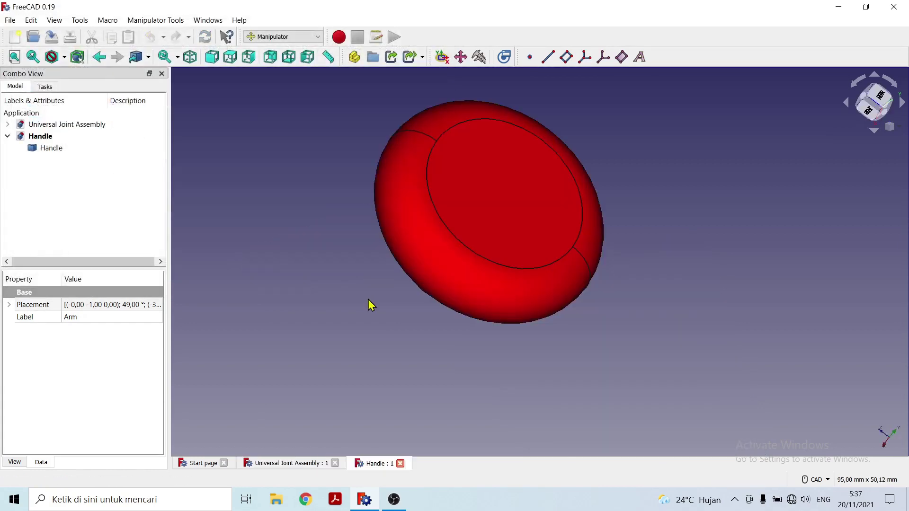
# Transfer the Handle body into the Universal Joint Assembly document and close the Handle document without saving
pyautogui.moveTo(590, 384); pyautogui.dragTo(595, 218, button='middle')
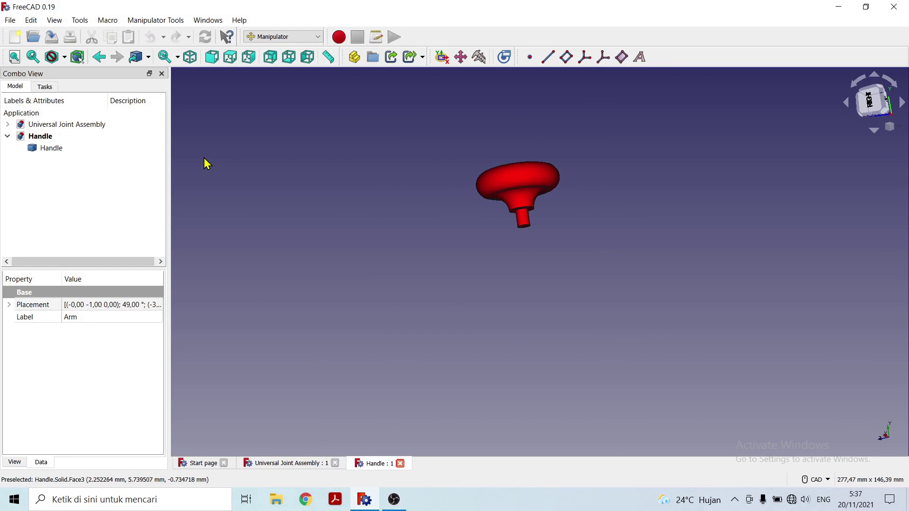
pyautogui.moveTo(63, 149); pyautogui.dragTo(67, 127)
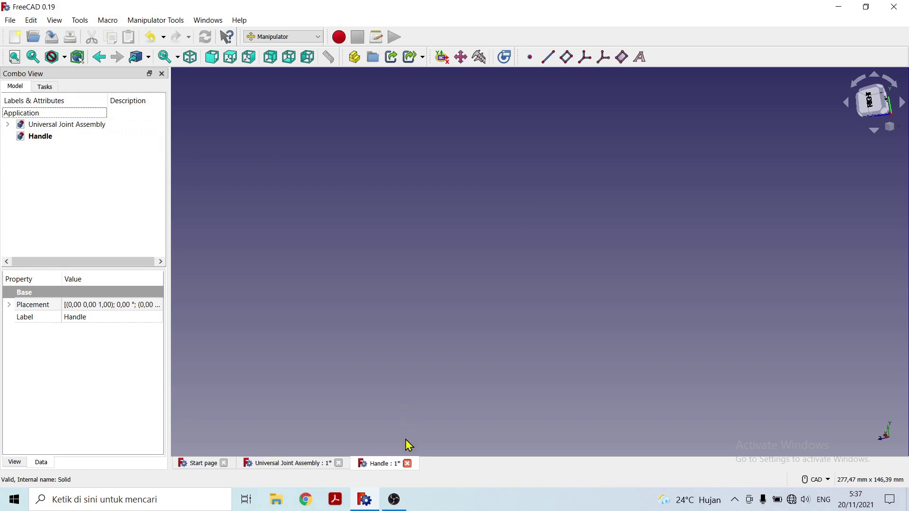
pyautogui.click(408, 464)
pyautogui.click(519, 273)
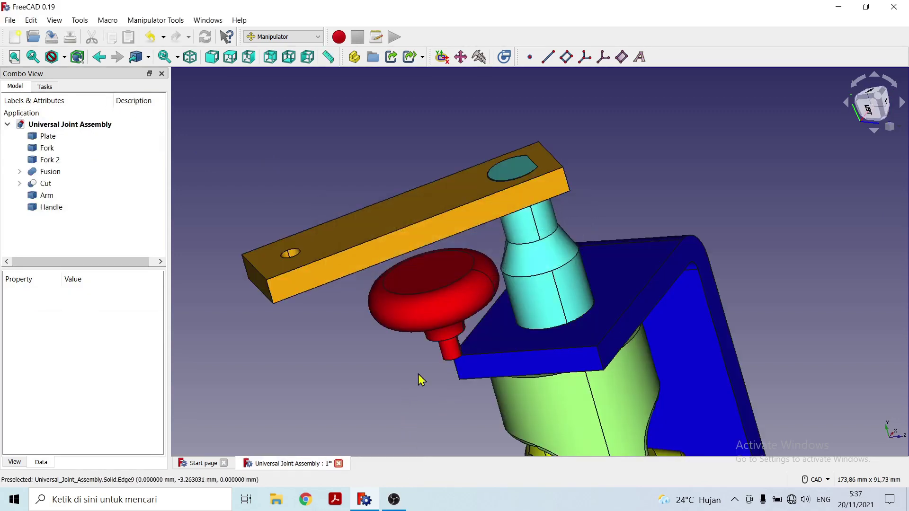
# Start the Align tool, pick the arm's small hole edge on the face away from the connector, and set the reference to bounding box centers
pyautogui.moveTo(331, 349); pyautogui.dragTo(609, 227, button='middle')
pyautogui.moveTo(535, 218); pyautogui.dragTo(616, 269, button='middle')
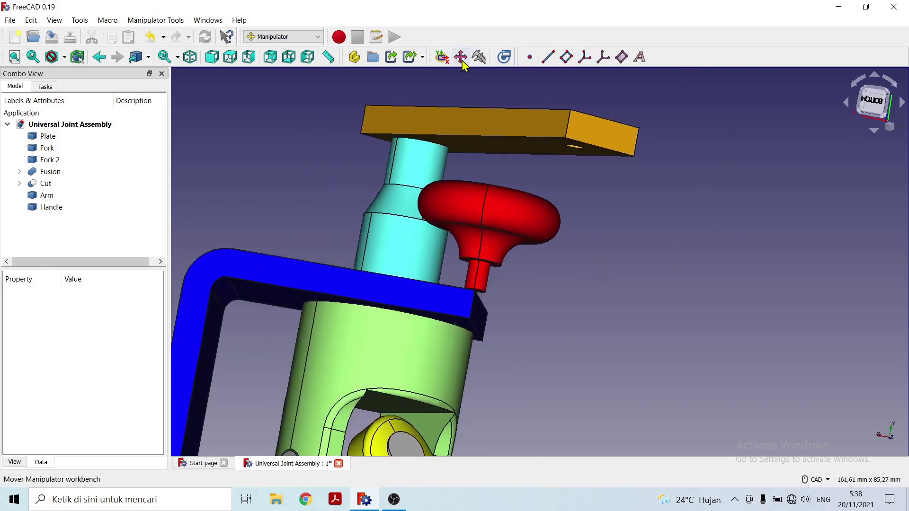
pyautogui.click(442, 58)
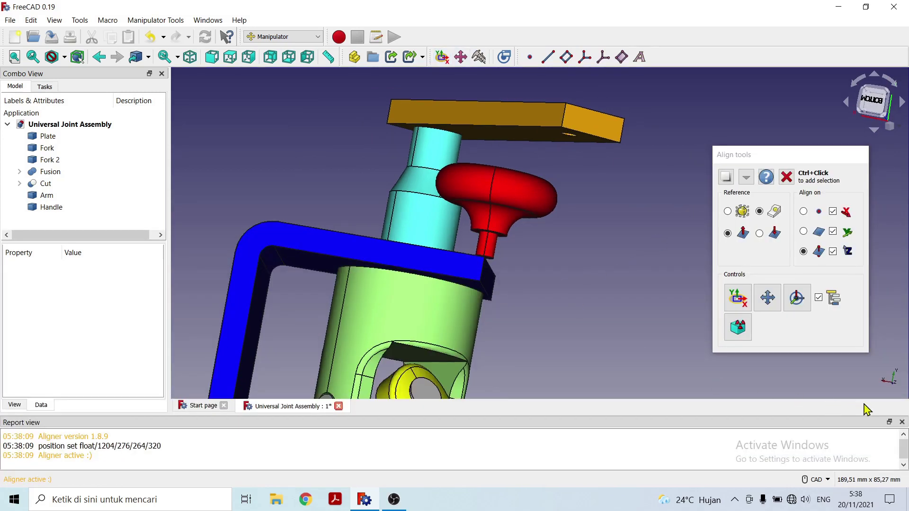
pyautogui.click(902, 421)
pyautogui.scroll(3, 625, 298)
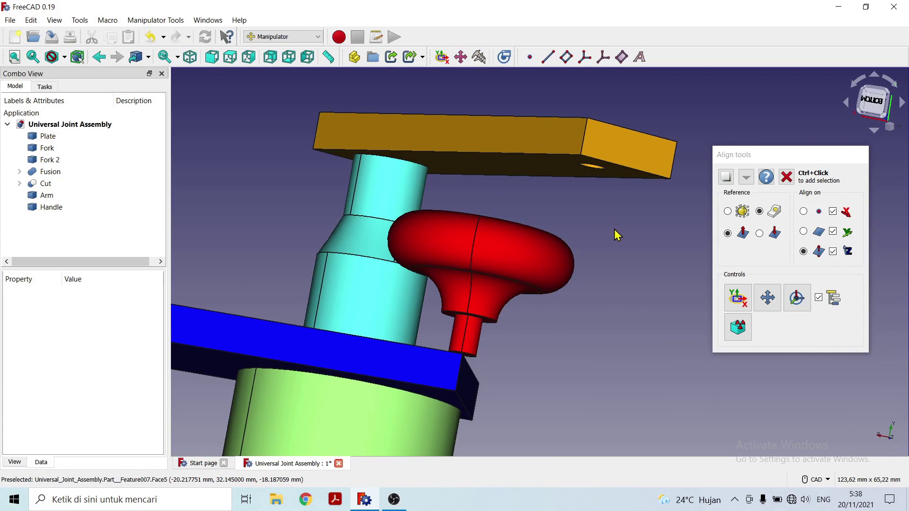
pyautogui.moveTo(615, 195); pyautogui.dragTo(605, 270, button='middle')
pyautogui.scroll(2, 604, 270)
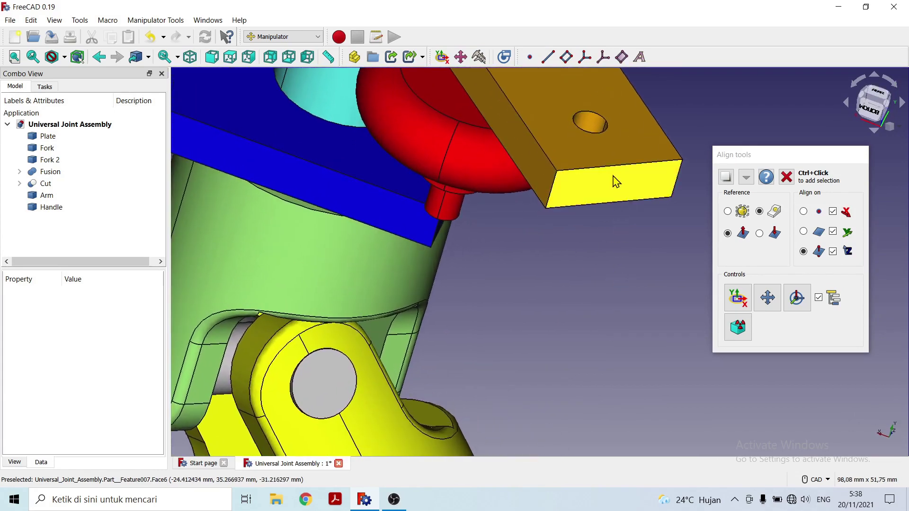
pyautogui.click(596, 133)
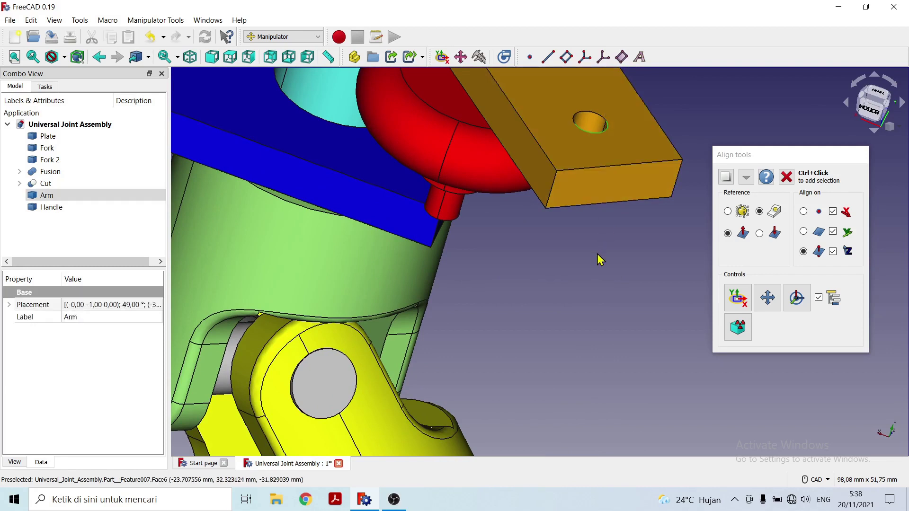
pyautogui.click(728, 212)
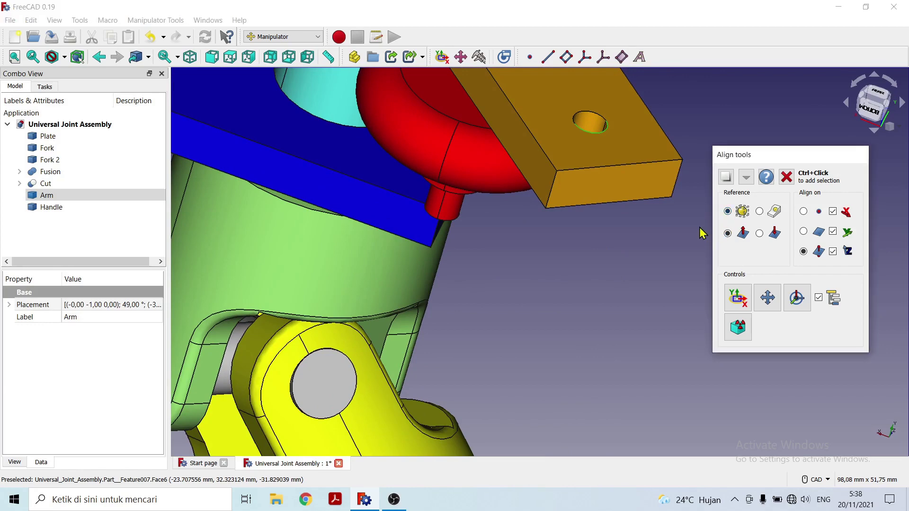
# Add the circular edge where the handle's pin meets its shoulder to the selection, and align the handle with the arm's small hole
pyautogui.moveTo(516, 299); pyautogui.dragTo(569, 270, button='middle')
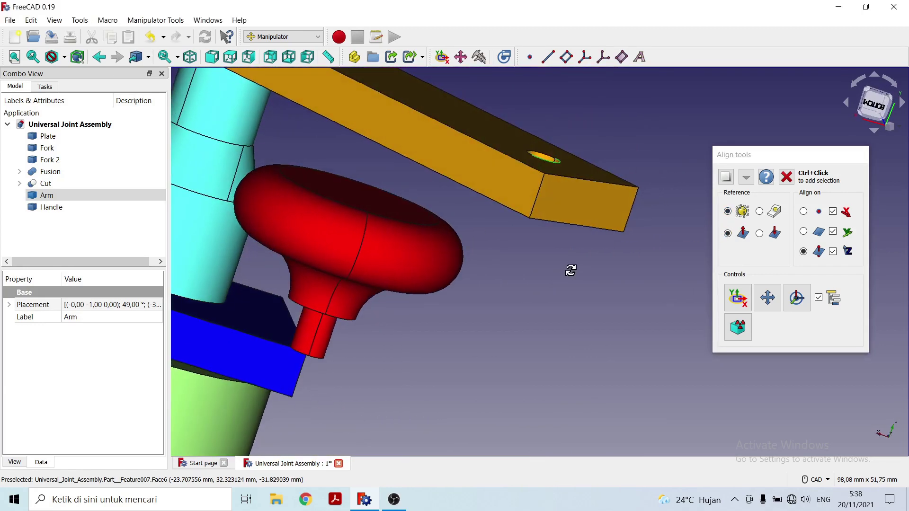
pyautogui.moveTo(491, 348); pyautogui.dragTo(552, 296, button='middle')
pyautogui.moveTo(507, 385); pyautogui.dragTo(641, 260, button='middle')
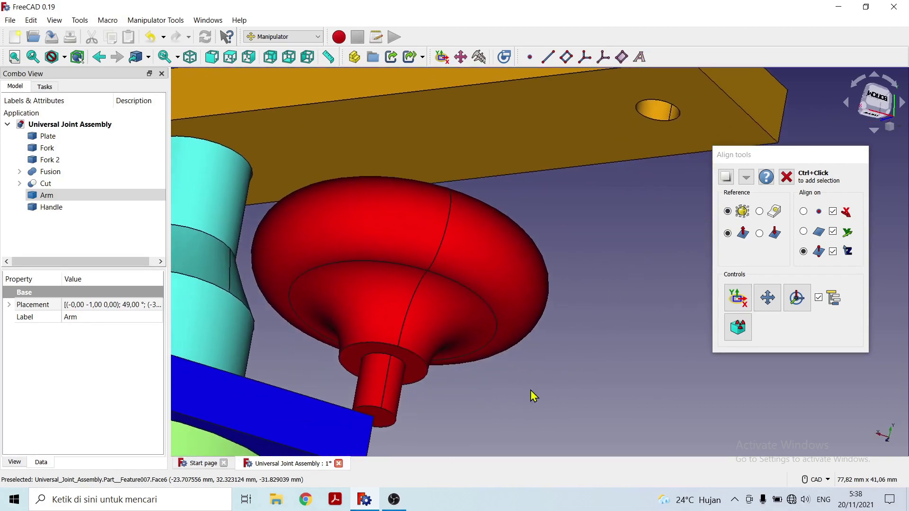
pyautogui.keyDown('ctrl'); pyautogui.click(406, 367); pyautogui.keyUp('ctrl')
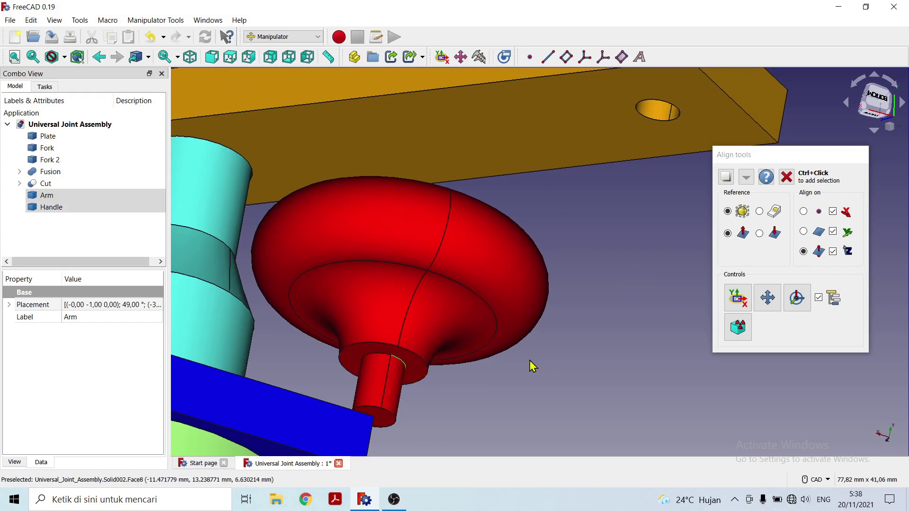
pyautogui.moveTo(531, 367); pyautogui.dragTo(526, 308, button='middle')
pyautogui.moveTo(617, 236); pyautogui.dragTo(596, 273, button='middle')
pyautogui.moveTo(629, 190); pyautogui.dragTo(572, 322, button='middle')
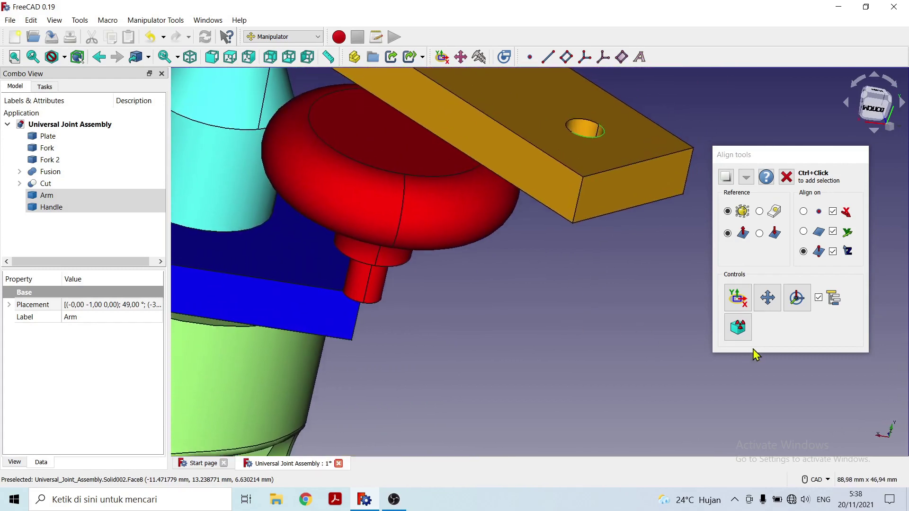
pyautogui.click(737, 298)
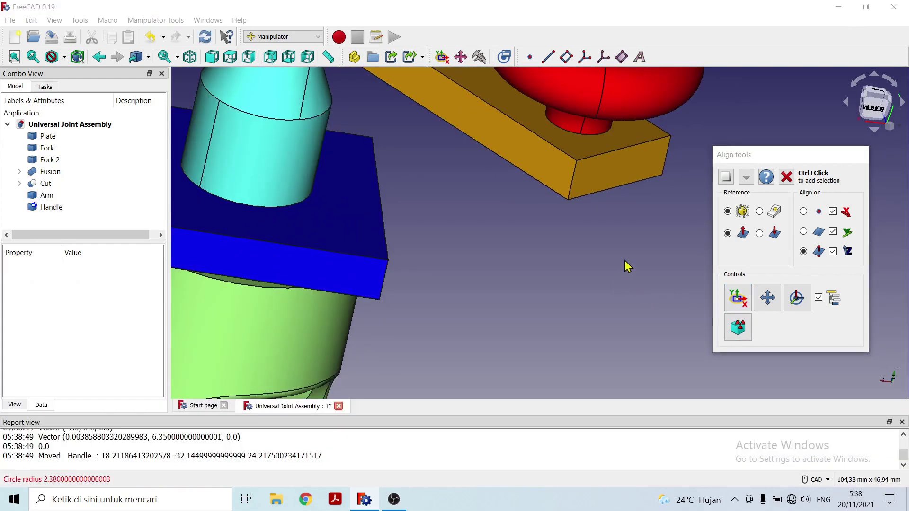
pyautogui.scroll(-3, 625, 266)
pyautogui.moveTo(539, 288); pyautogui.dragTo(589, 246, button='middle')
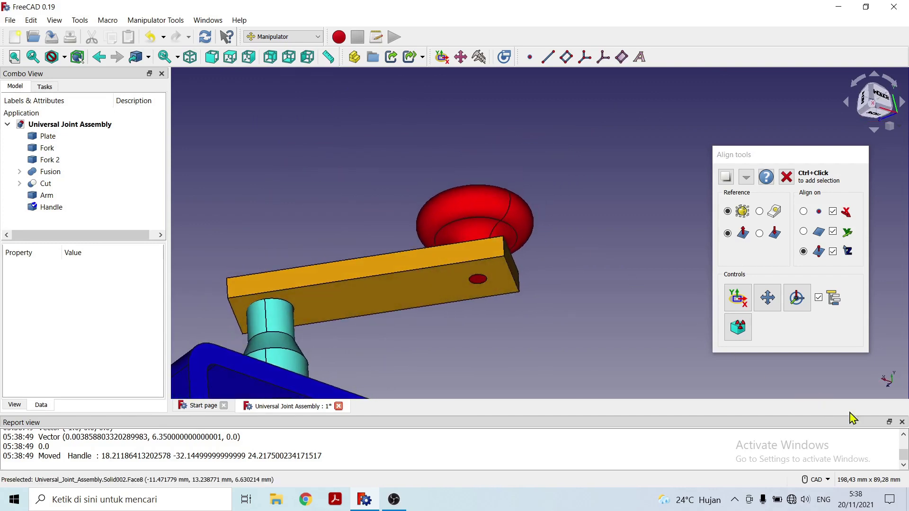
pyautogui.click(889, 422)
pyautogui.moveTo(545, 279); pyautogui.dragTo(575, 331, button='middle')
pyautogui.scroll(-5, 577, 332)
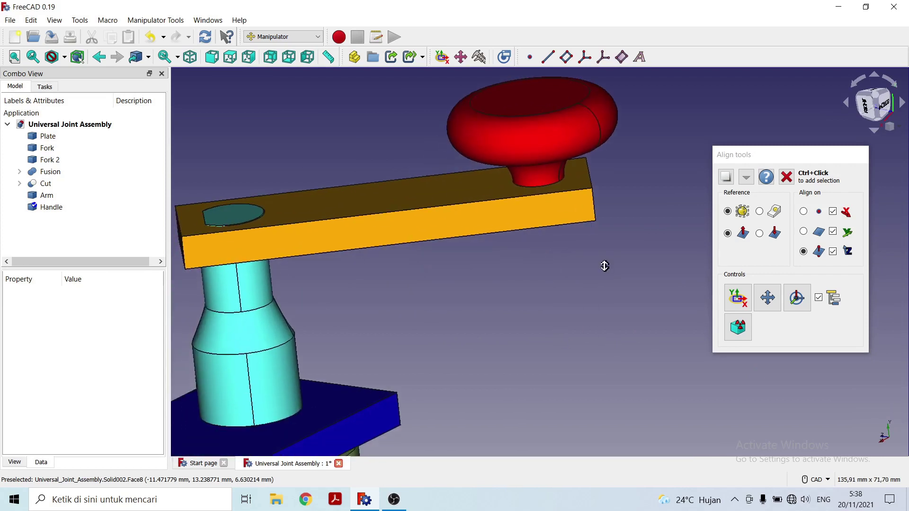
# Close the Align tools and save the Universal Joint Assembly document with the handle seated on the arm
pyautogui.scroll(-5, 606, 323)
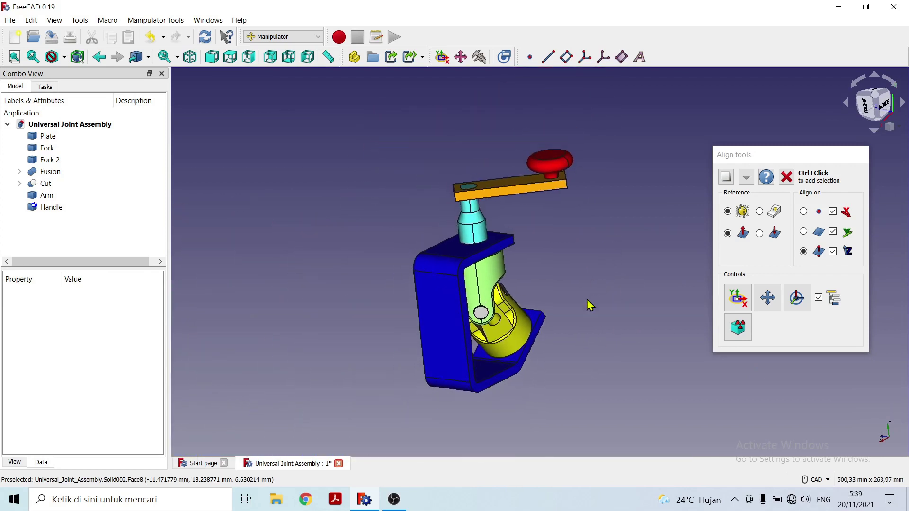
pyautogui.moveTo(589, 305); pyautogui.dragTo(574, 275, button='middle')
pyautogui.scroll(3, 574, 275)
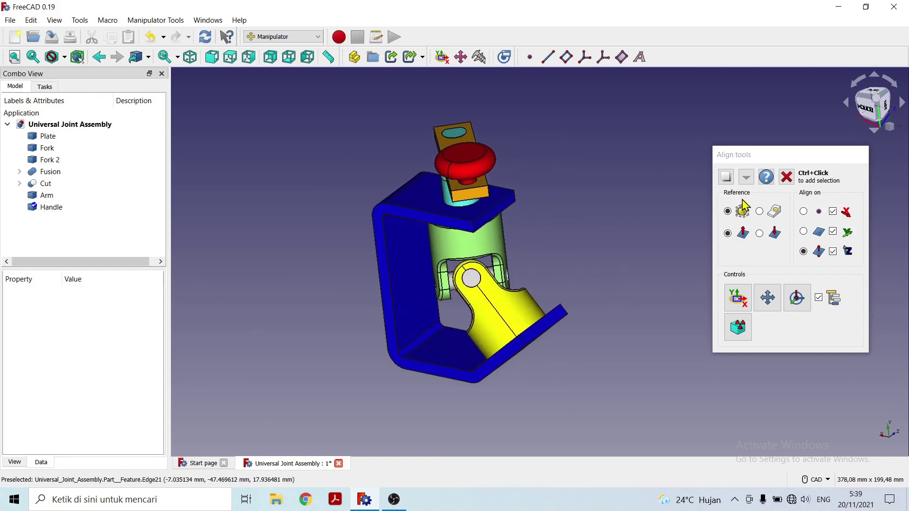
pyautogui.click(787, 178)
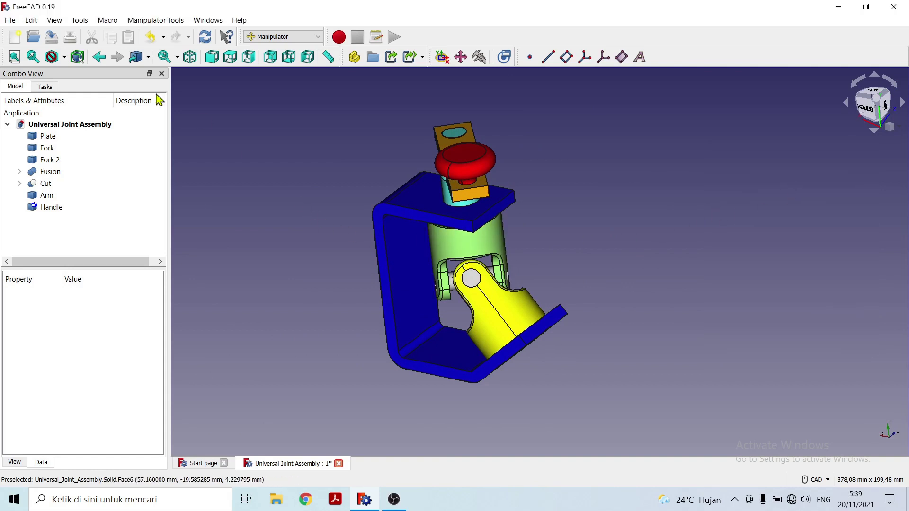
pyautogui.click(10, 20)
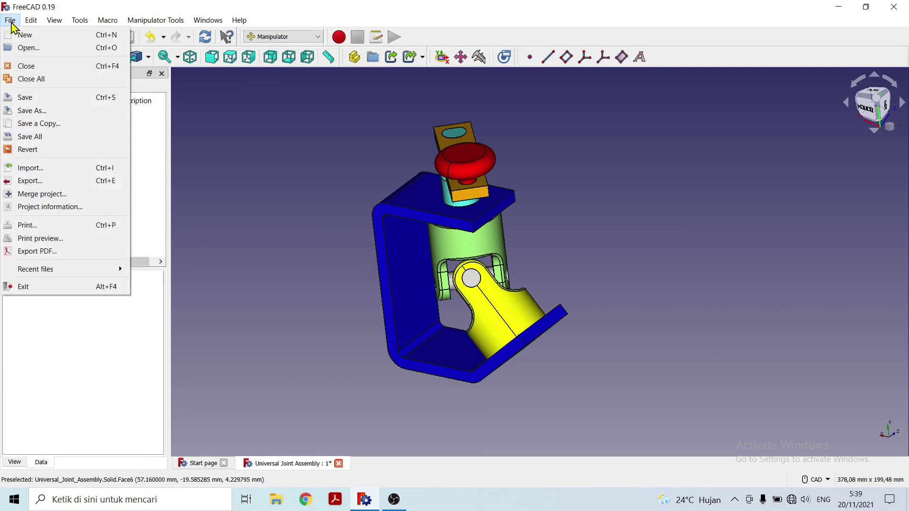
pyautogui.click(24, 98)
pyautogui.moveTo(591, 246); pyautogui.dragTo(508, 295, button='middle')
pyautogui.moveTo(324, 240); pyautogui.dragTo(565, 260, button='middle')
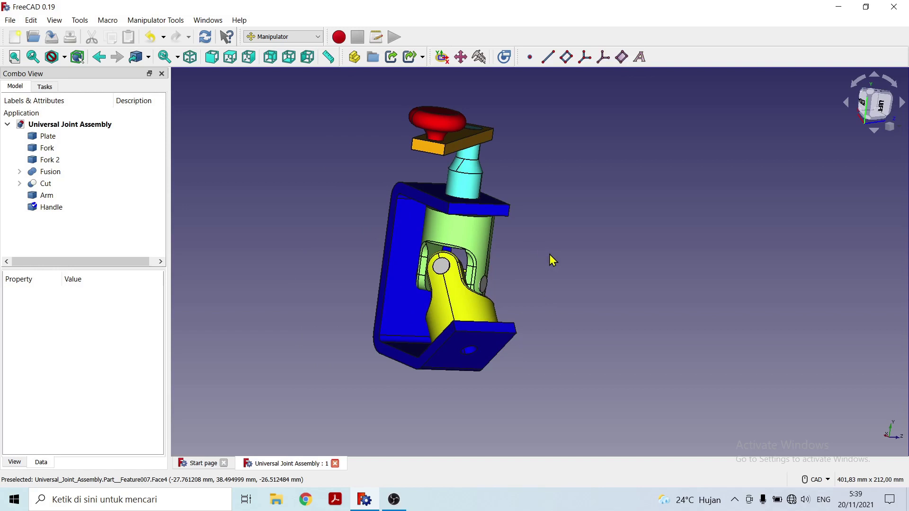
pyautogui.moveTo(555, 262); pyautogui.dragTo(486, 283, button='middle')
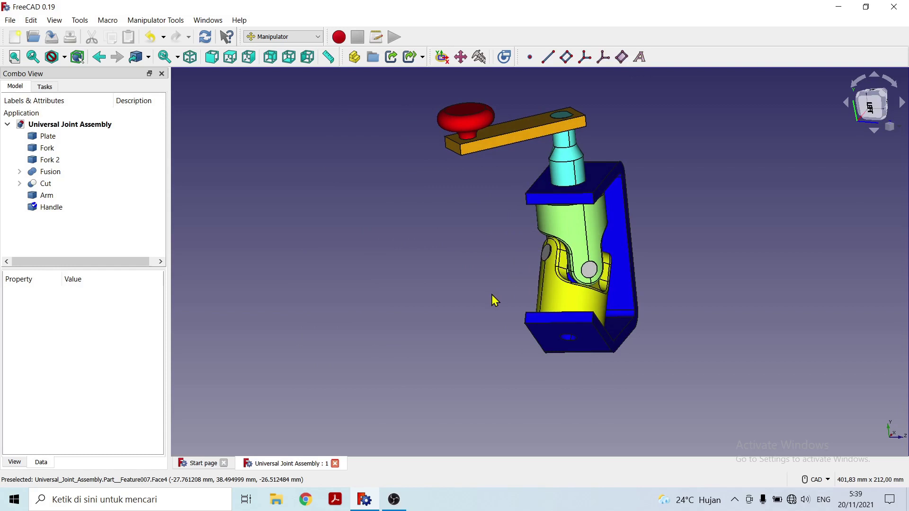
pyautogui.moveTo(382, 287); pyautogui.dragTo(592, 262, button='middle')
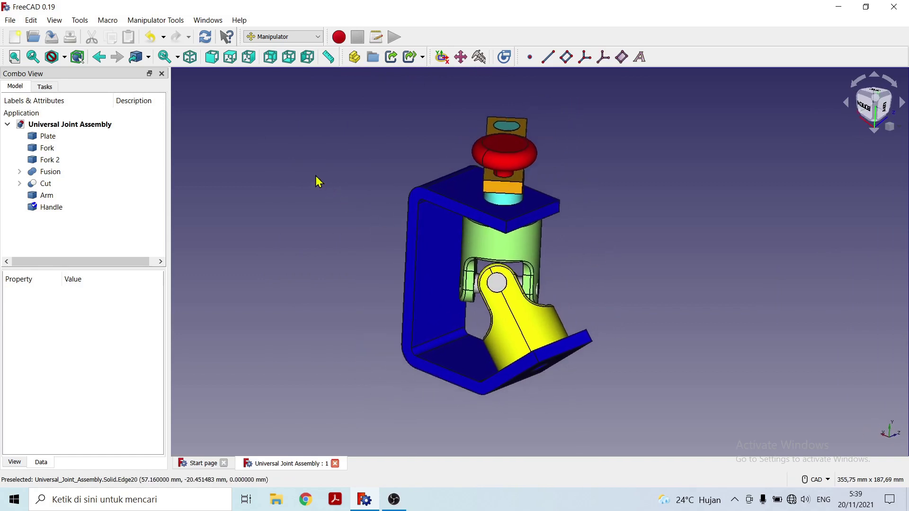